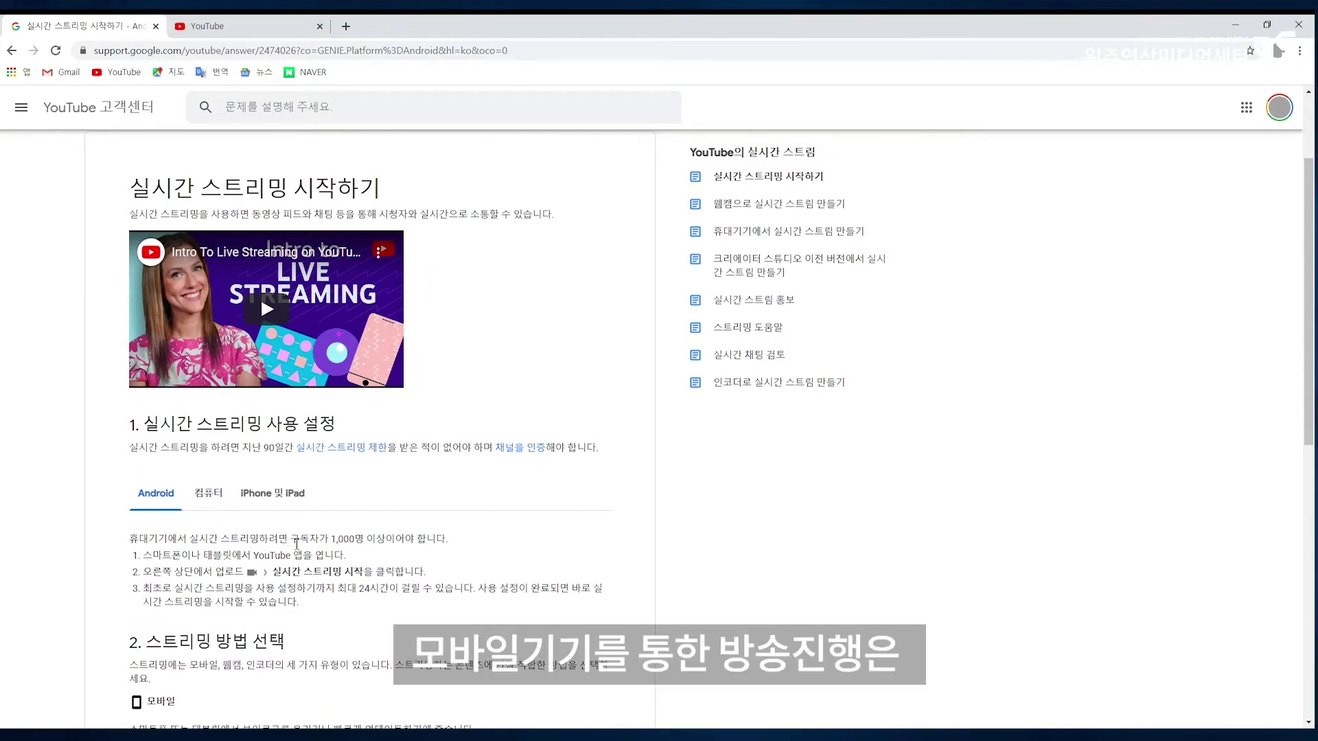
Step: Check the subscriber requirement for mobile streaming, and start a live stream (실시간 스트리밍 시작) from the YouTube home page
drag(296, 543, 386, 542)
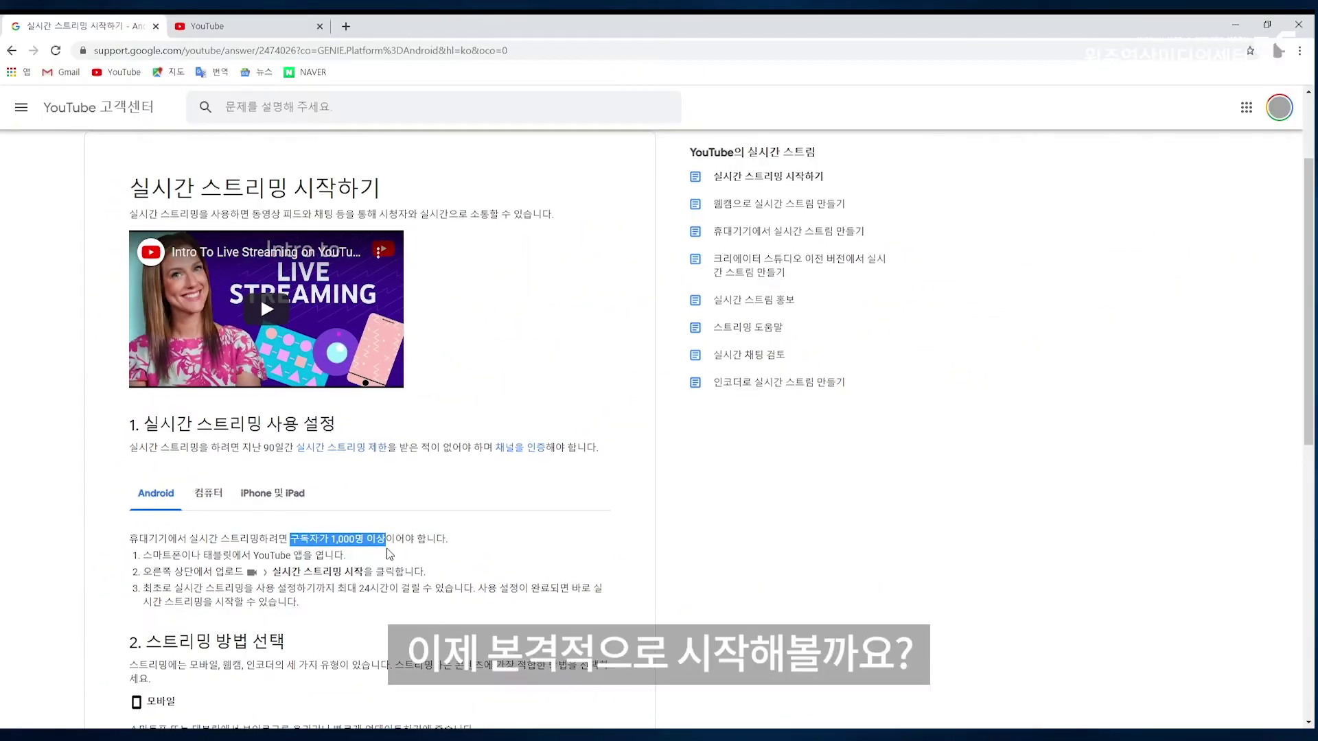
click(389, 555)
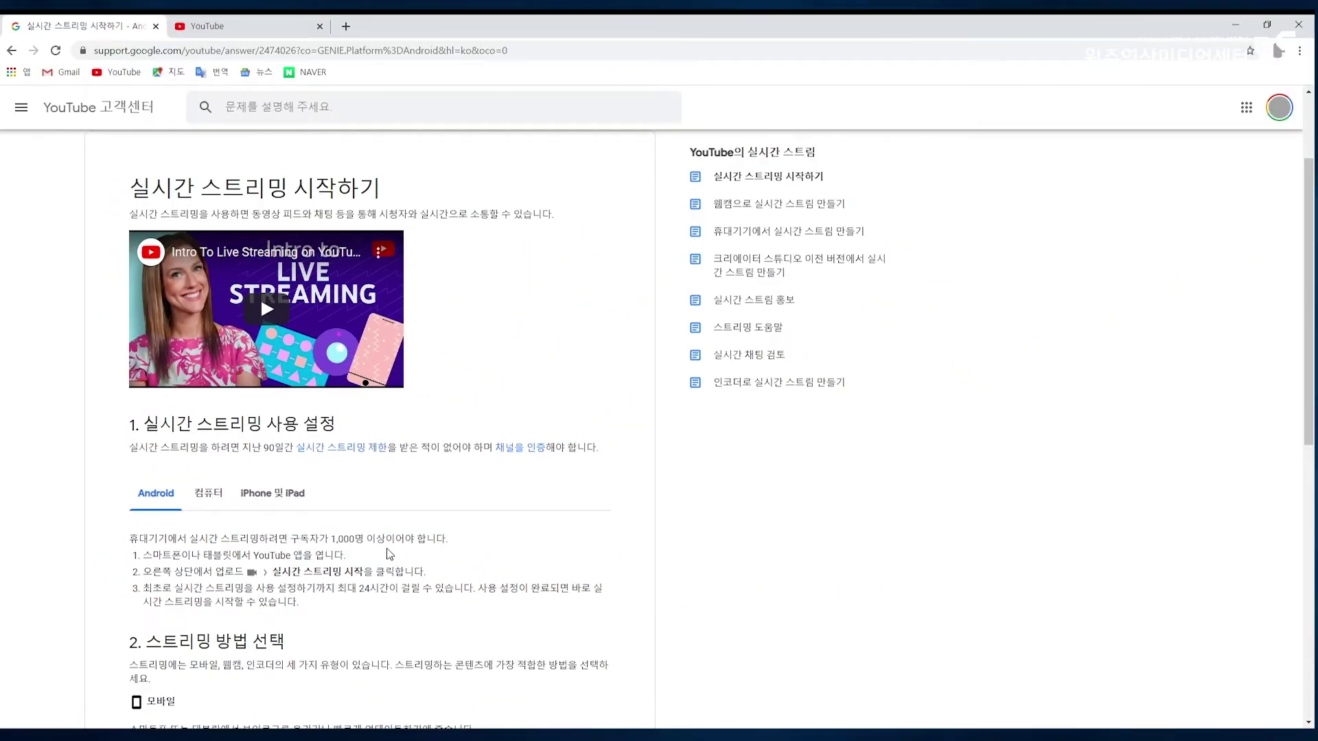
click(206, 25)
click(1242, 151)
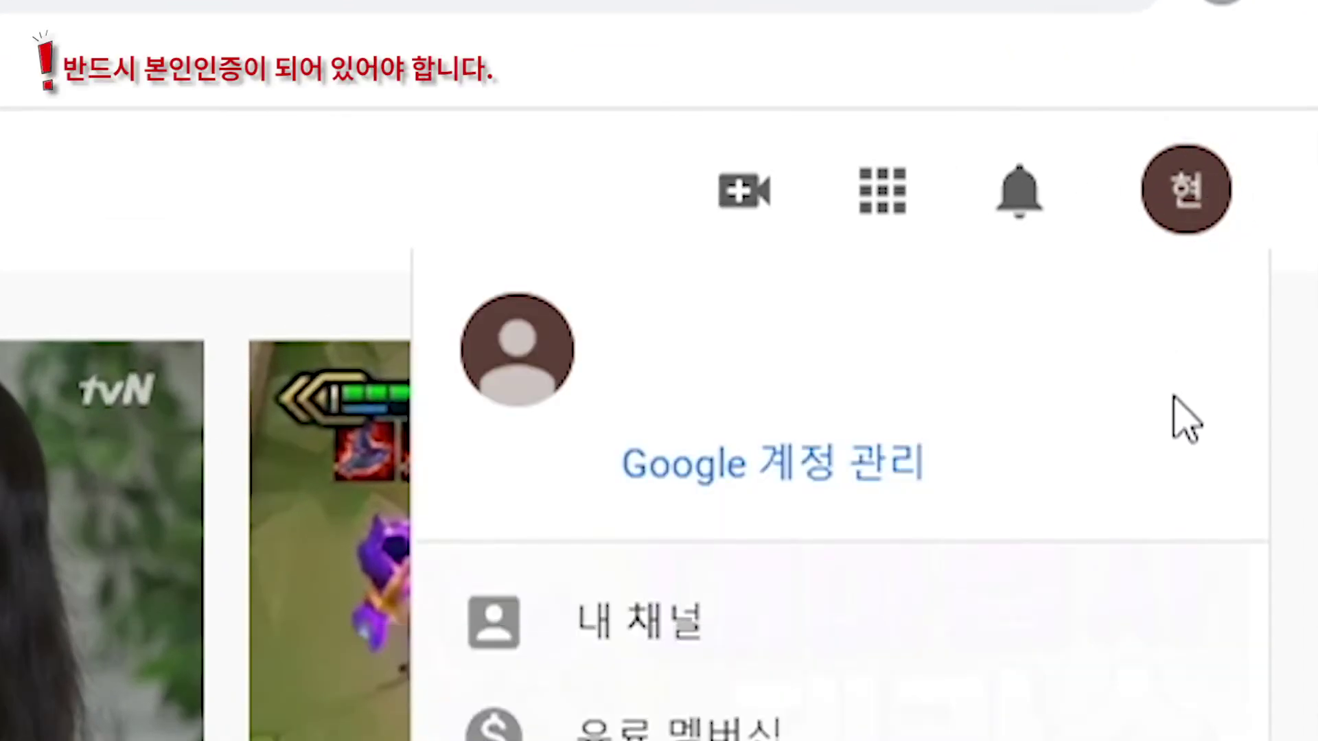
click(742, 189)
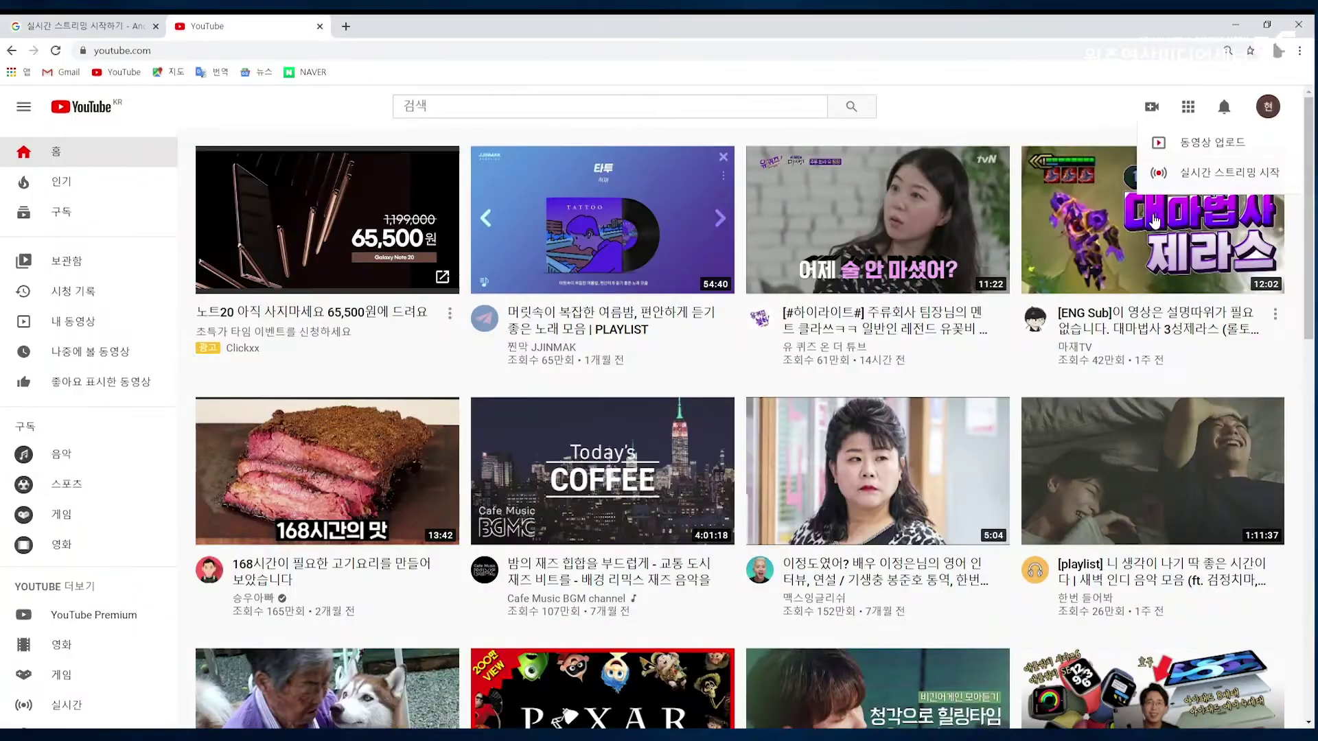
click(961, 424)
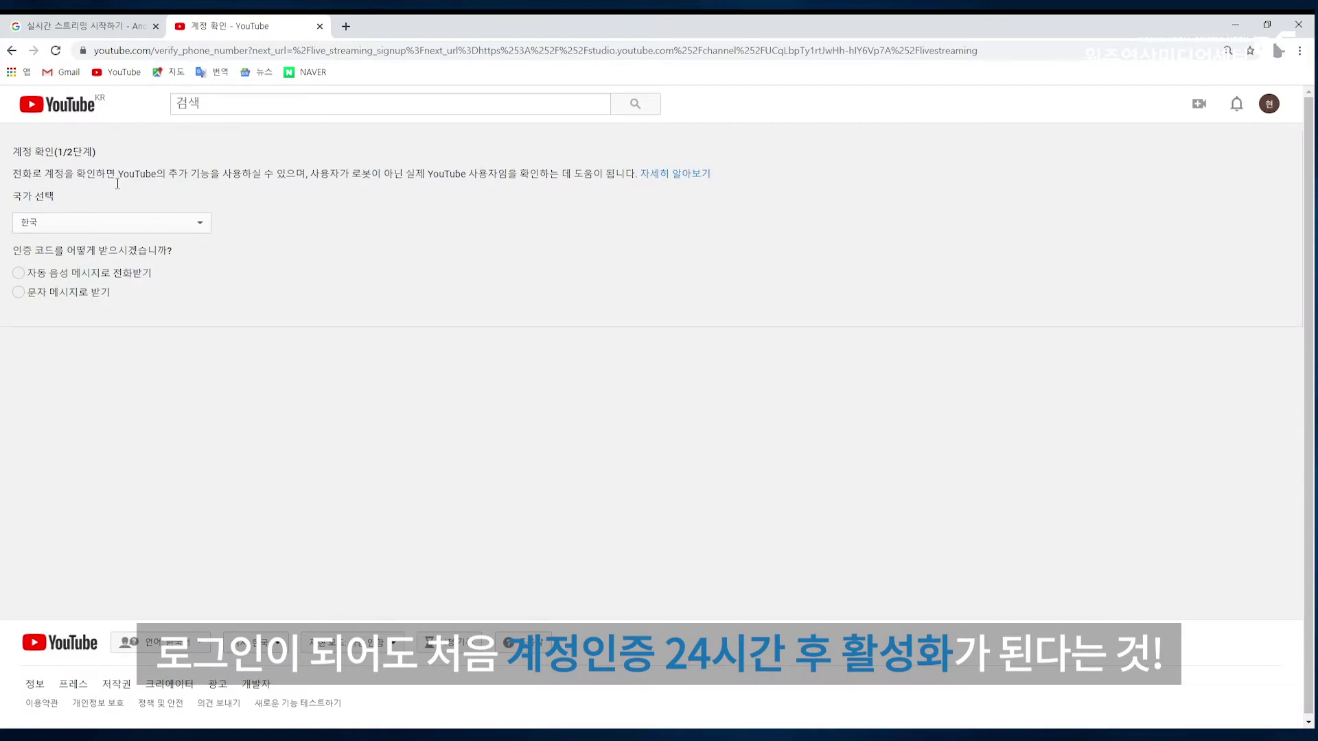
Step: Verify the YouTube account by choosing the code by text message (문자 메시지로 받기) and submitting the phone number
drag(13, 151, 91, 154)
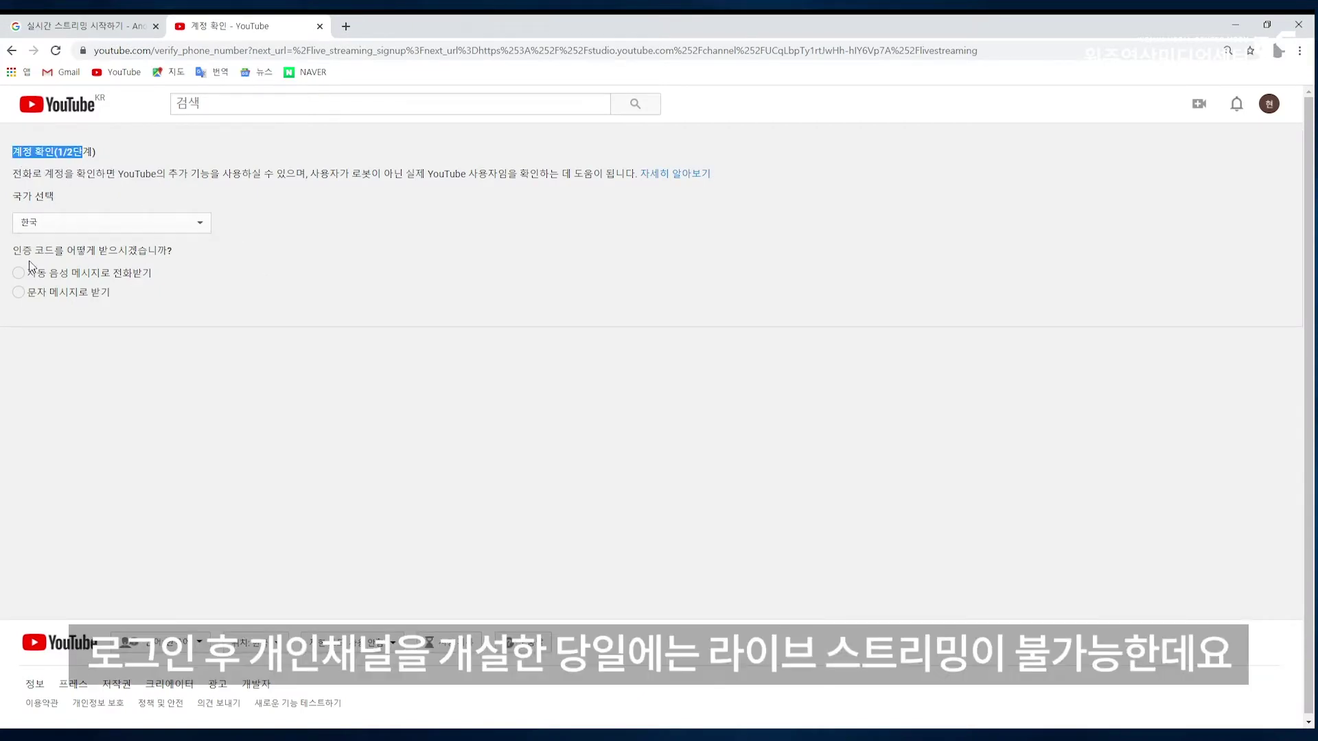
click(19, 292)
click(66, 391)
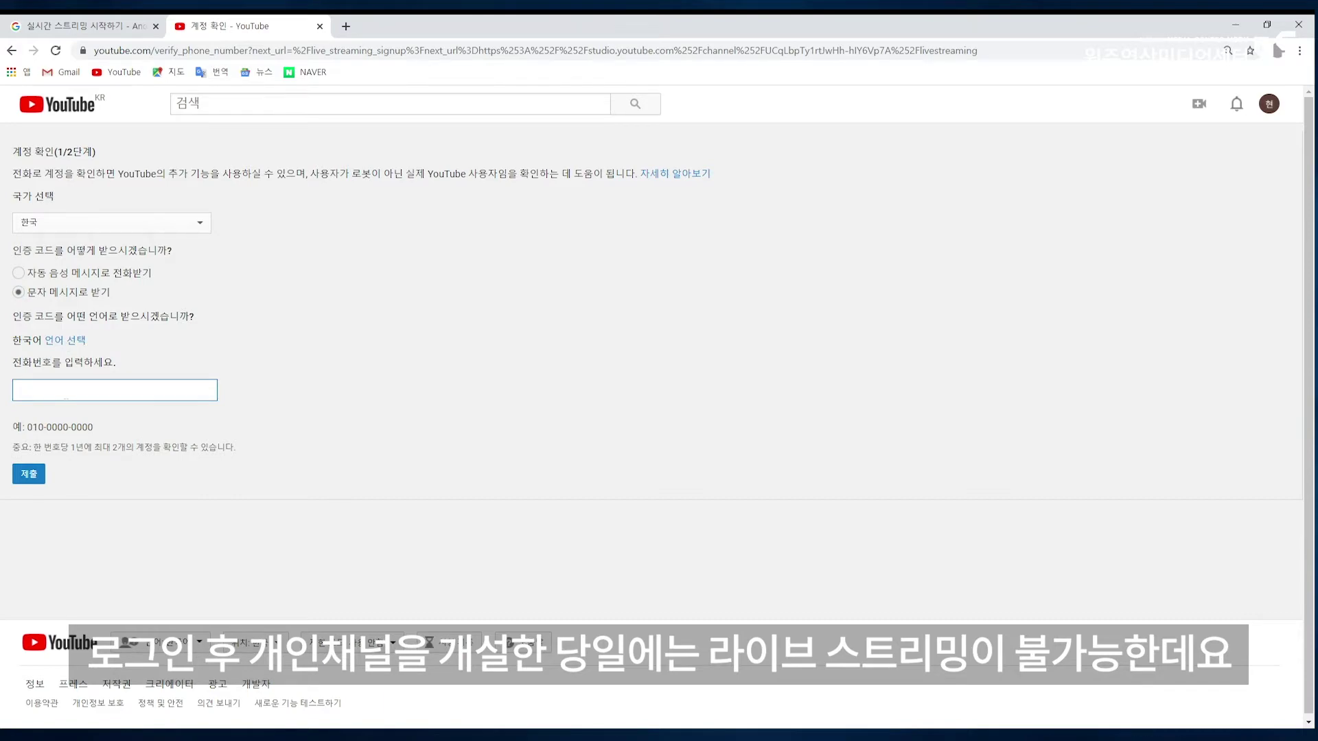
click(28, 466)
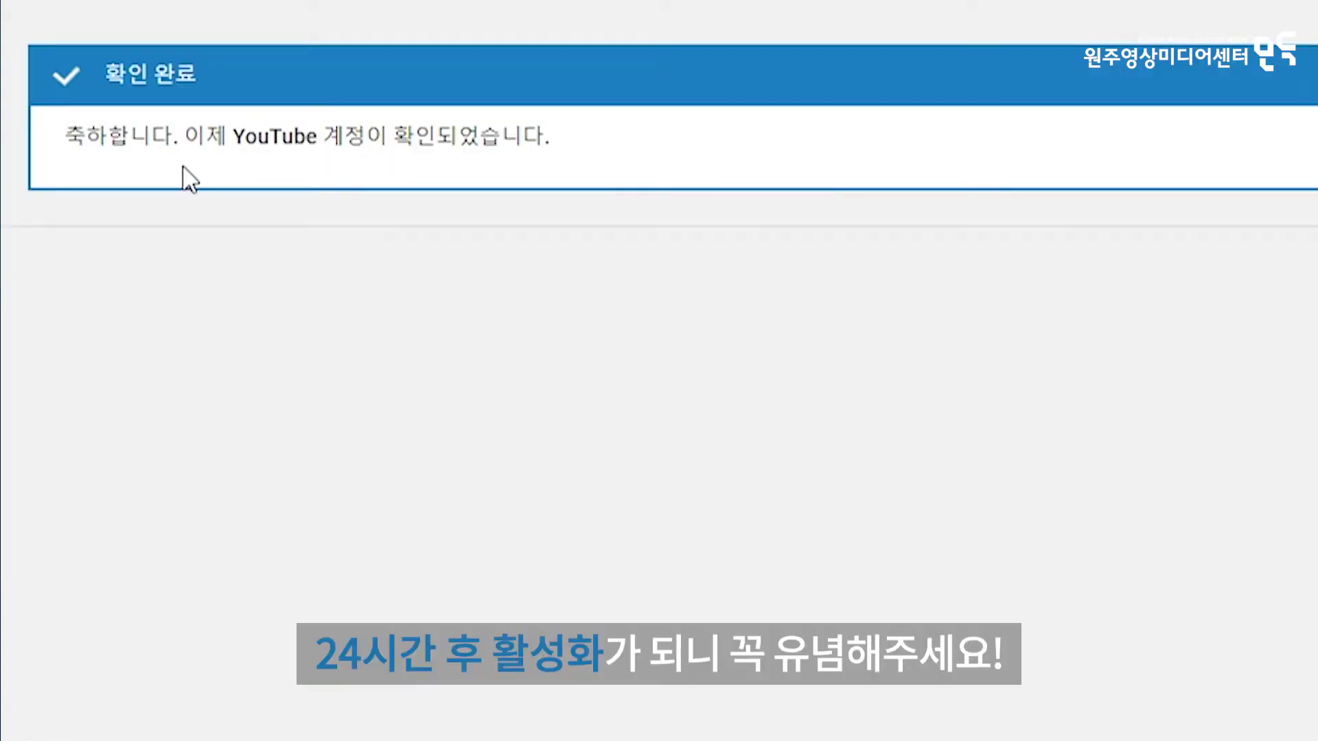
drag(67, 141, 698, 141)
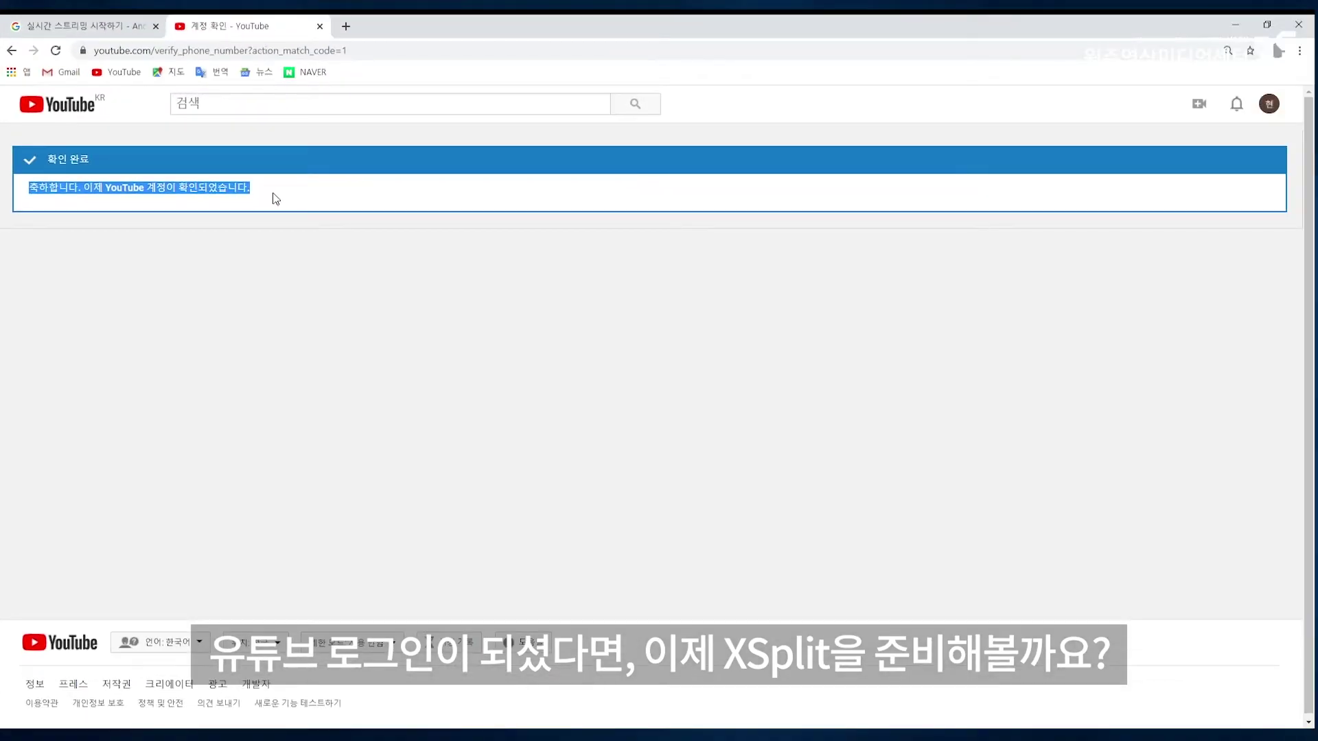
click(273, 198)
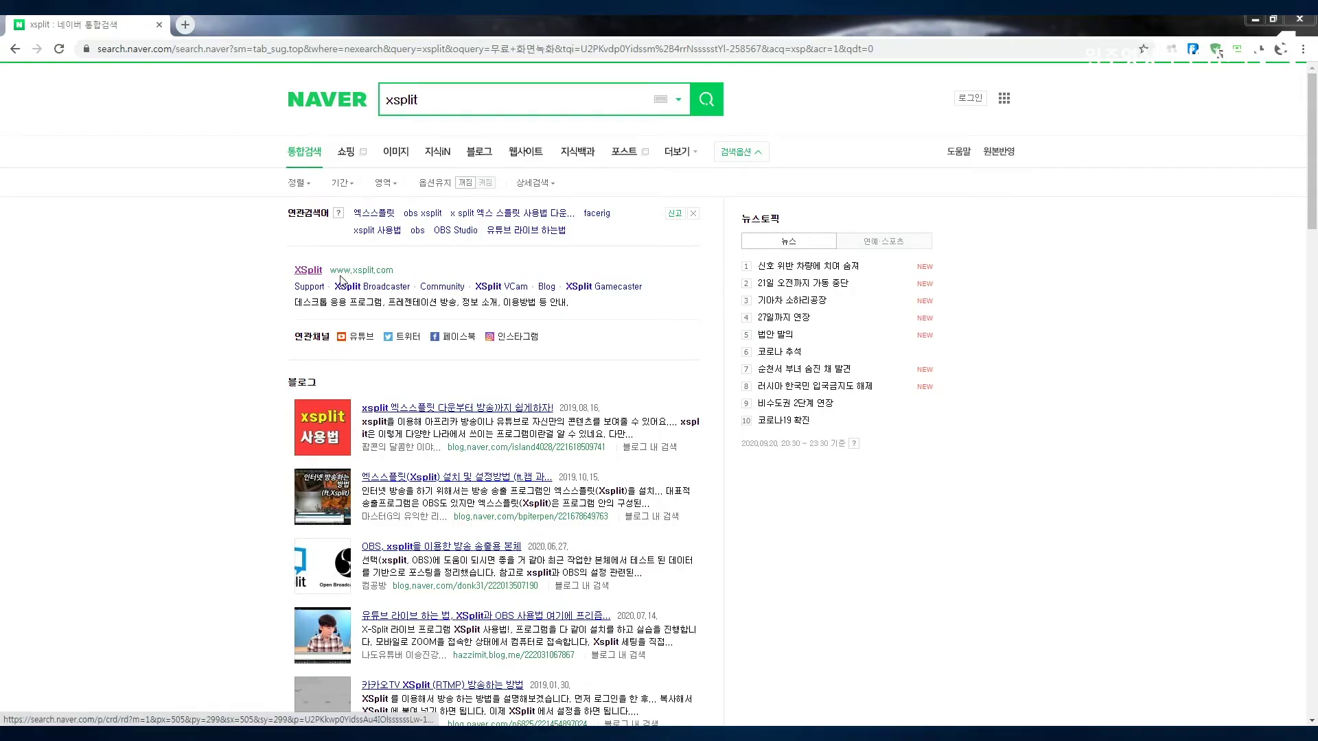
Step: Download Broadcaster from xsplit.com and run the xbc_web_installer file
click(345, 272)
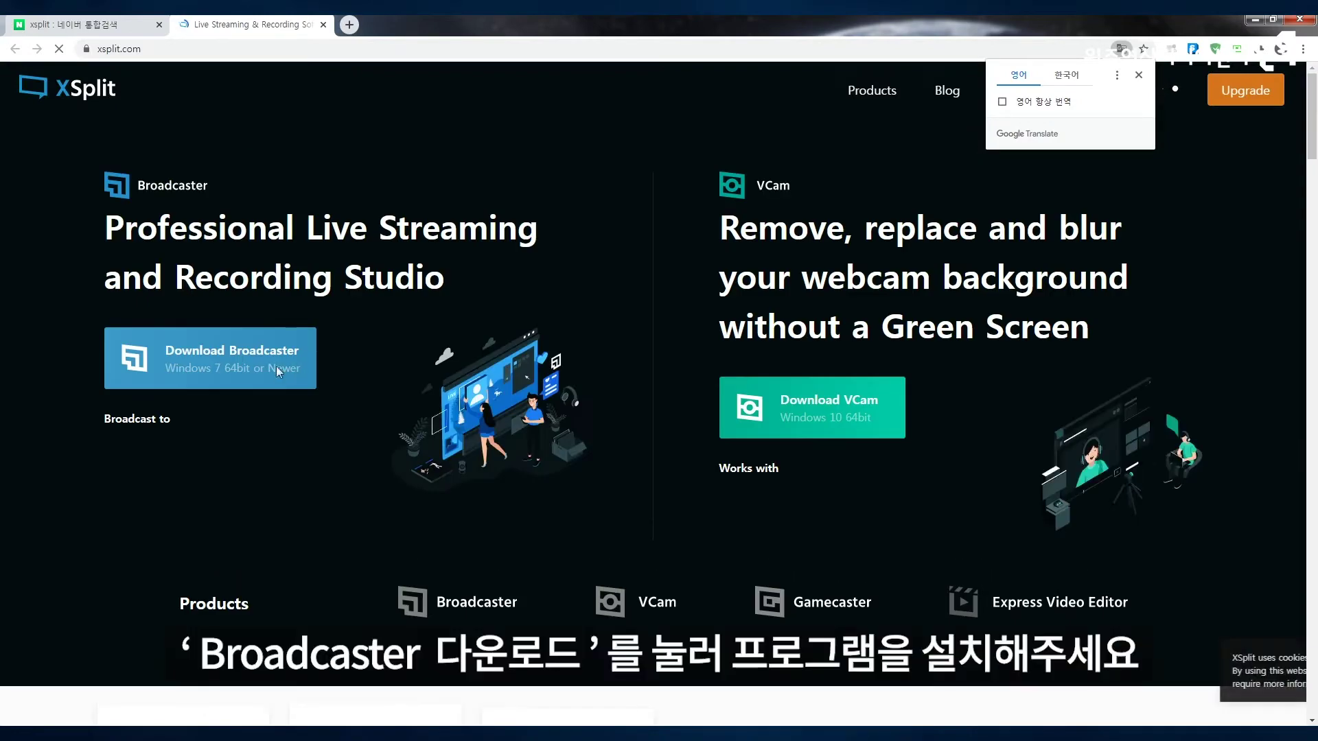
click(277, 369)
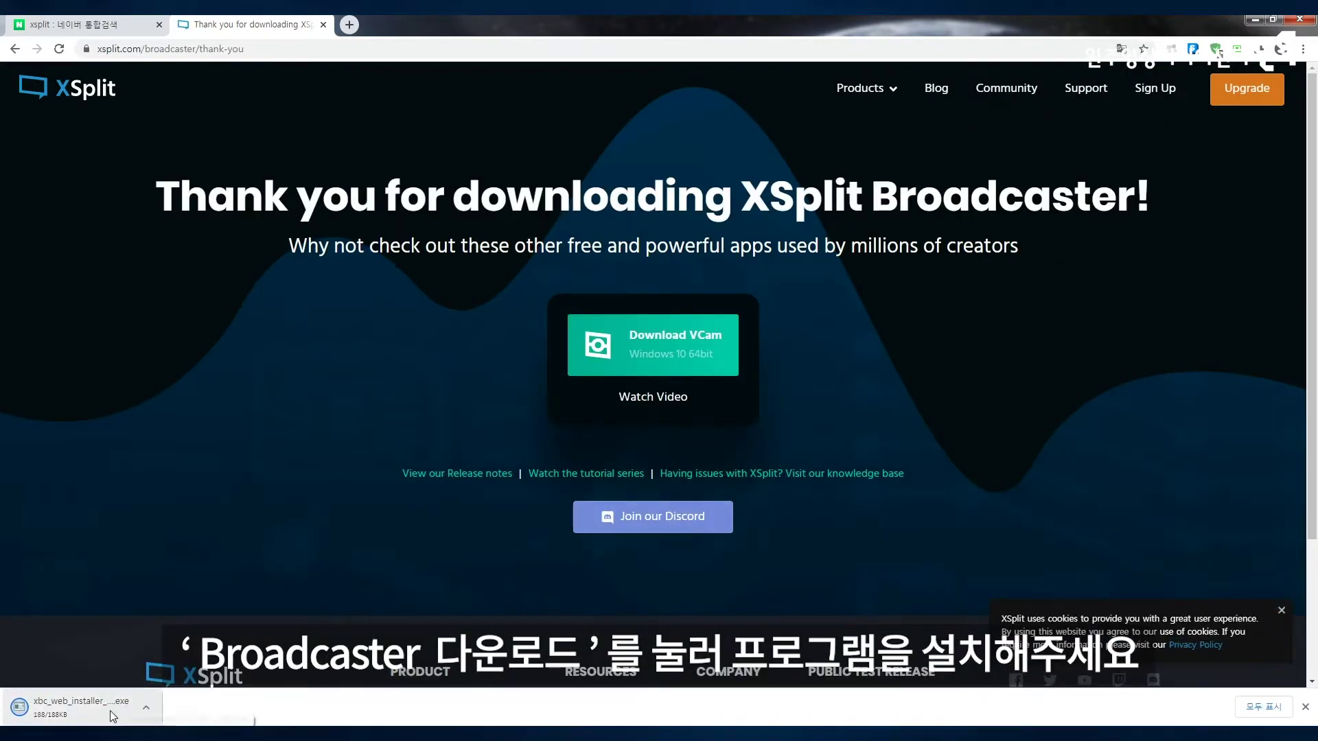
click(110, 710)
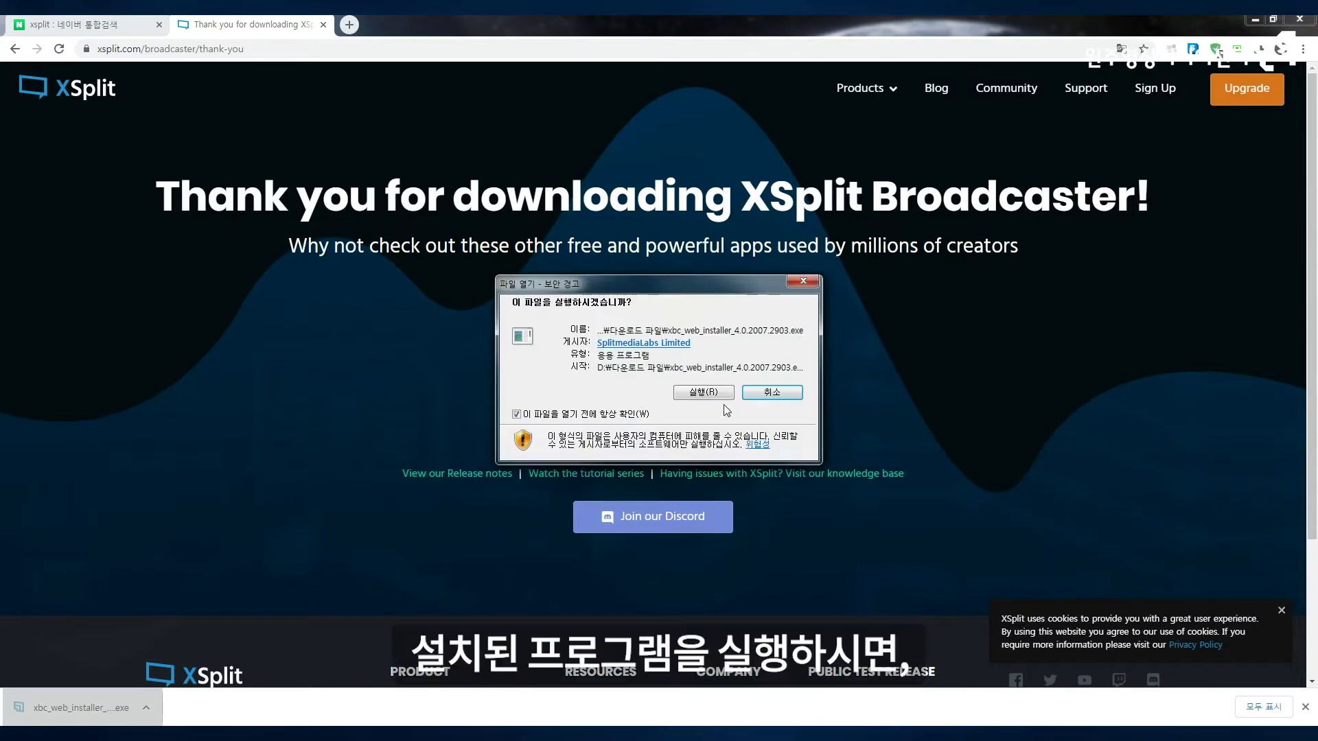
click(703, 392)
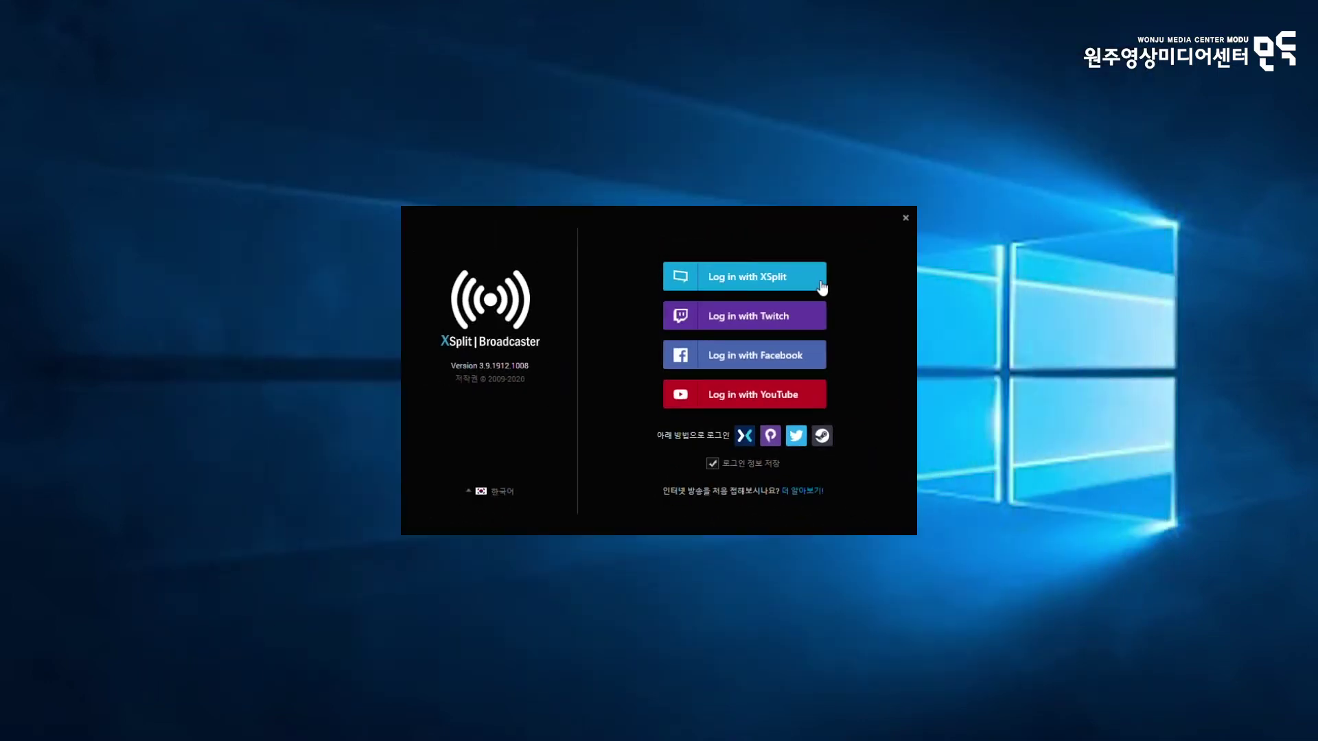
Step: Get past the XSplit Broadcaster sign-in and continue without upgrading to premium
click(972, 201)
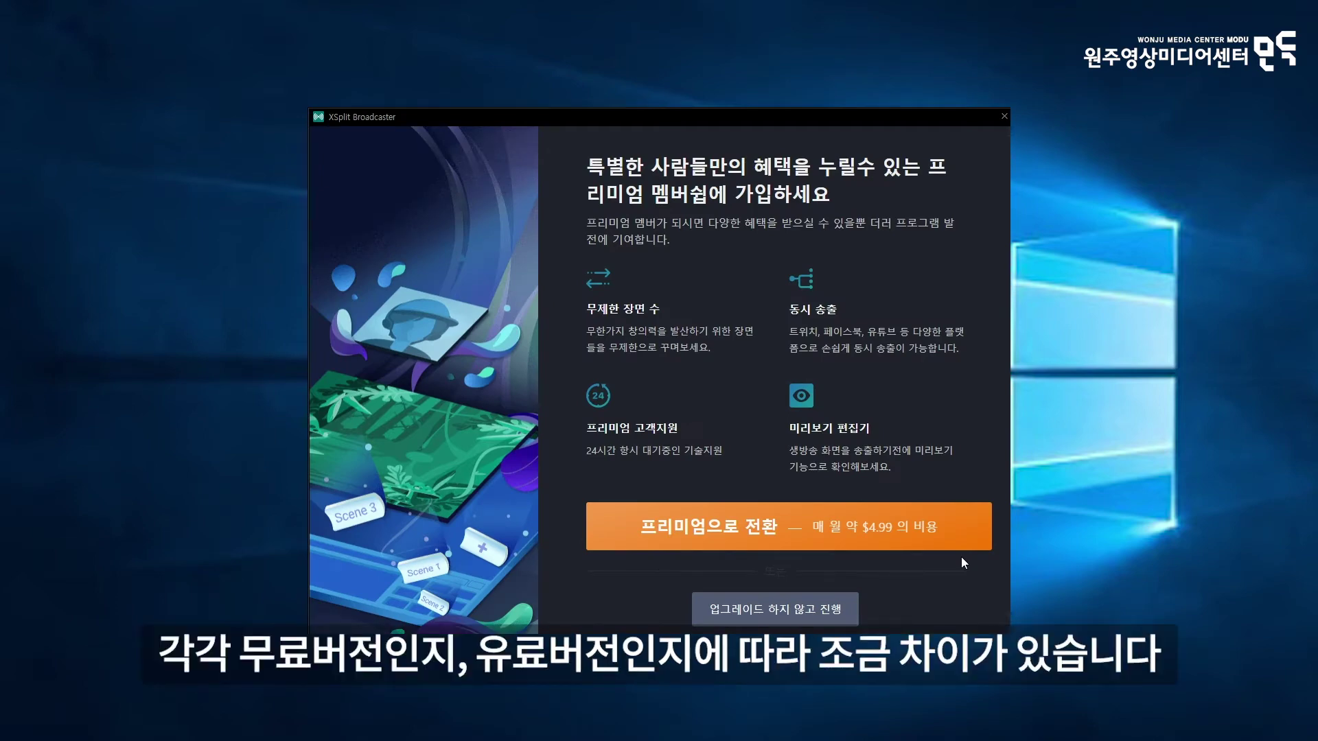
click(850, 607)
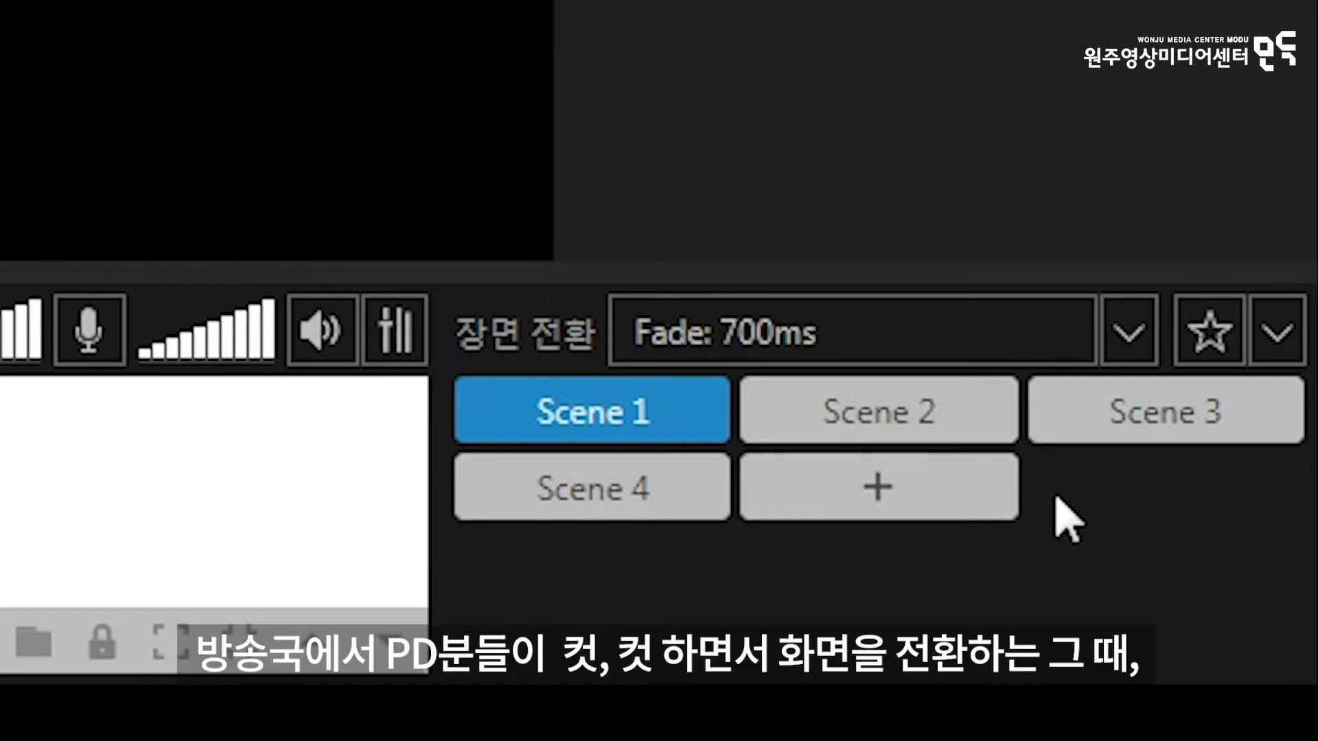
Step: Switch the active scene among Scene 2, Scene 3 and back to Scene 1
click(924, 405)
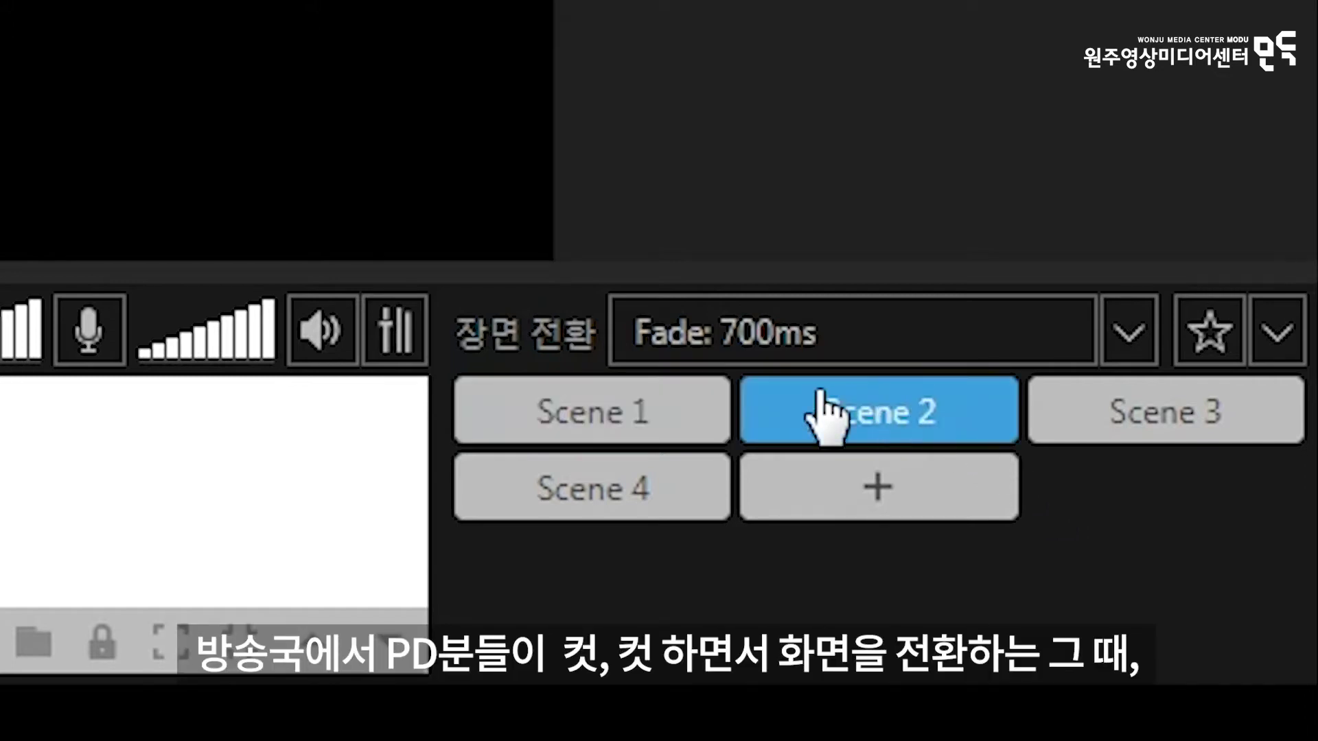
click(693, 411)
click(1155, 412)
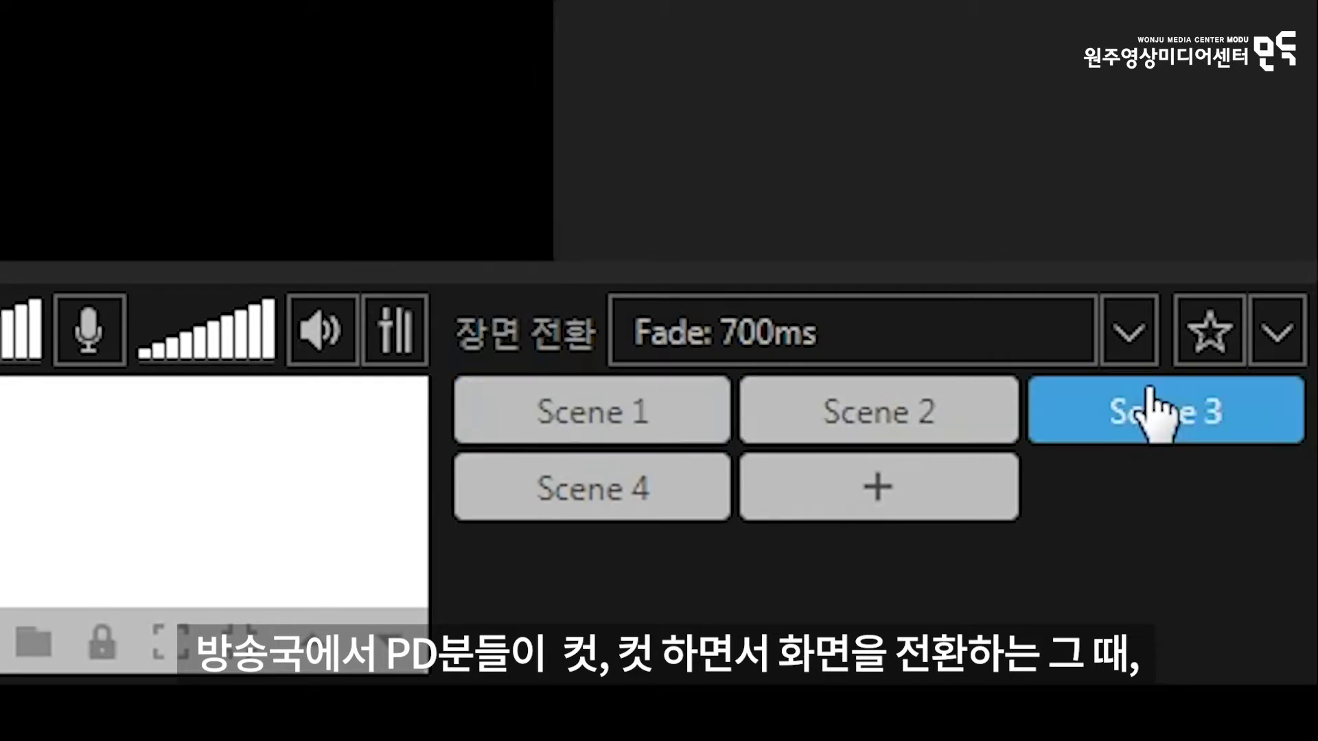
click(979, 412)
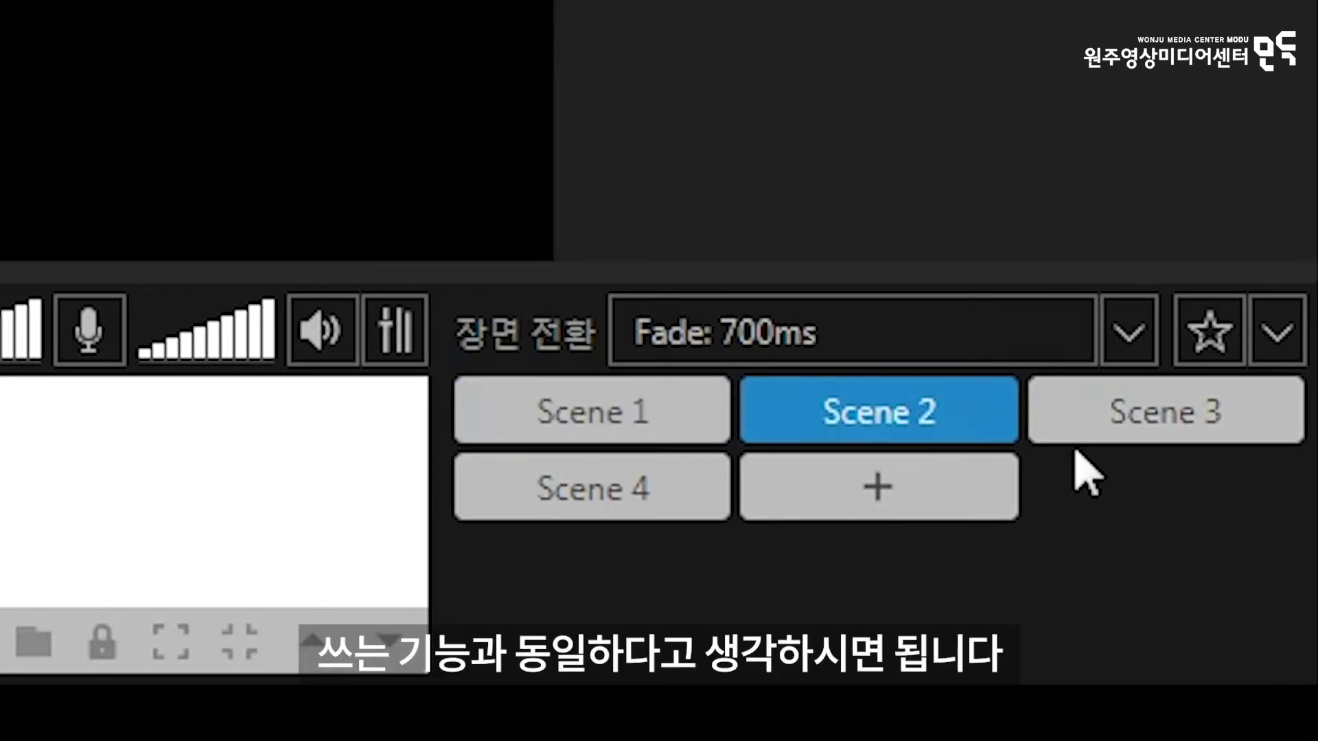
click(635, 407)
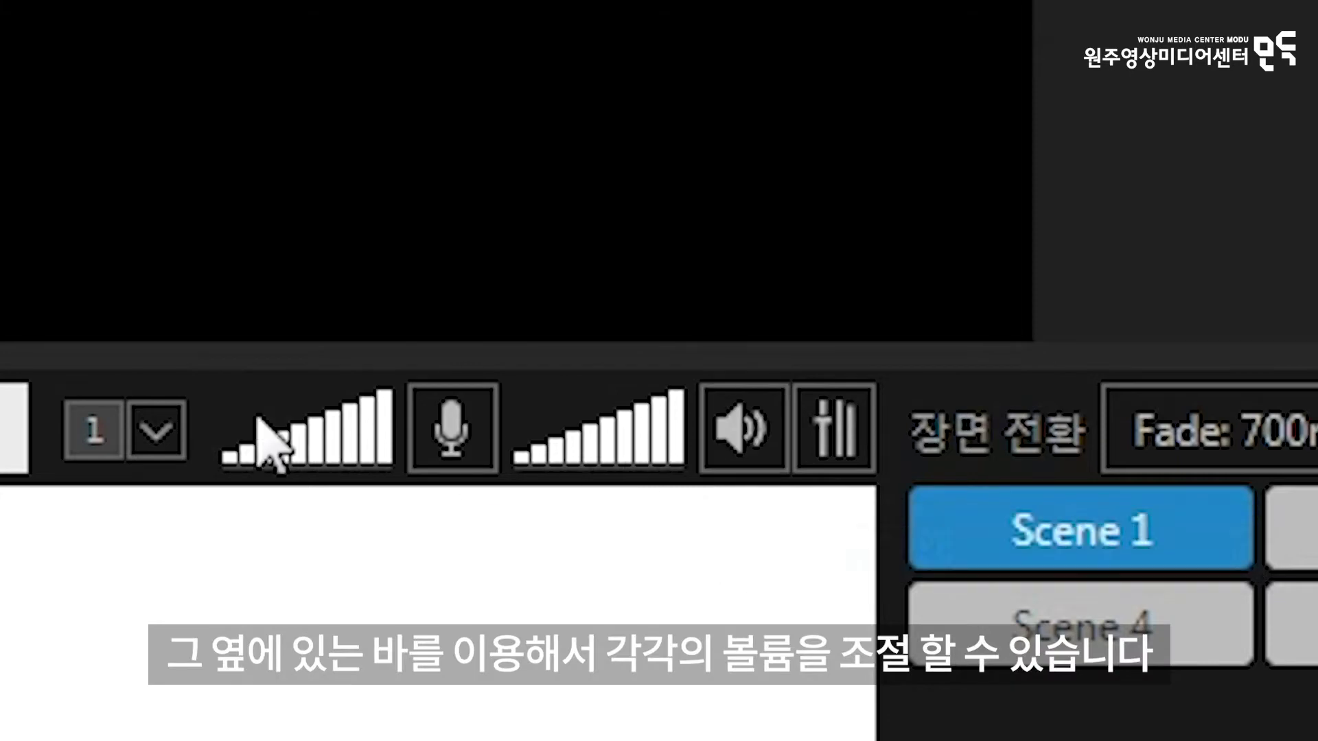
Step: Adjust the microphone and speaker volume bars, bringing each up to about its maximum level
mouse_move(356, 453)
drag(356, 451, 383, 453)
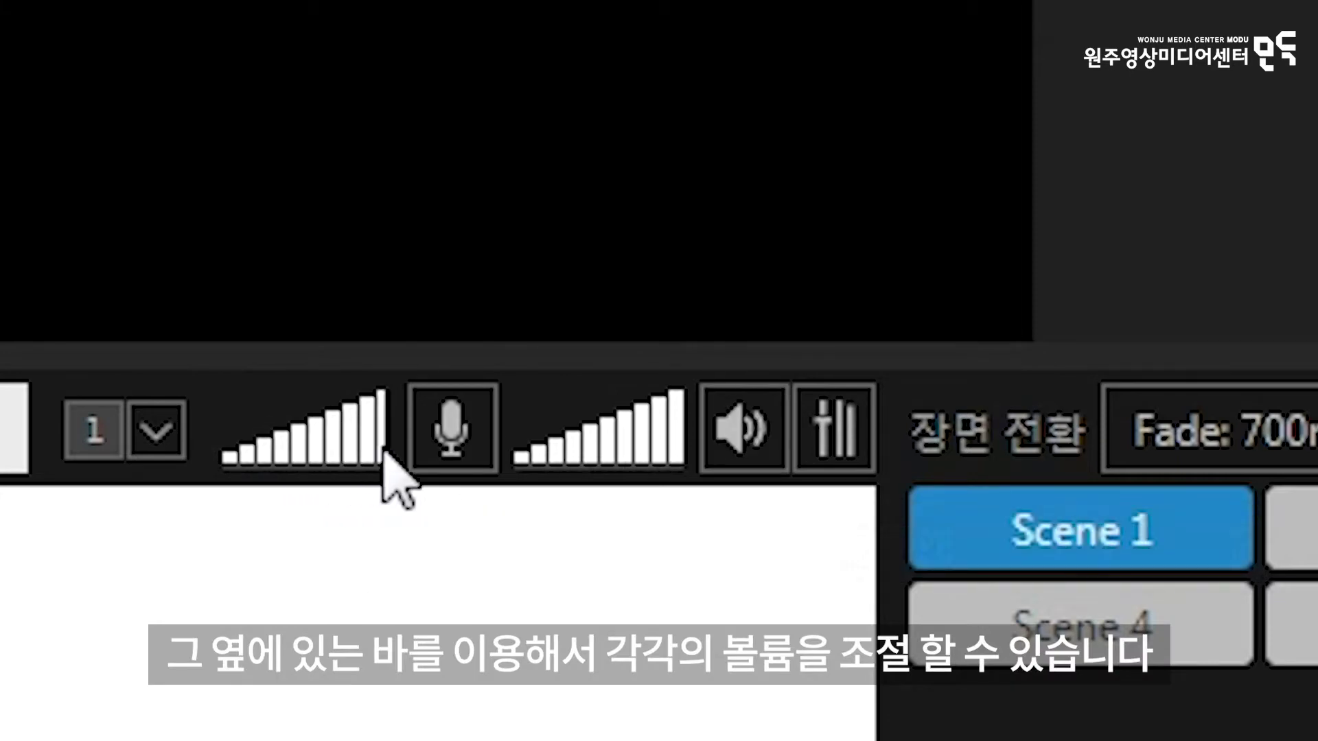
drag(641, 454, 692, 453)
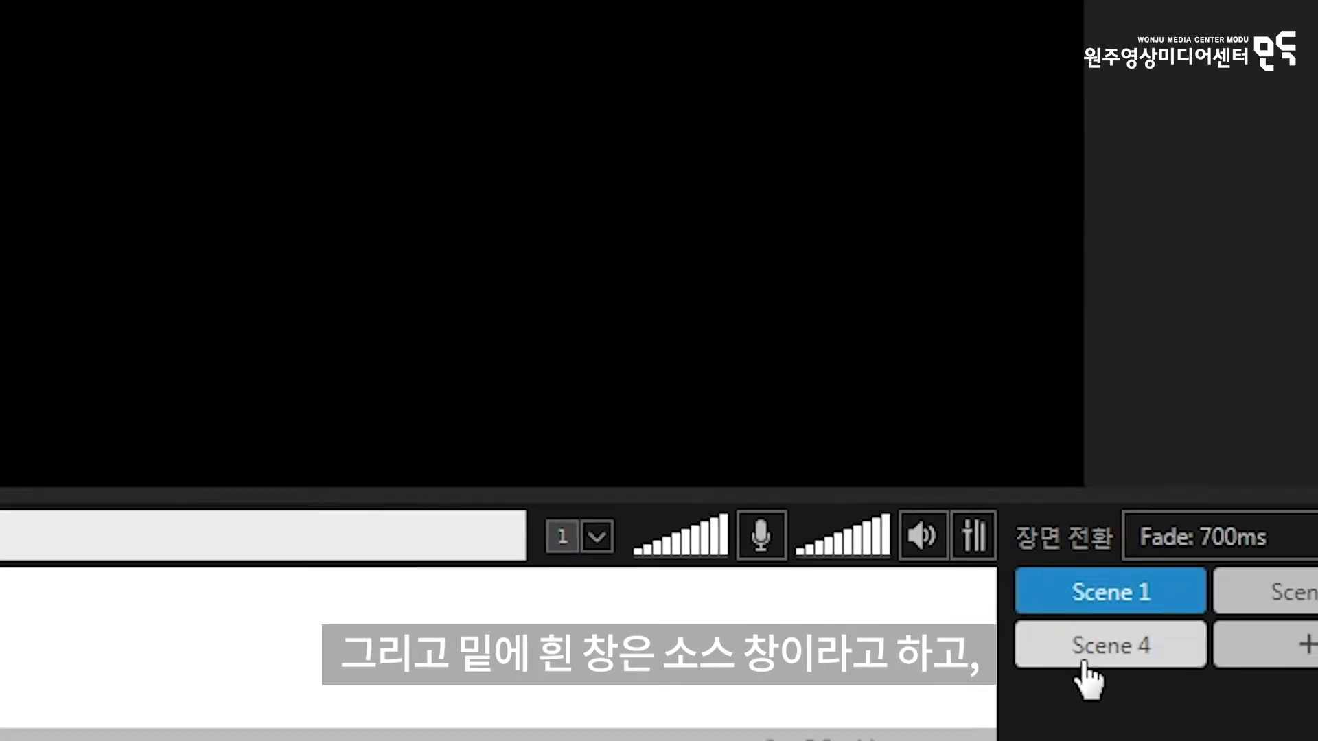
Step: Switch to Scene 4 and open the choices for adding a source
click(1082, 624)
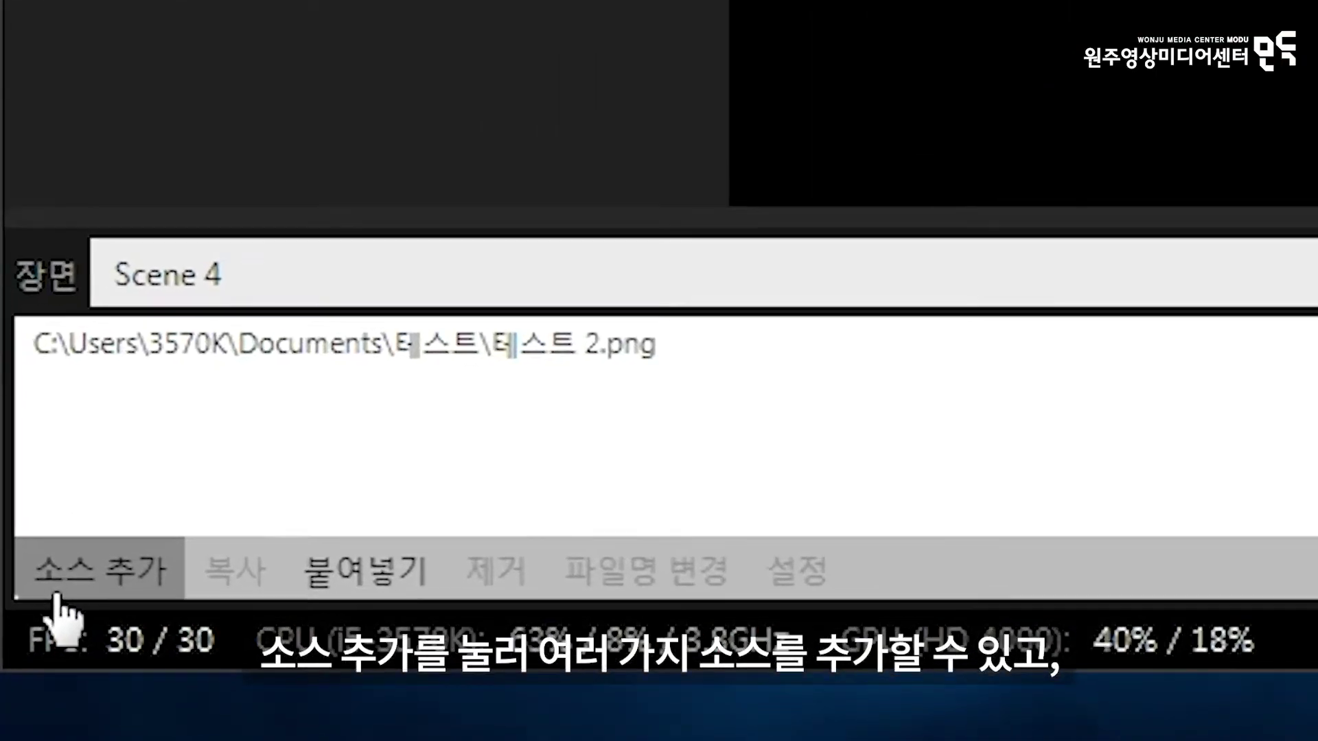
click(25, 698)
click(340, 400)
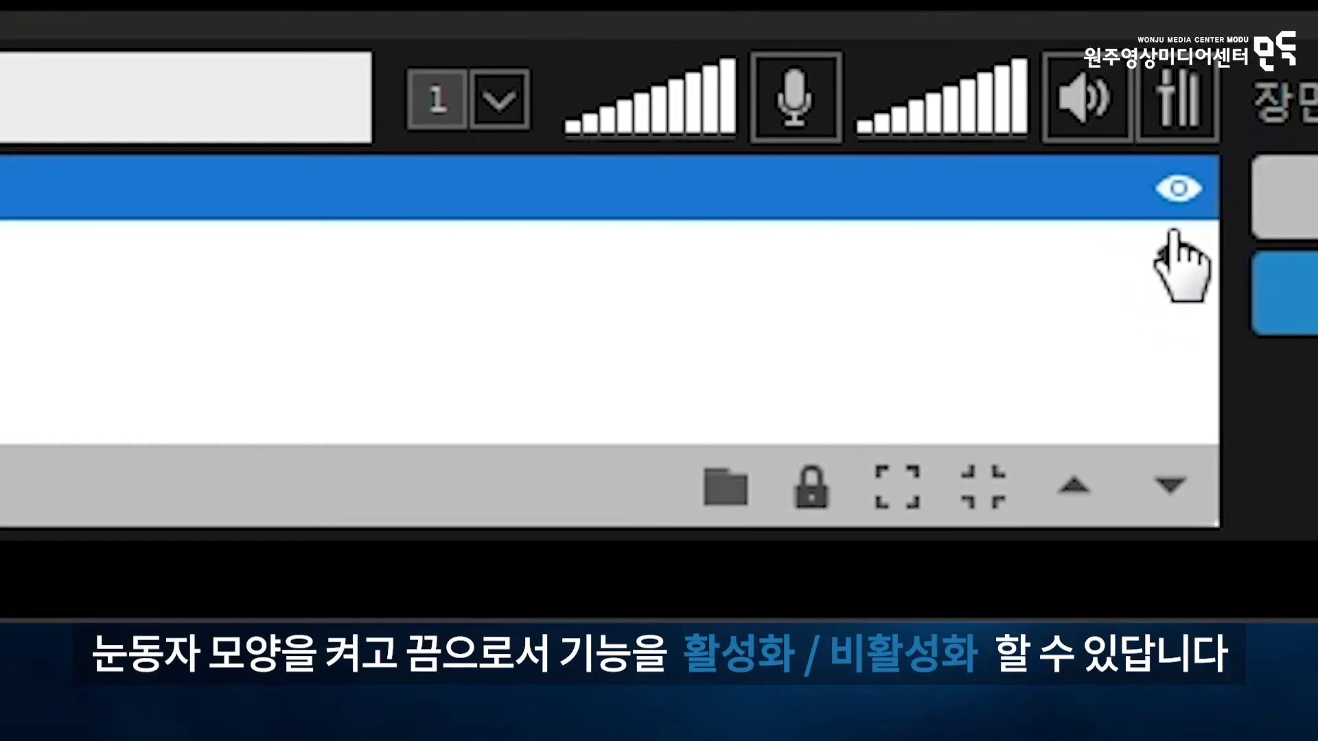
Step: Toggle the visibility of the selected source in Scene 4 off and back on several times
click(1179, 204)
click(1178, 204)
click(1179, 205)
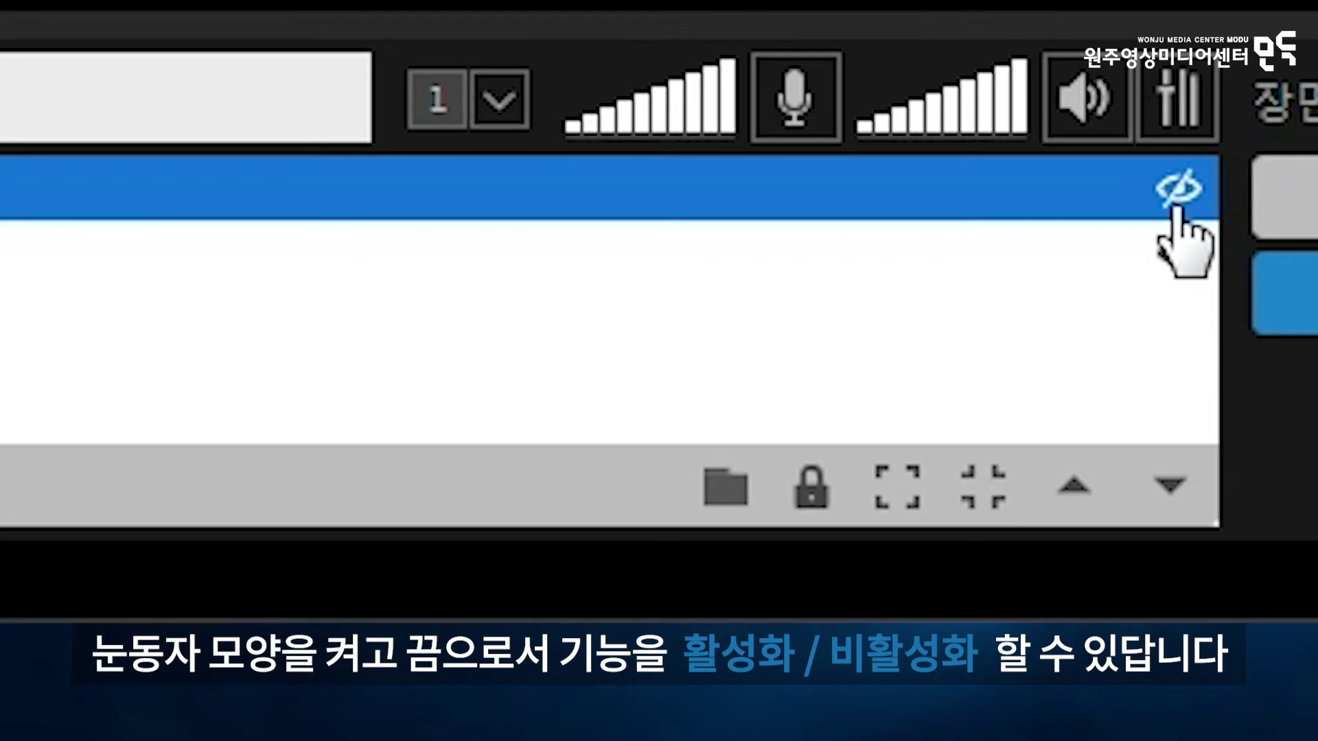
click(1179, 204)
click(1176, 209)
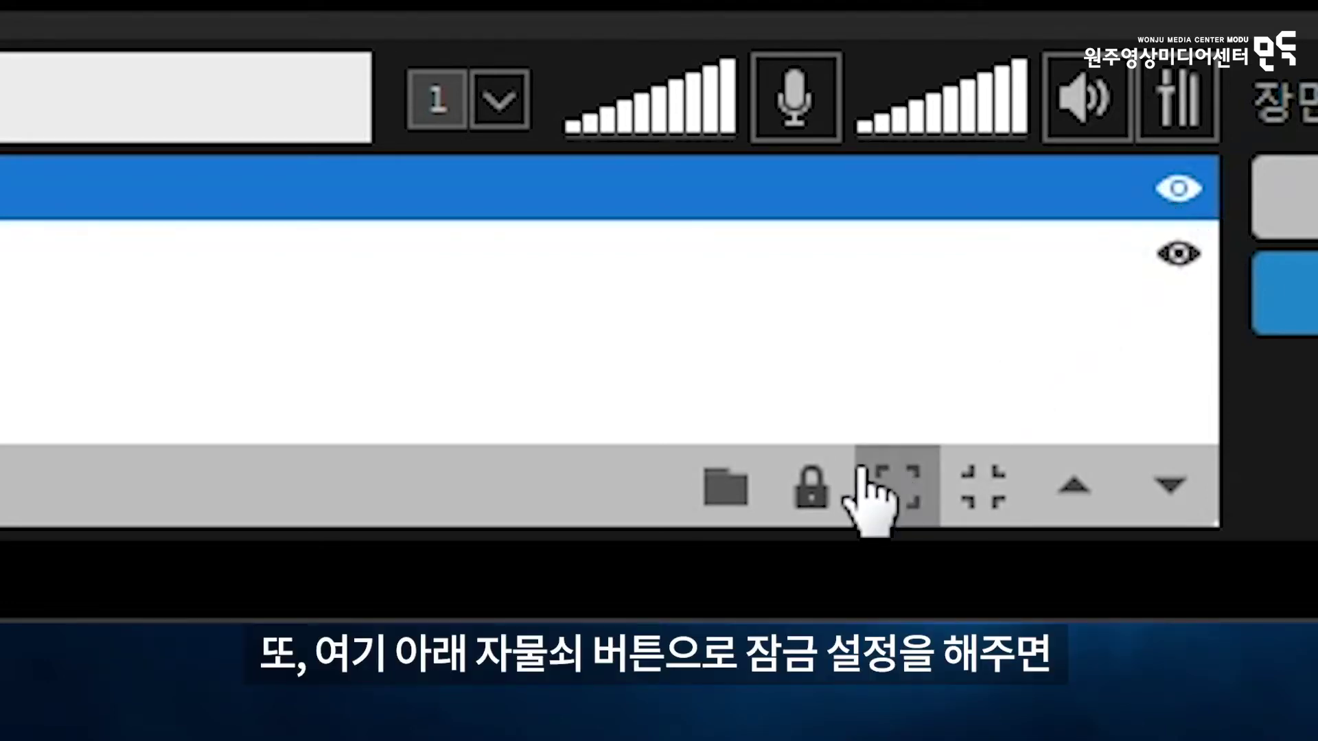
Step: Lock the 테스트 1.png source in place and nudge the unlocked pink image slightly
click(828, 493)
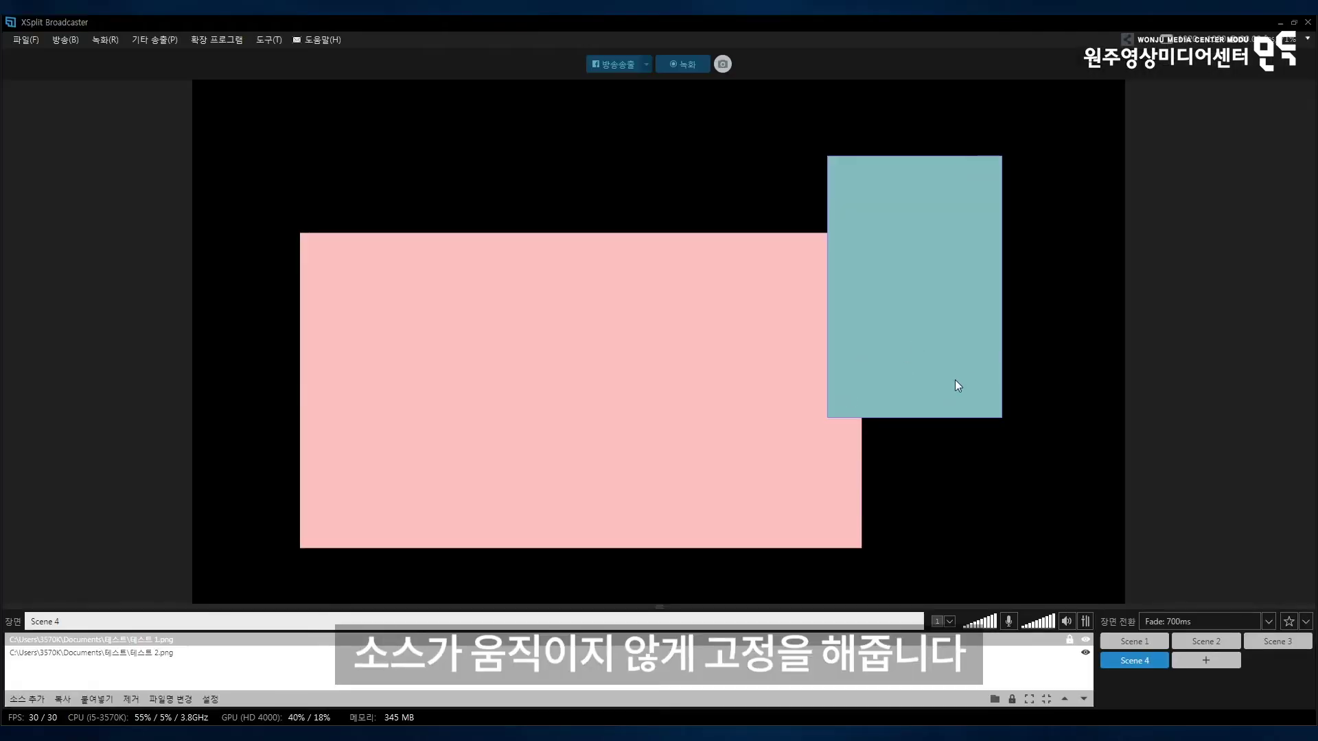
mouse_move(760, 484)
mouse_down()
mouse_move(751, 460)
mouse_move(755, 484)
mouse_up()
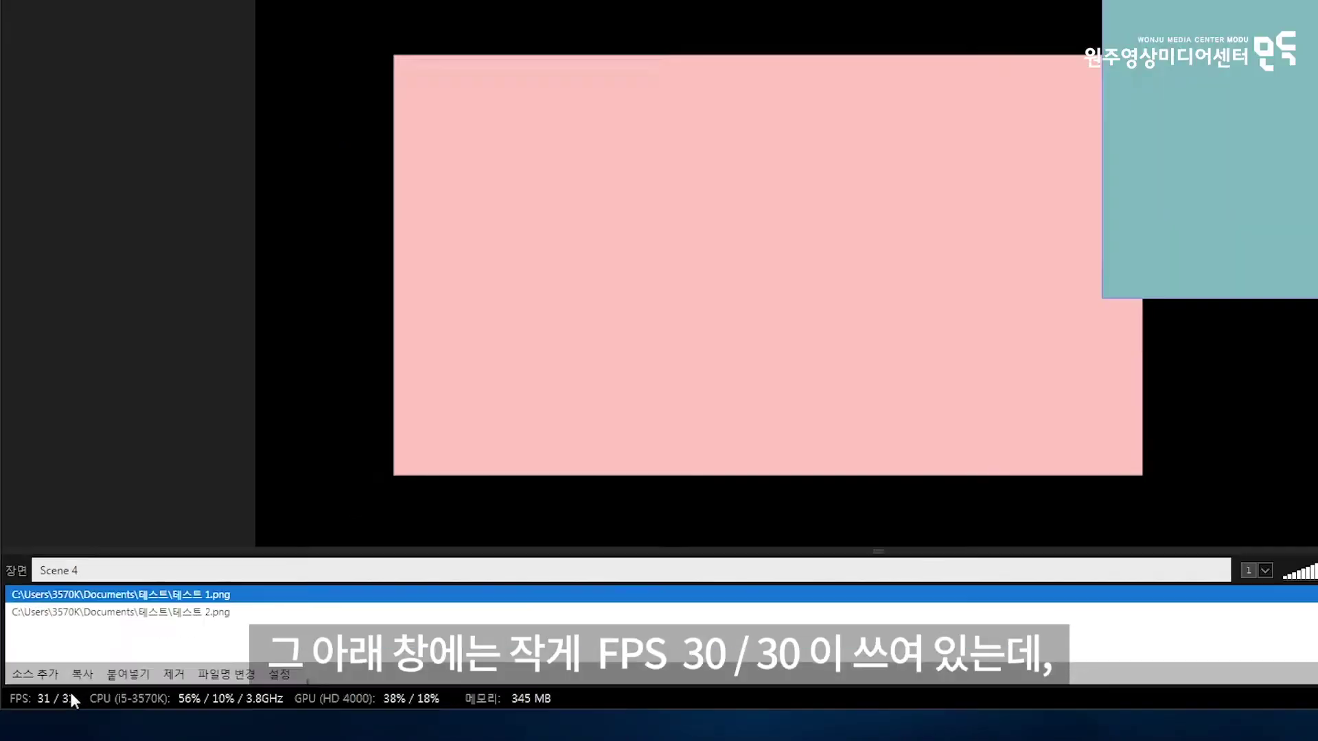
mouse_move(72, 697)
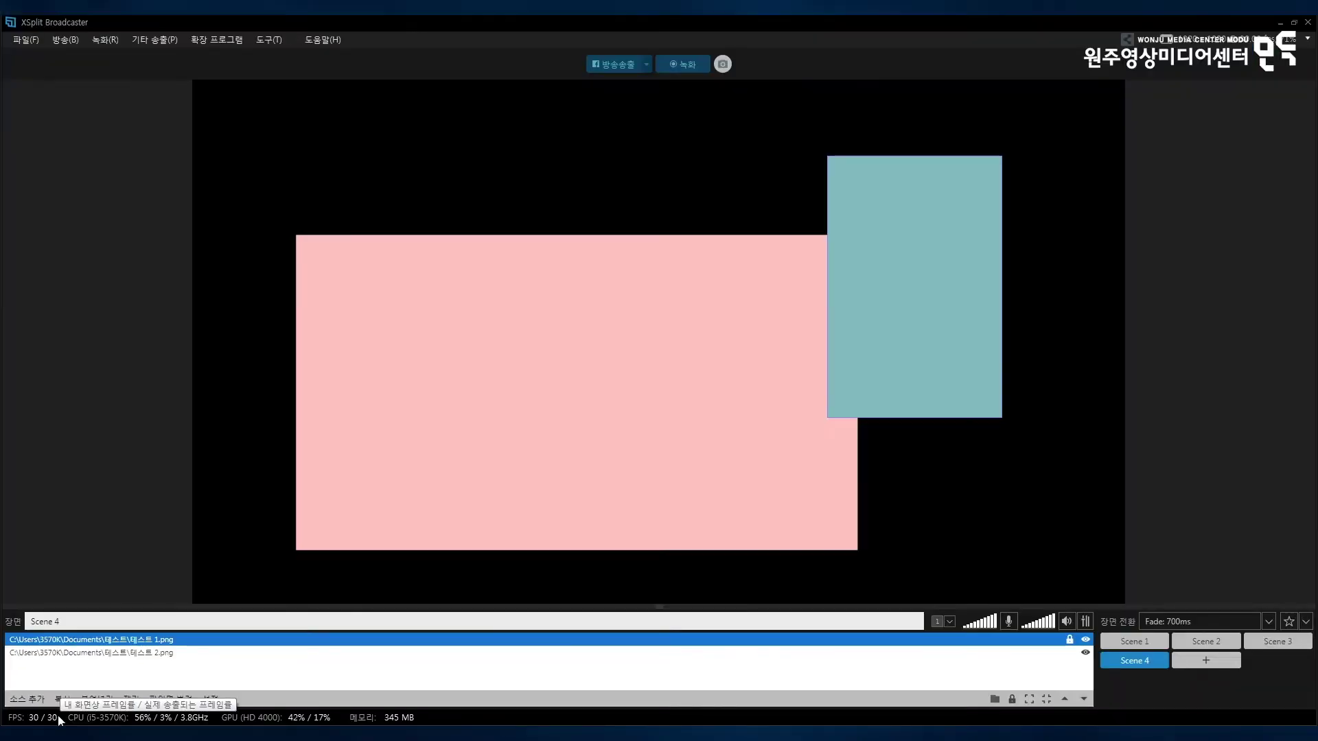
Step: Switch to Scene 1 and review the available output resolutions and frame rates
click(1134, 641)
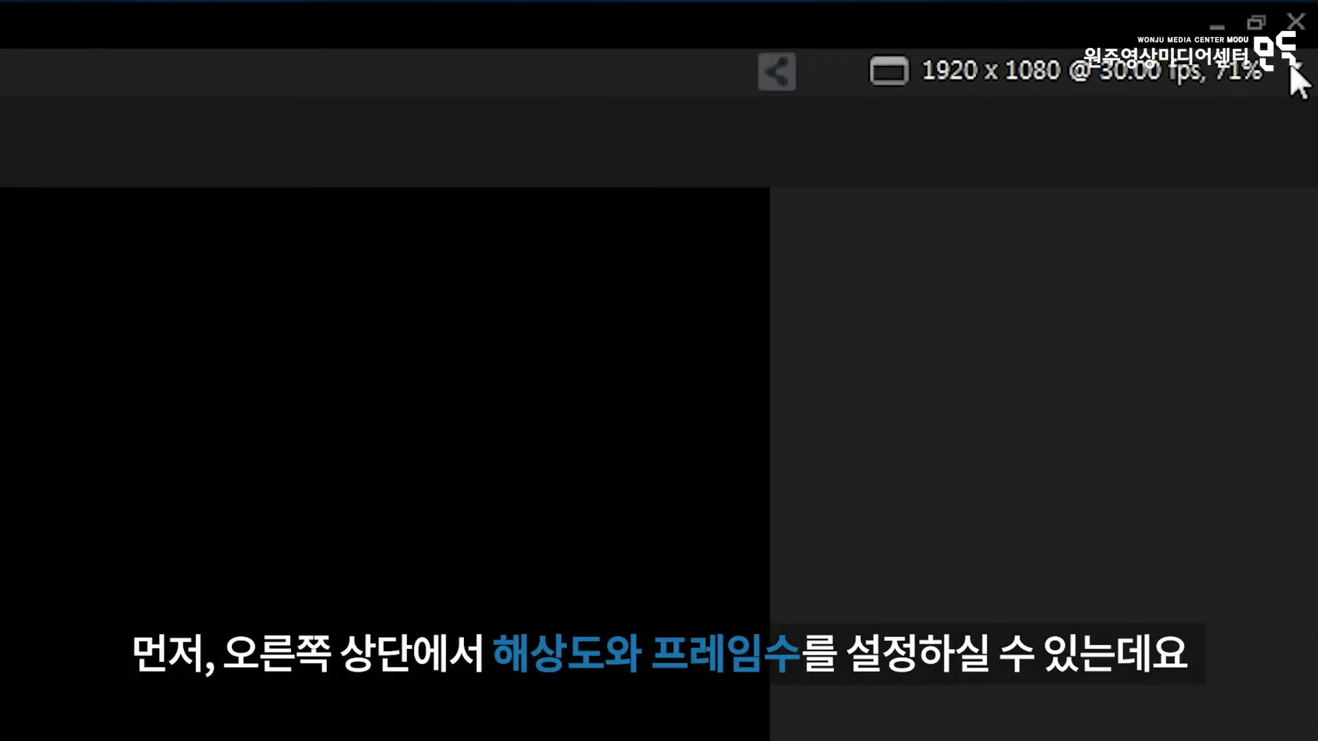
click(1309, 39)
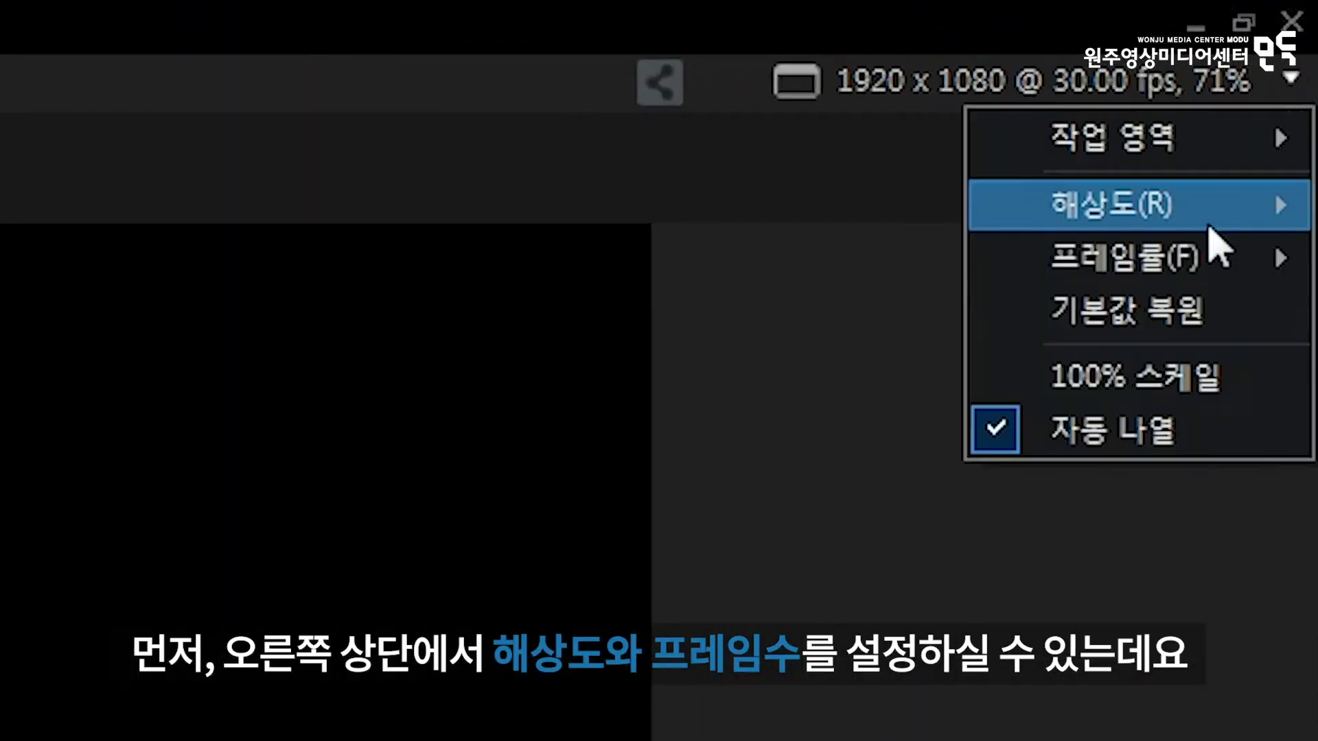
mouse_move(1209, 264)
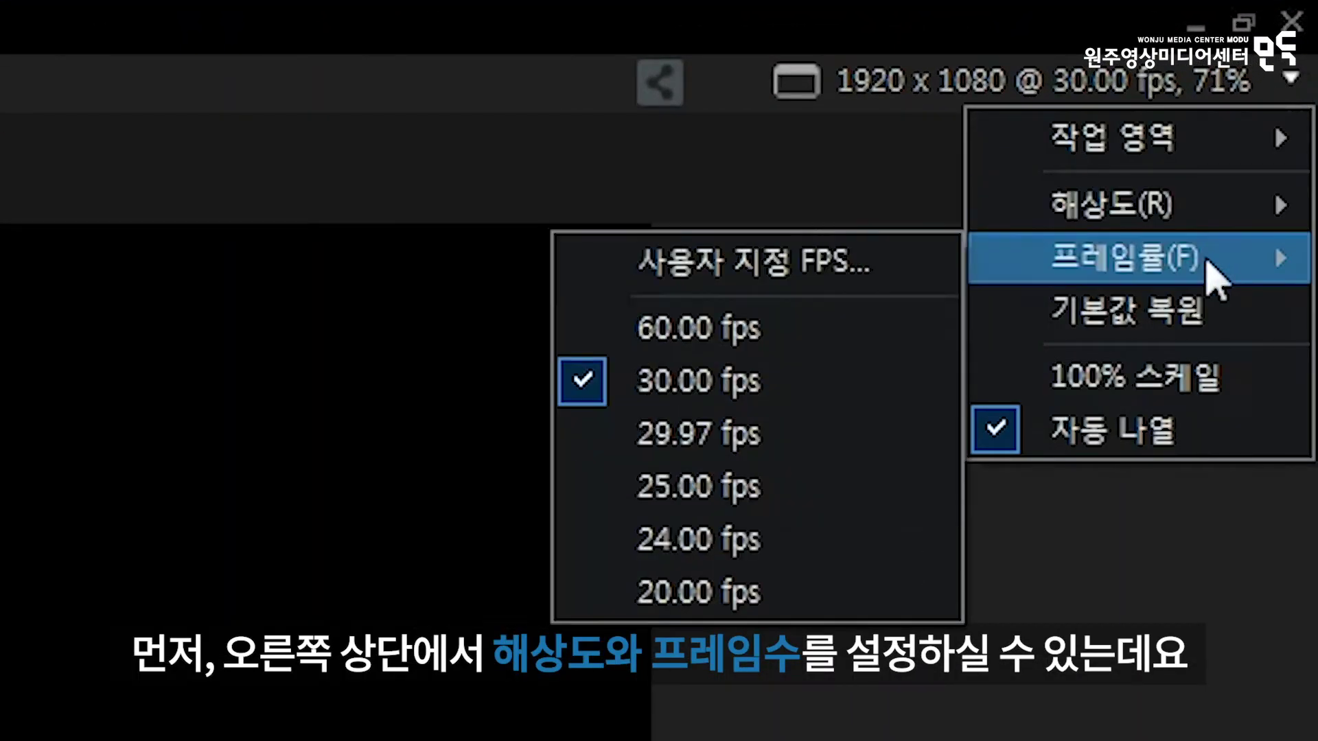
mouse_move(1047, 211)
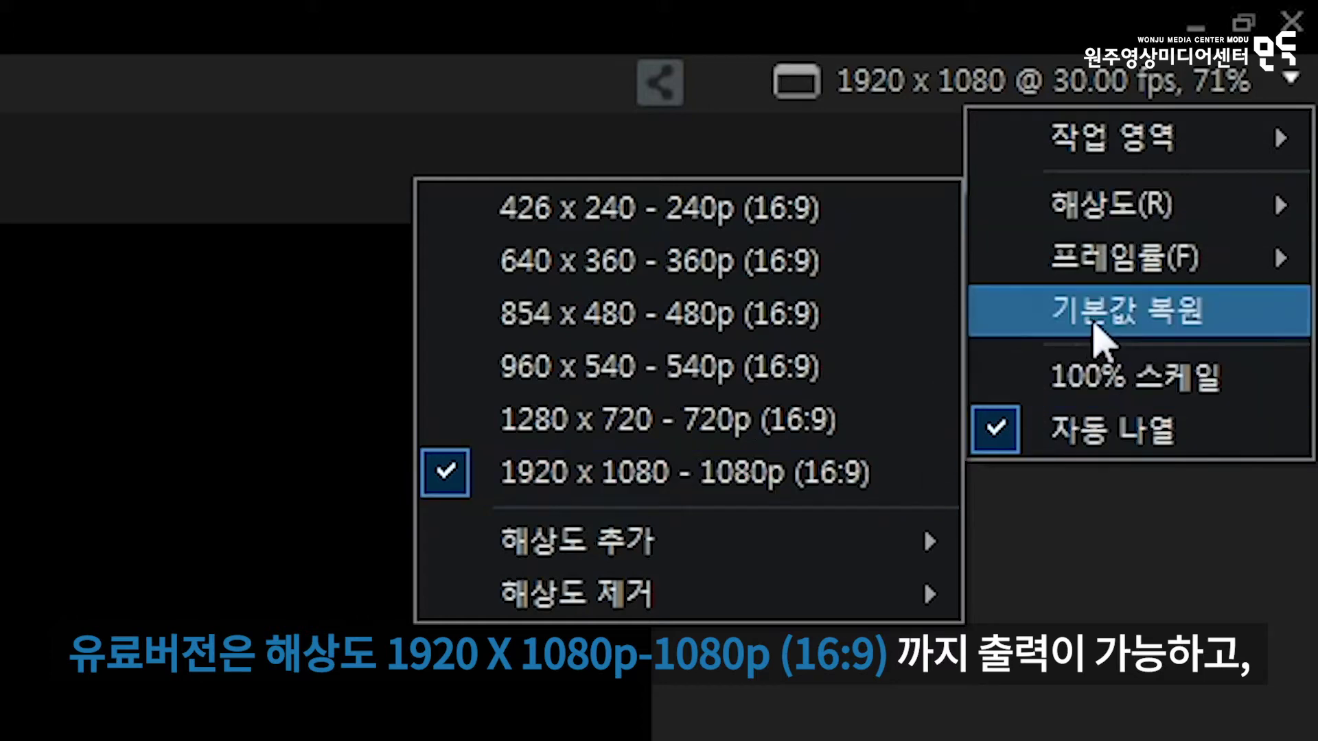
mouse_move(1020, 278)
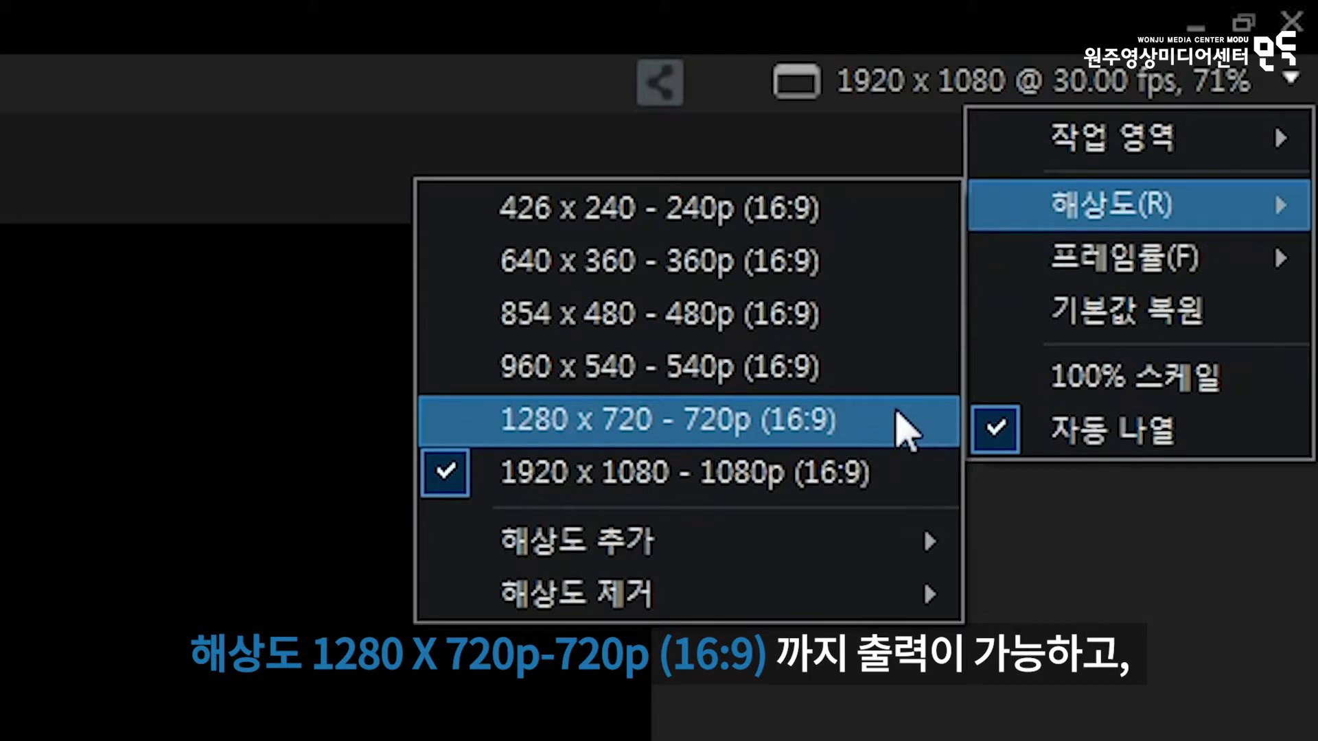
mouse_move(1073, 265)
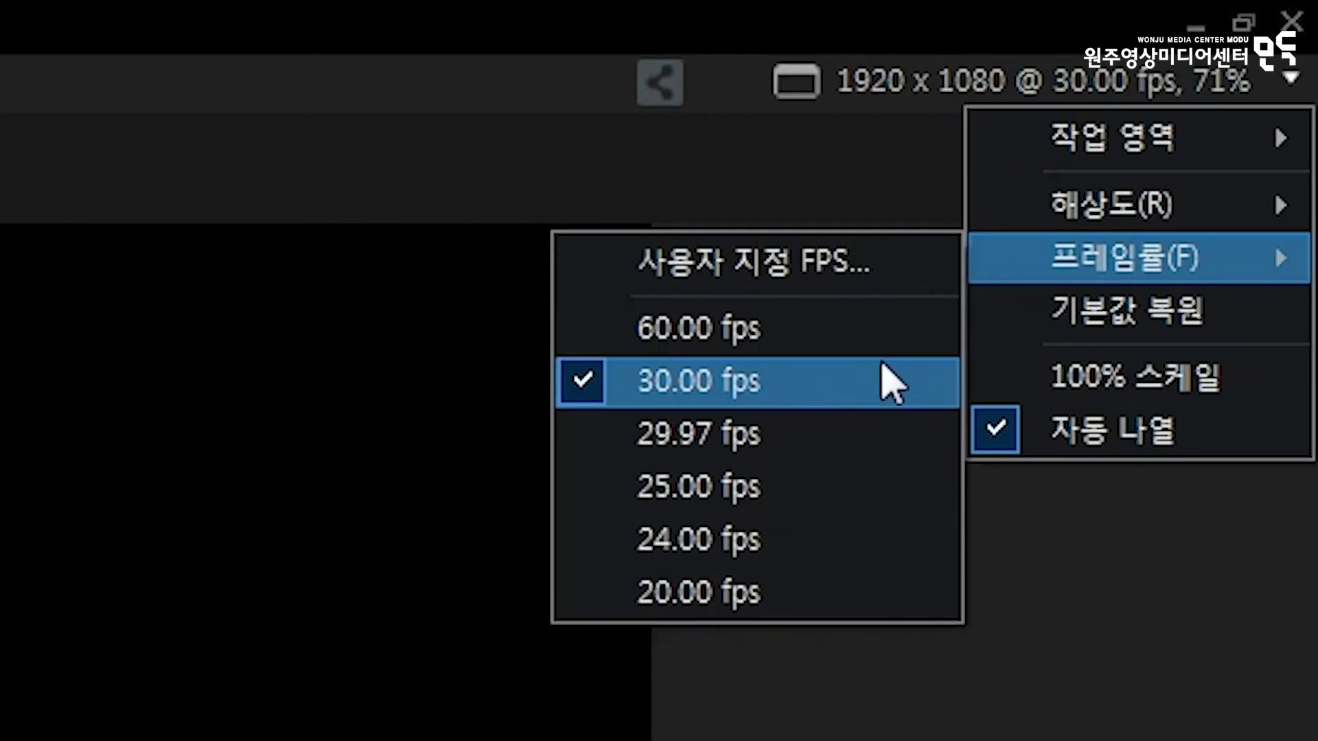
Step: Open the custom FPS setting for the output and accept its existing value
click(885, 302)
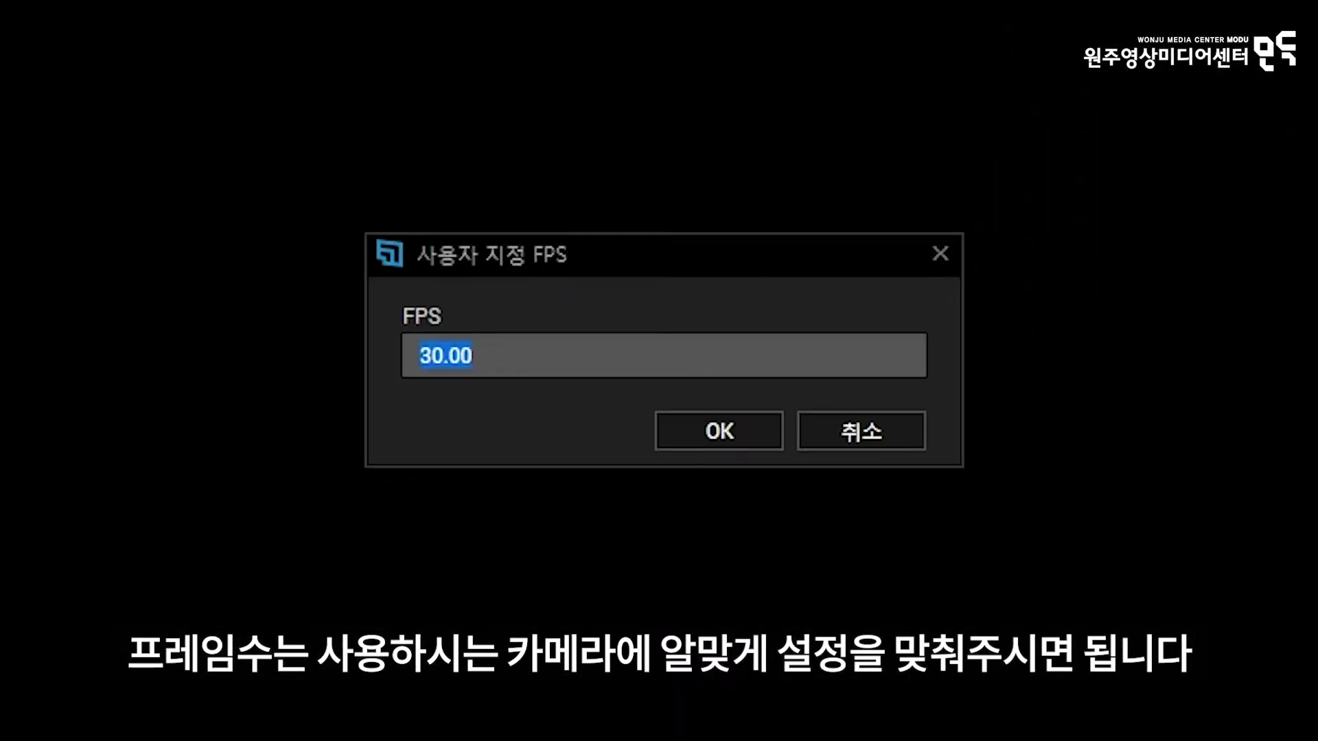
click(744, 422)
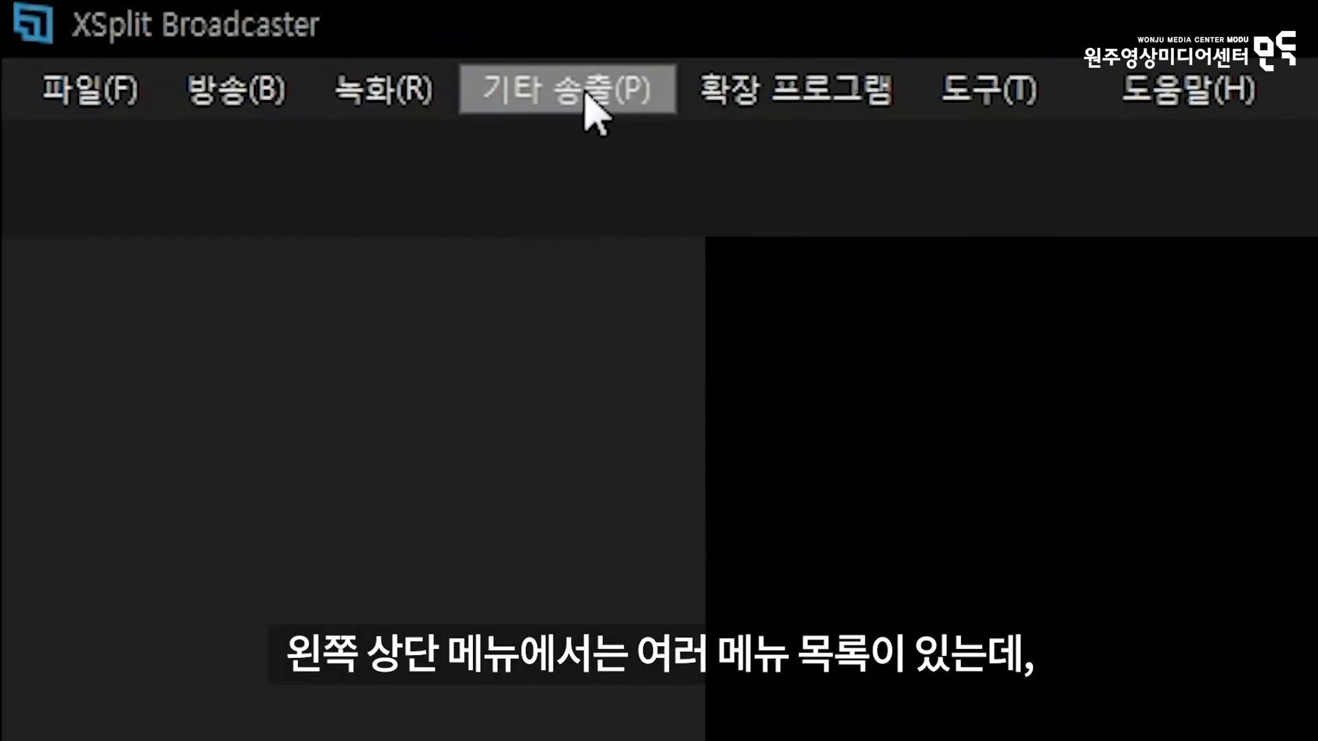
Step: Start a local recording of the active scene and pause it
click(447, 96)
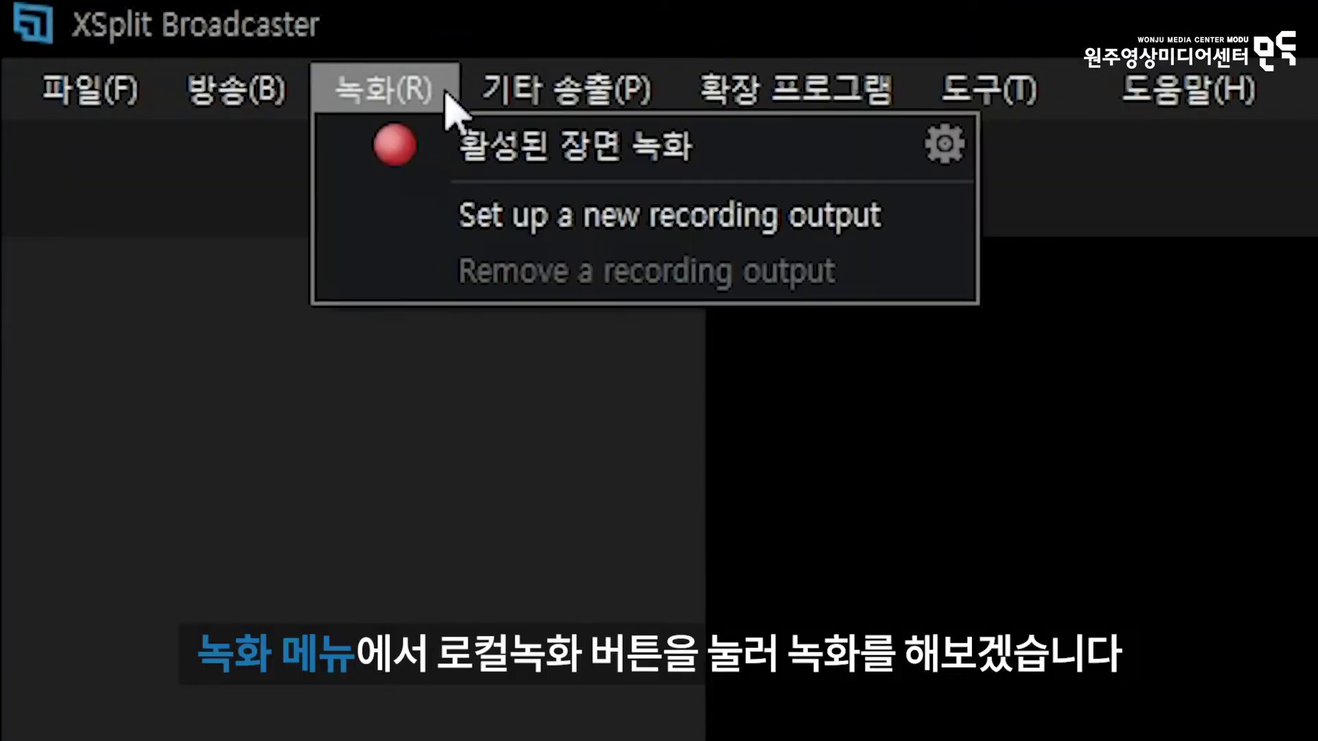
click(447, 163)
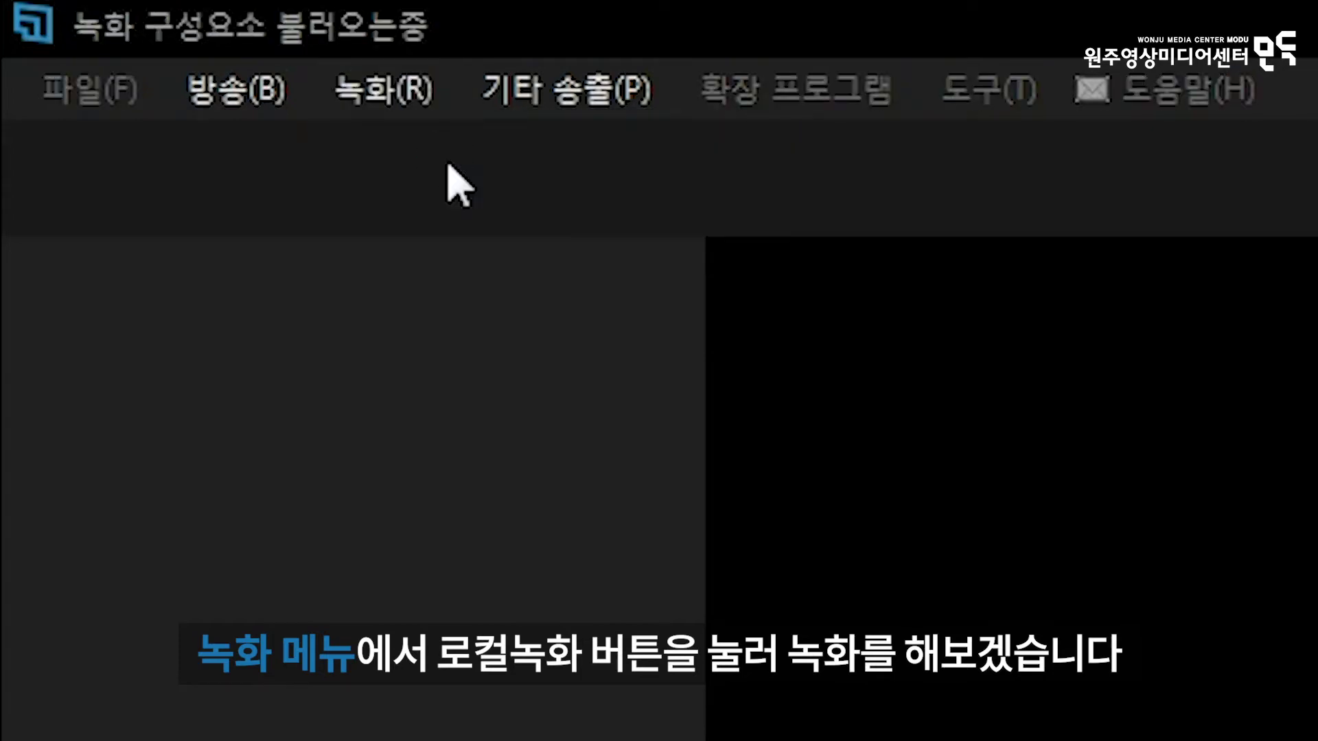
click(422, 110)
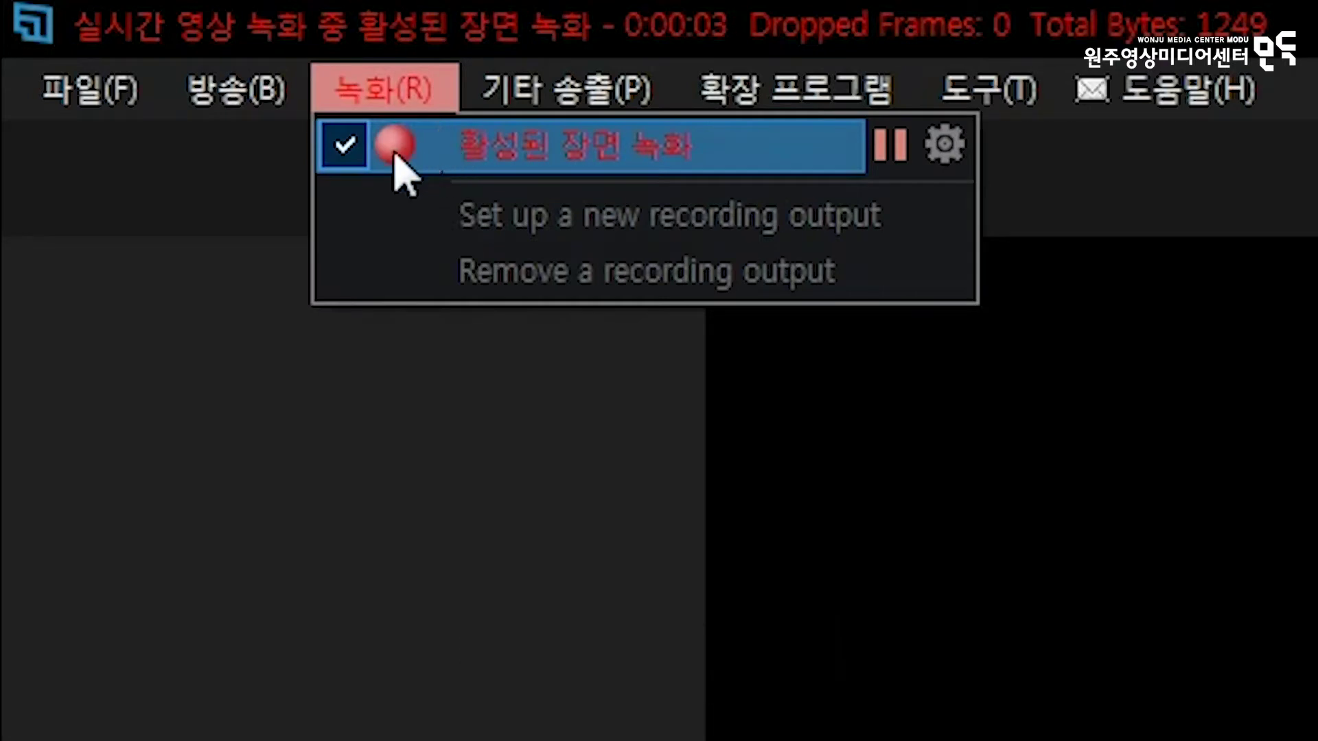
click(892, 153)
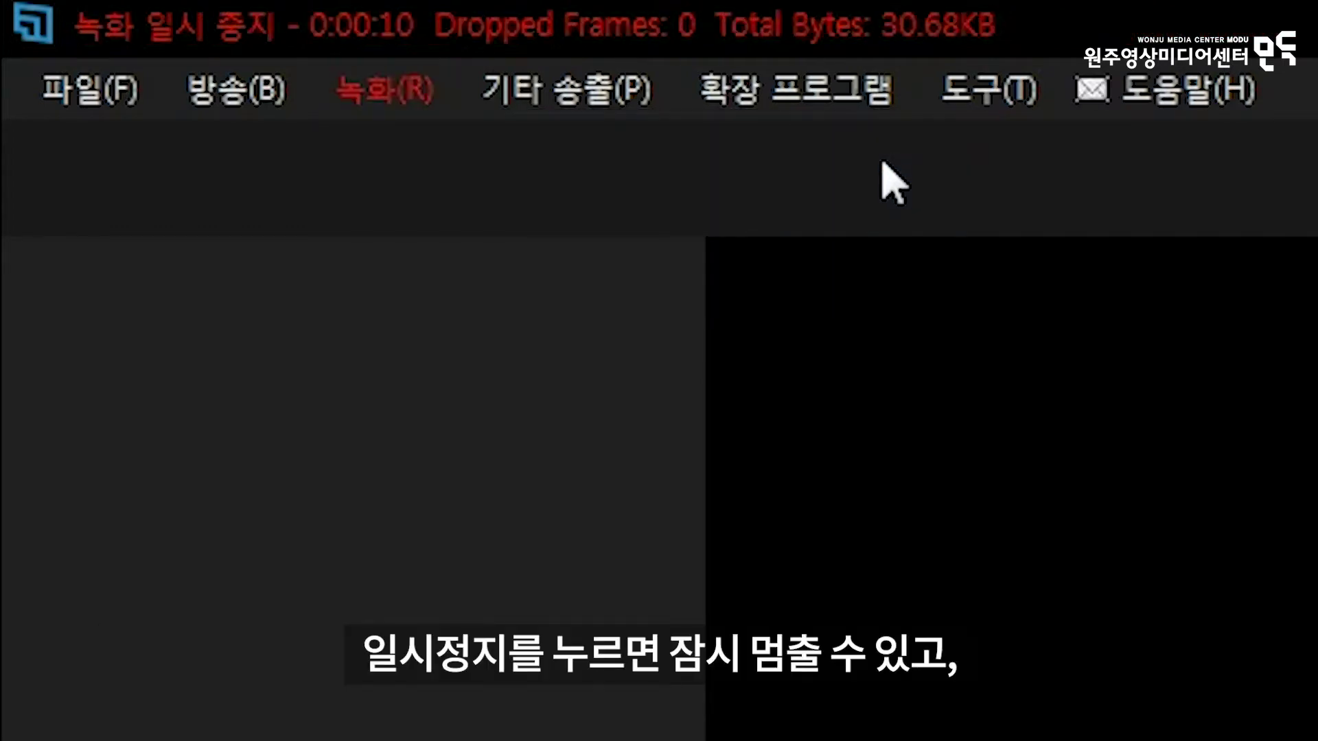
Step: Resume the paused recording of the active scene and end the recording
click(442, 85)
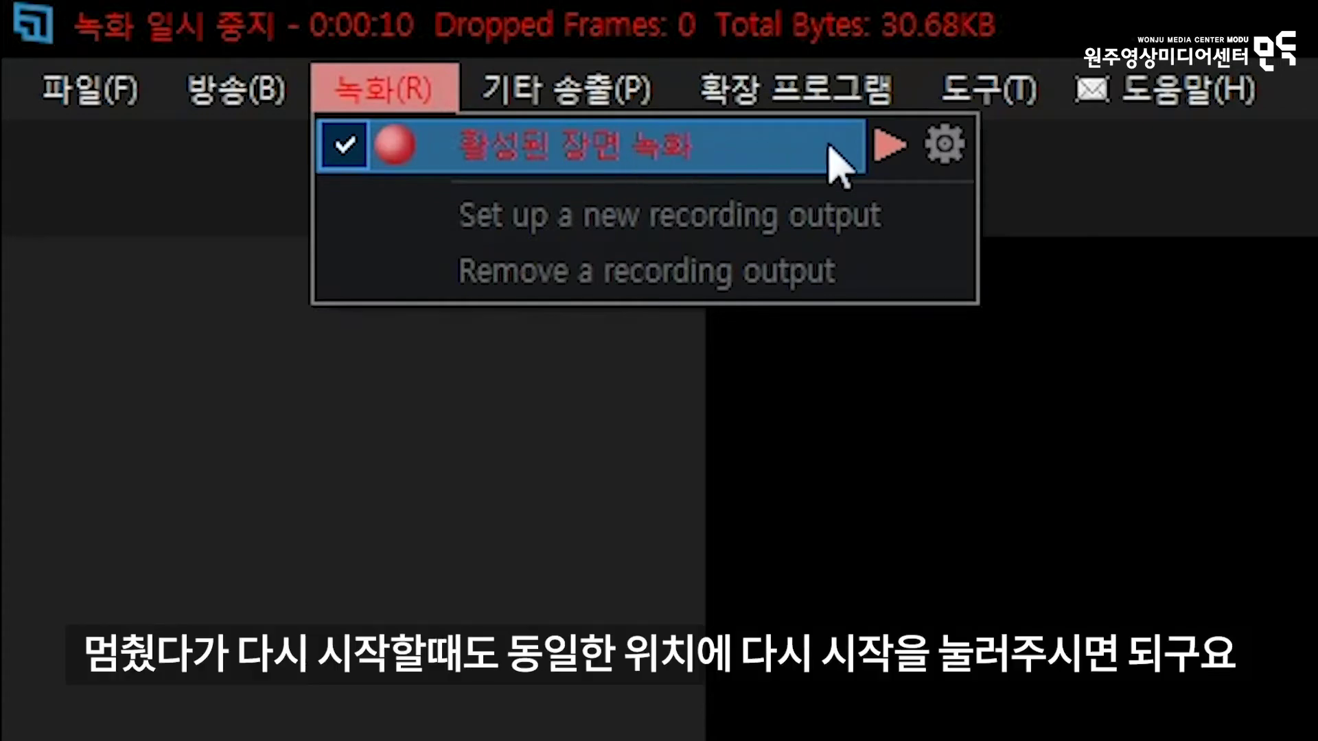
click(879, 154)
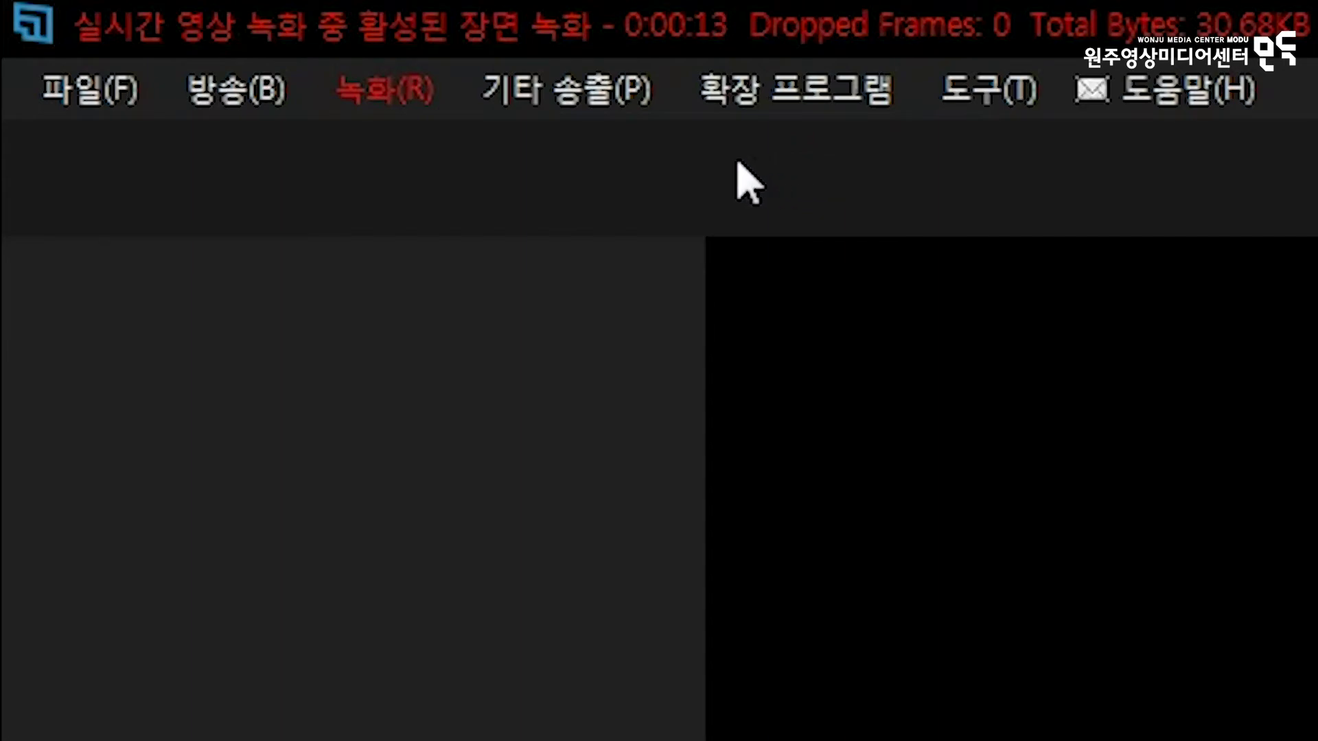
click(401, 99)
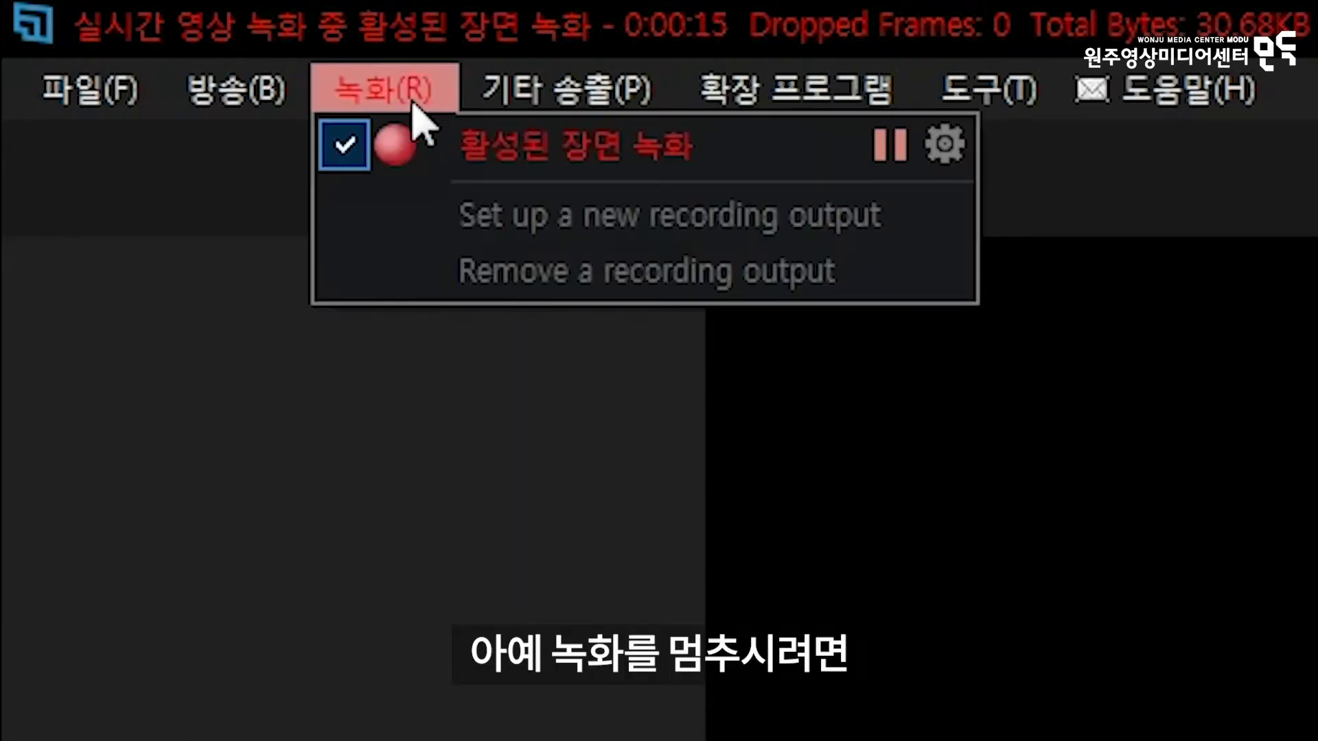
click(405, 157)
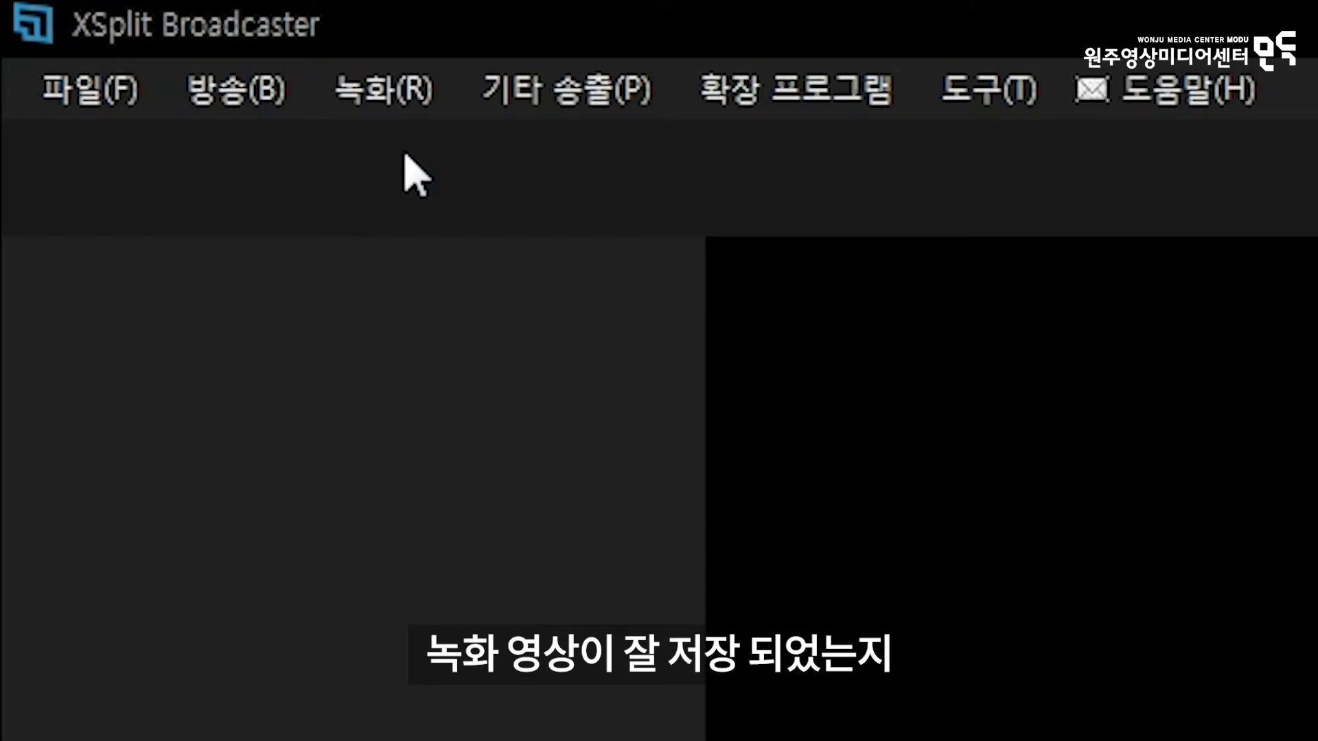
Step: Open the list of recorded videos, select recording 2020-09-21_03-22-22 and open the folder that stores it
click(127, 103)
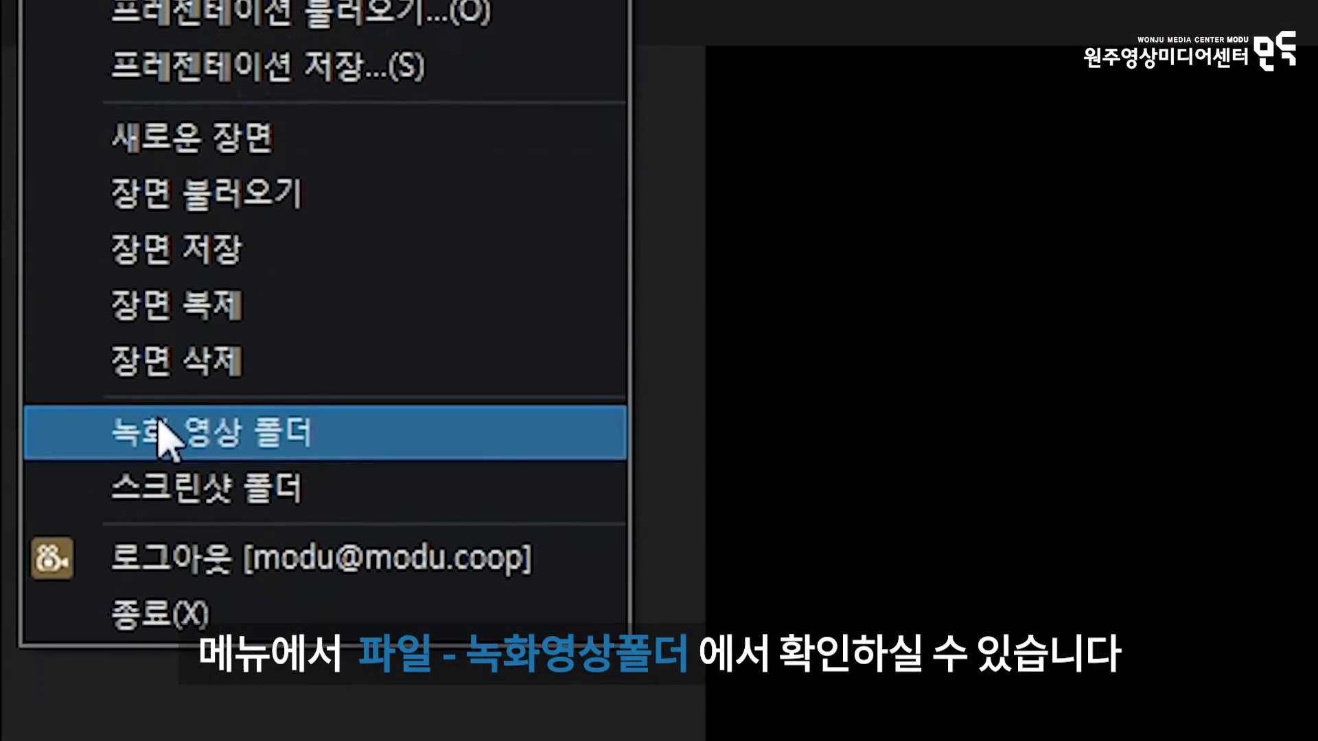
click(165, 507)
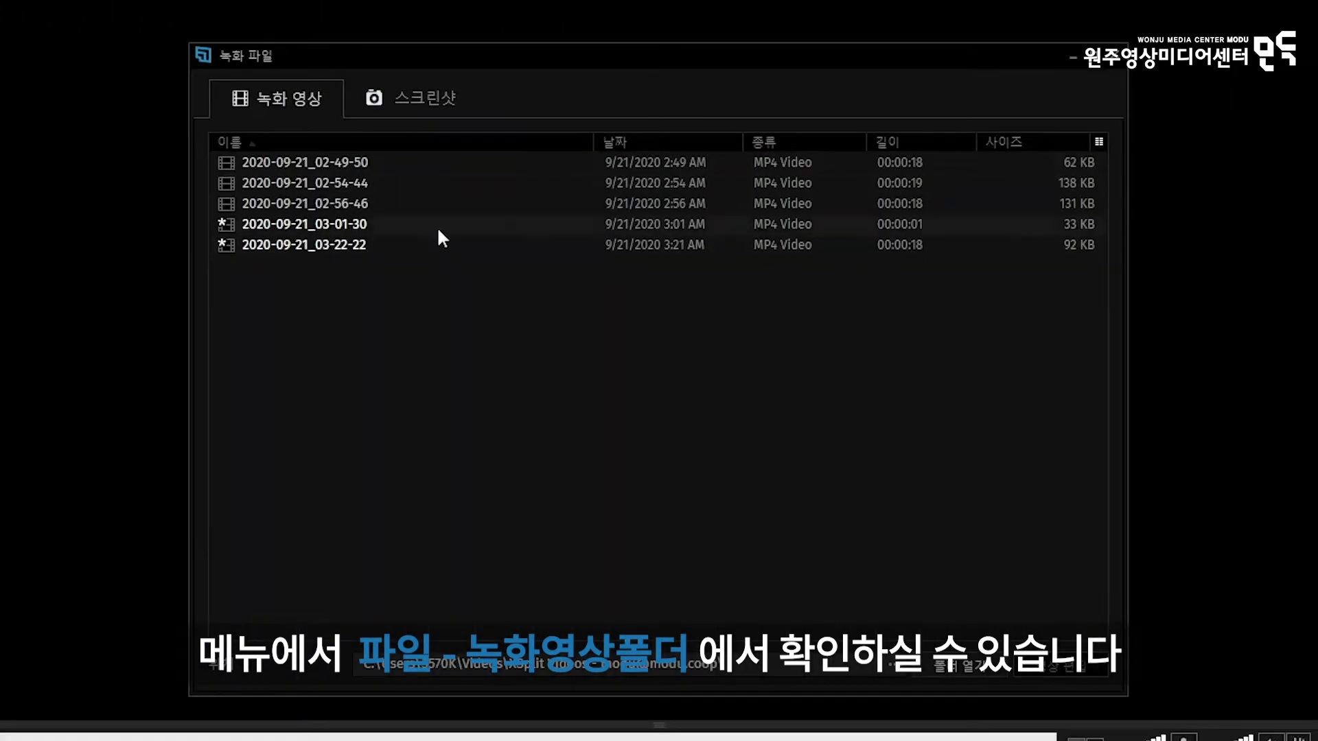
click(389, 247)
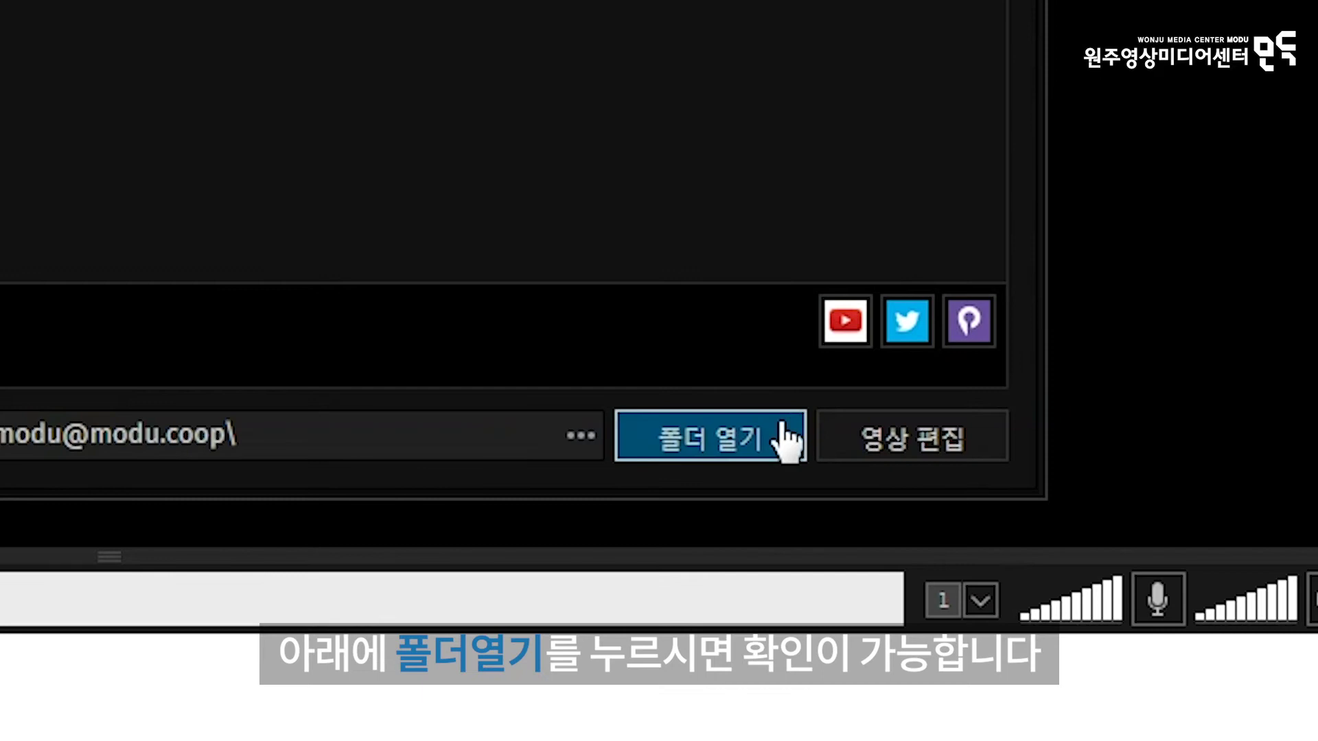
click(782, 439)
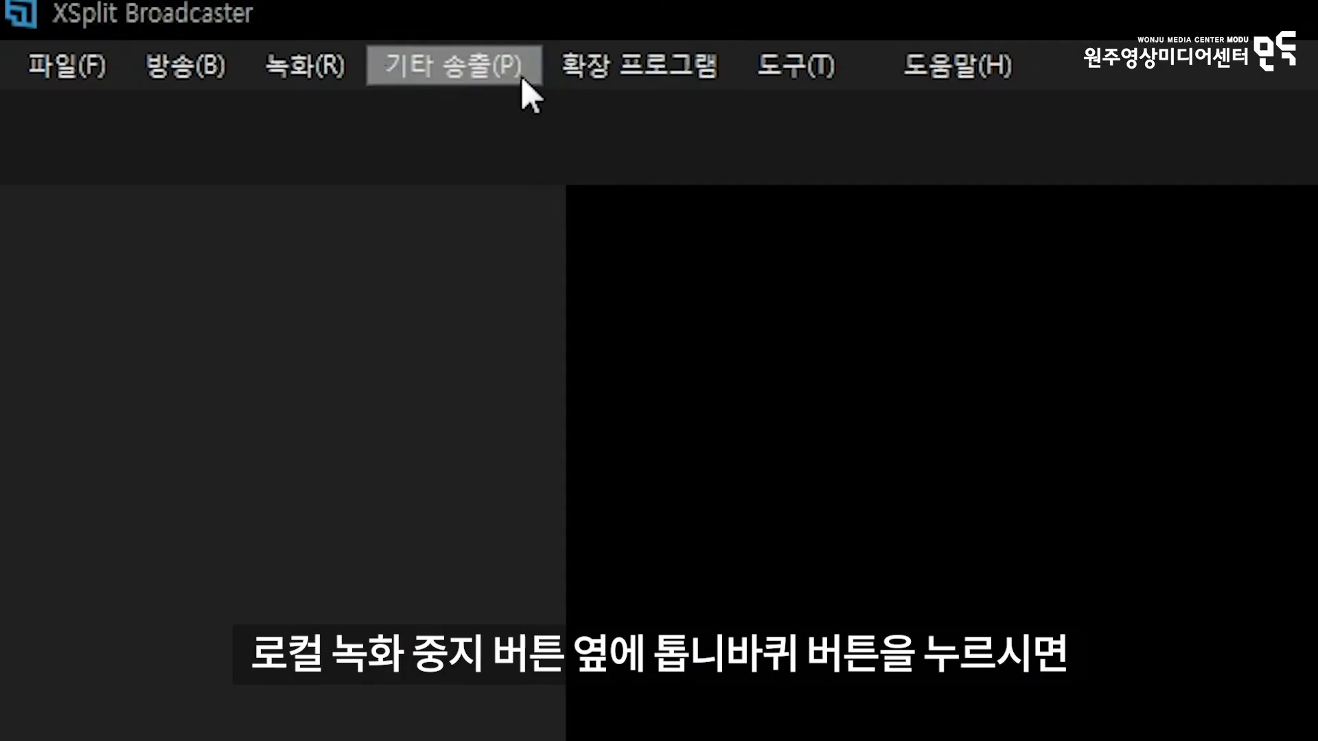
Step: Open the local recording settings for the active scene, review the encoding and file options, and accept them
click(323, 69)
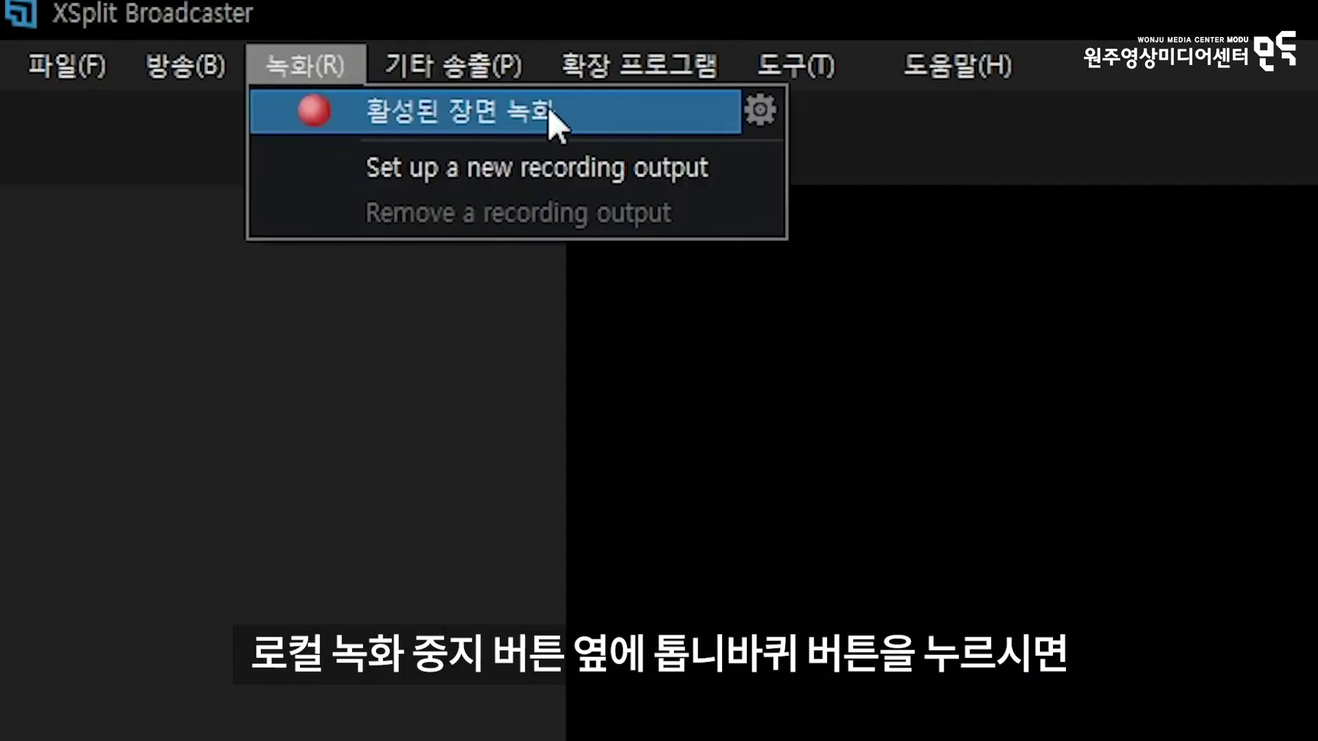
click(762, 113)
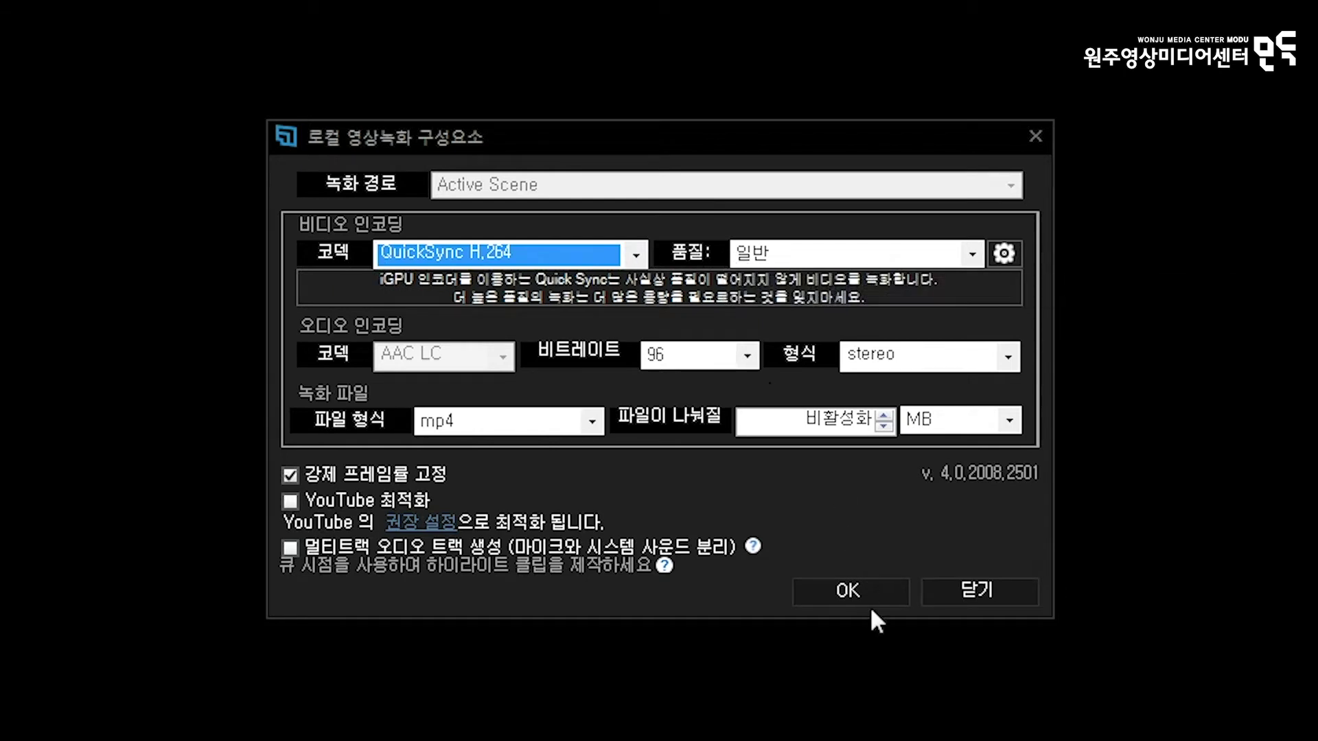
click(859, 585)
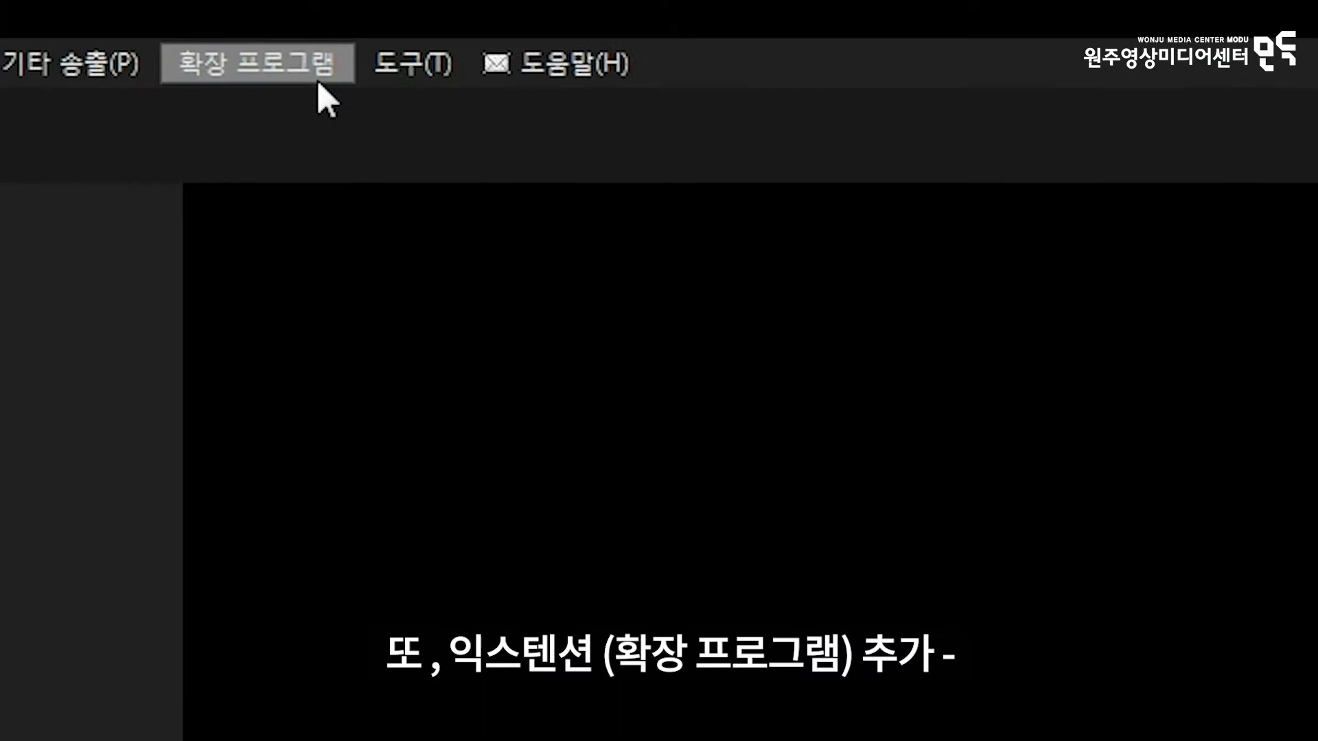
Step: Browse the additional extensions in the Plugin Store and close the store
click(319, 76)
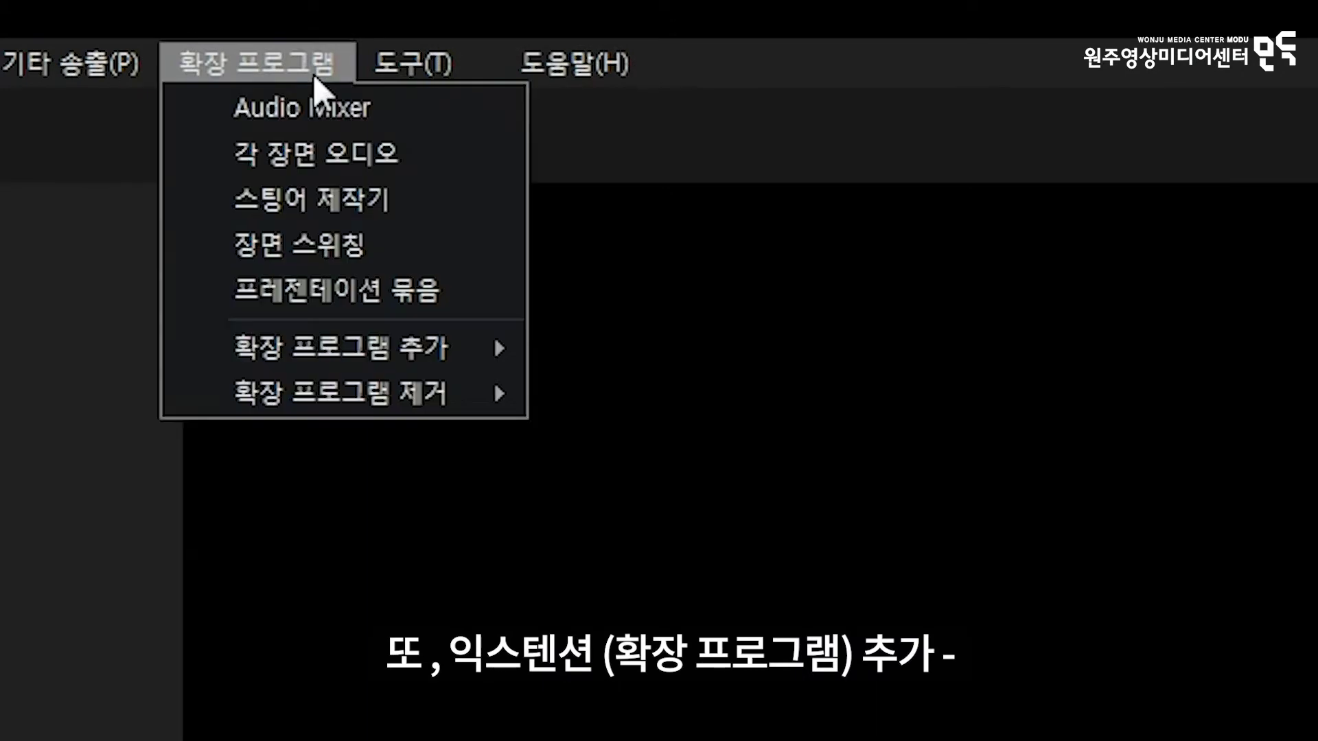
mouse_move(480, 351)
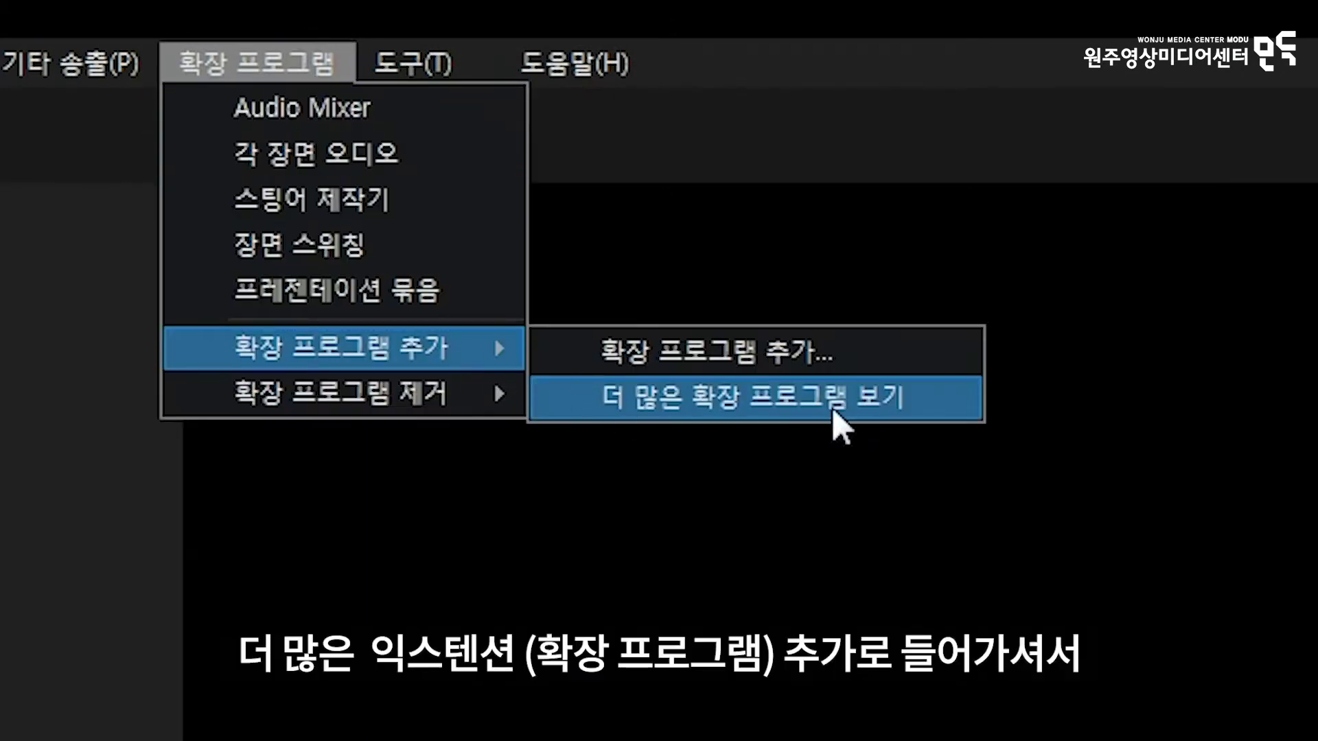
click(835, 421)
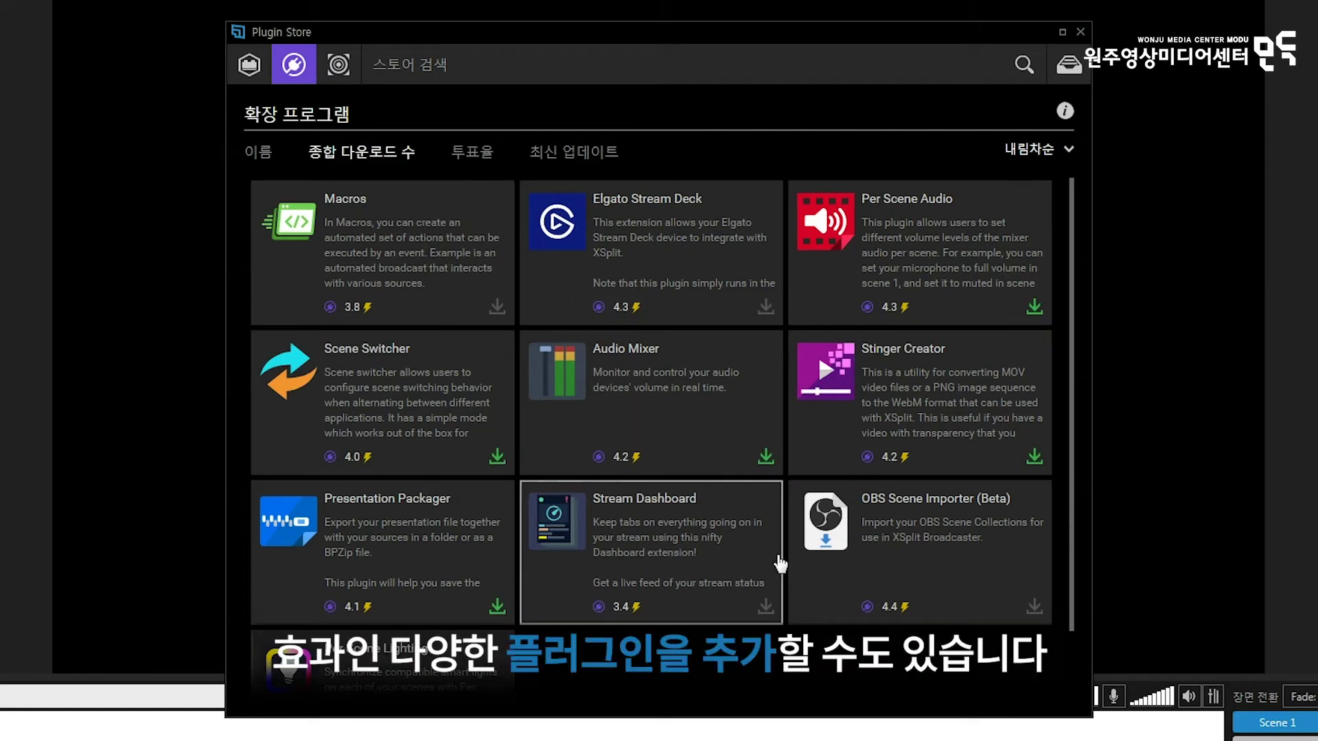
scroll(500, 580, down, 2)
scroll(501, 580, up, 2)
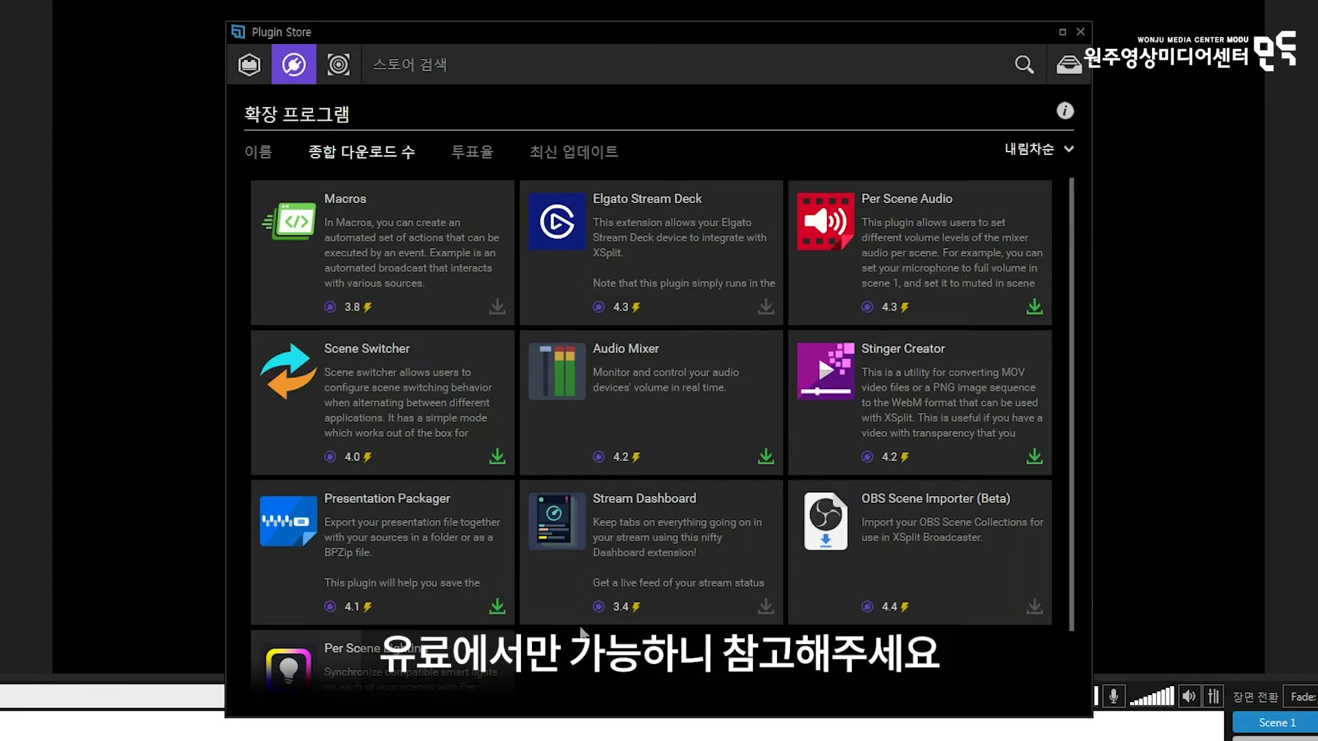
click(1081, 31)
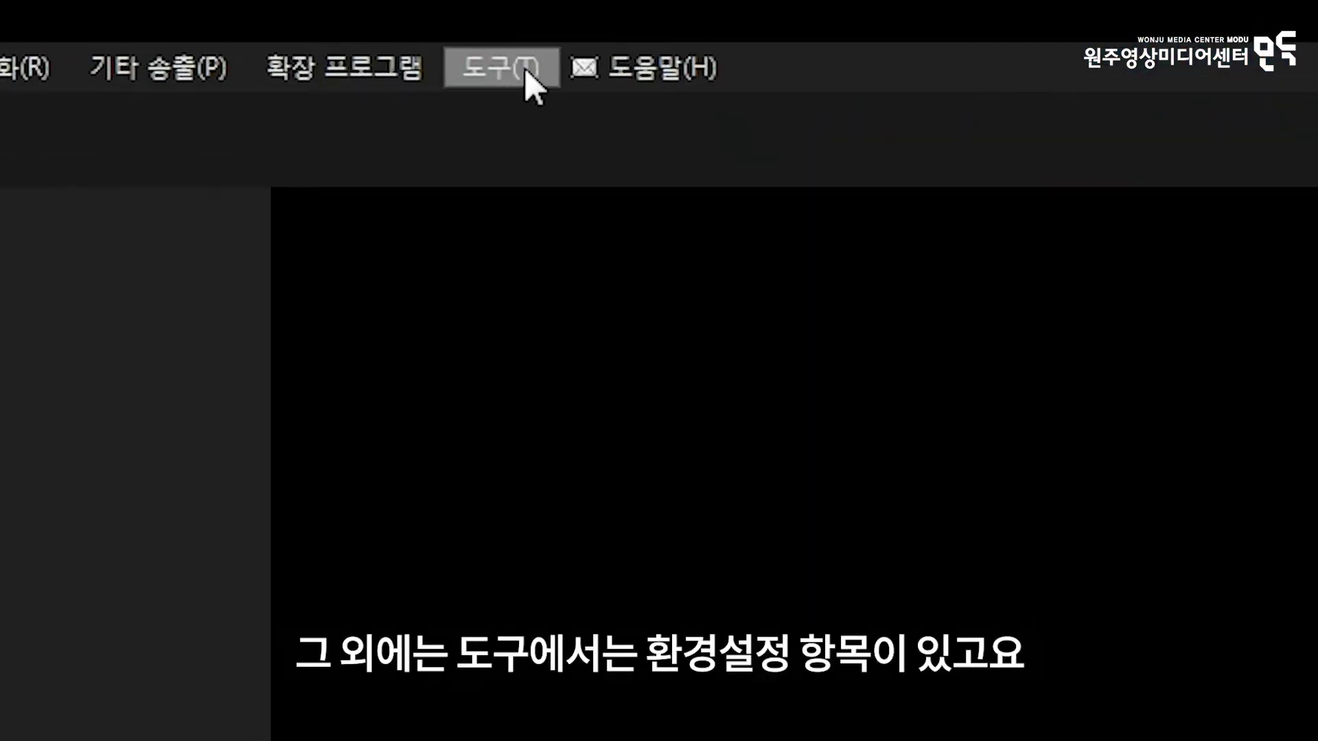
Step: Review the general, audio, hotkey, sharing and advanced pages of the program settings, and close them
click(426, 38)
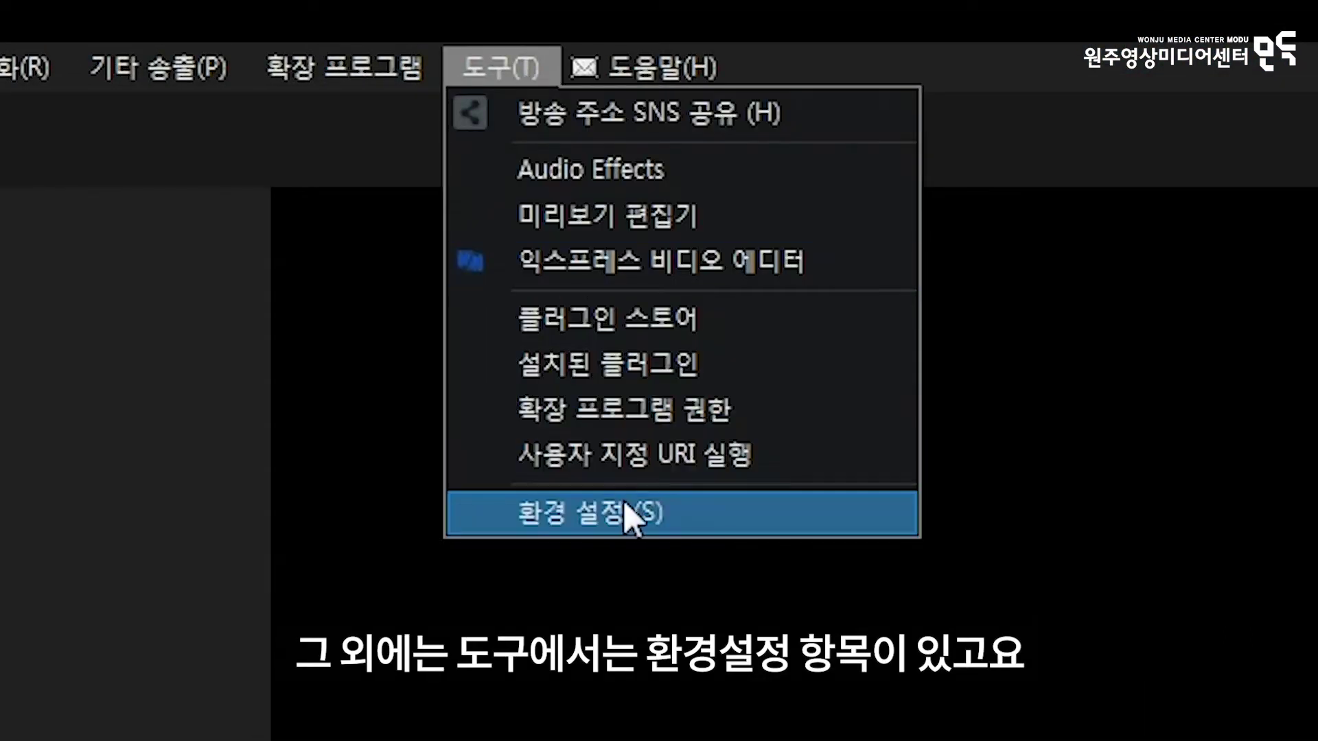
click(626, 509)
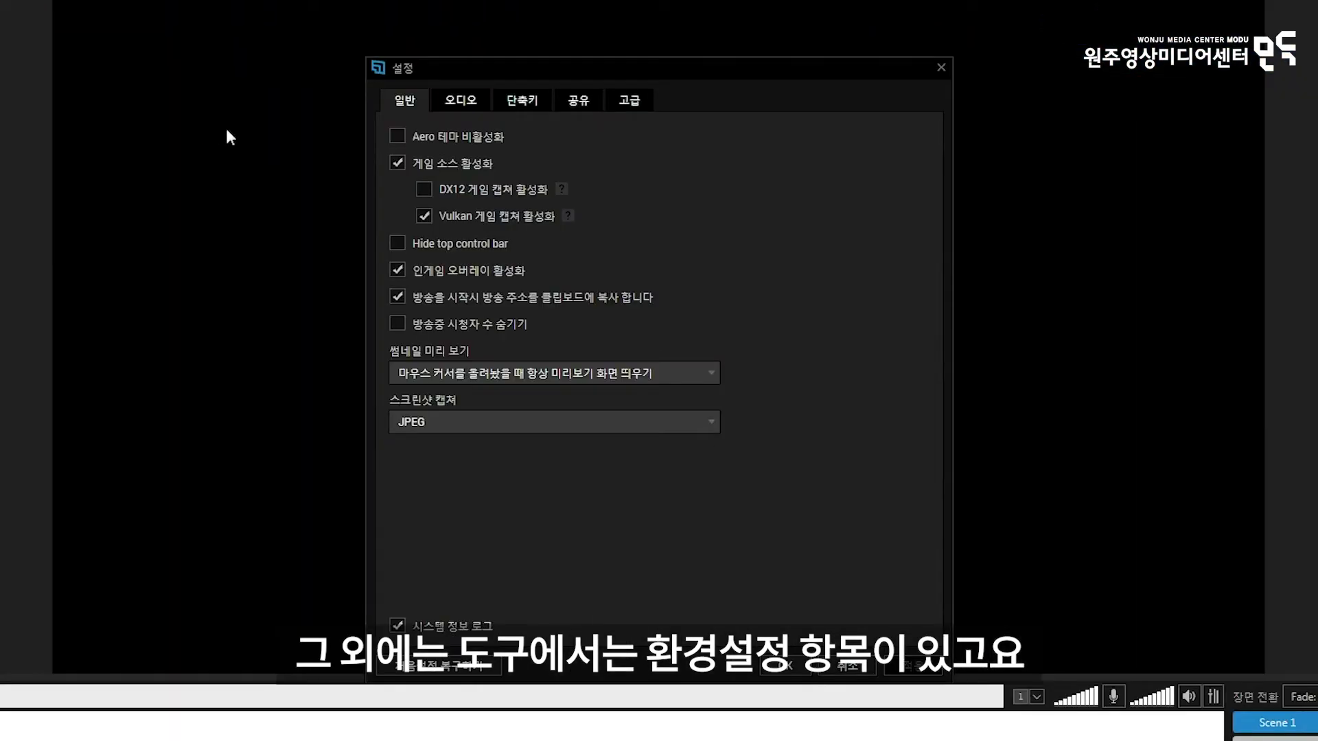
click(460, 104)
click(520, 102)
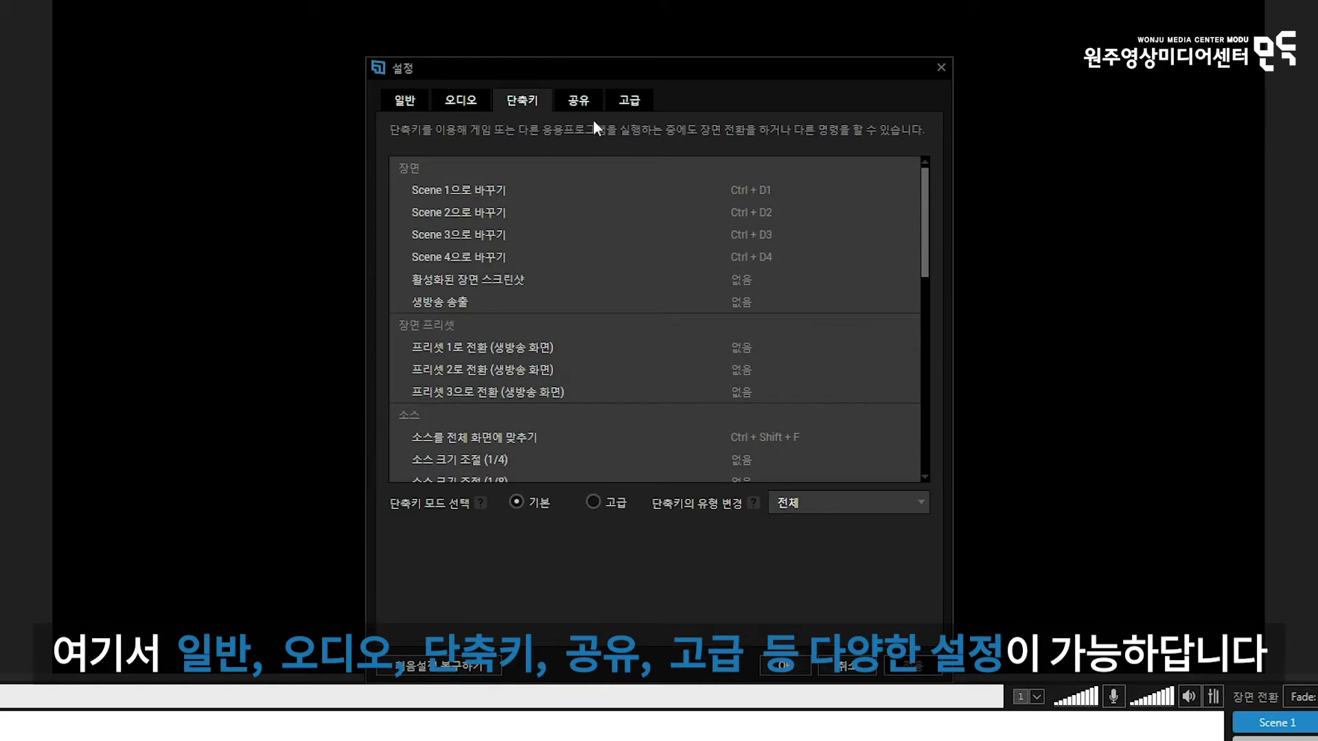
click(592, 106)
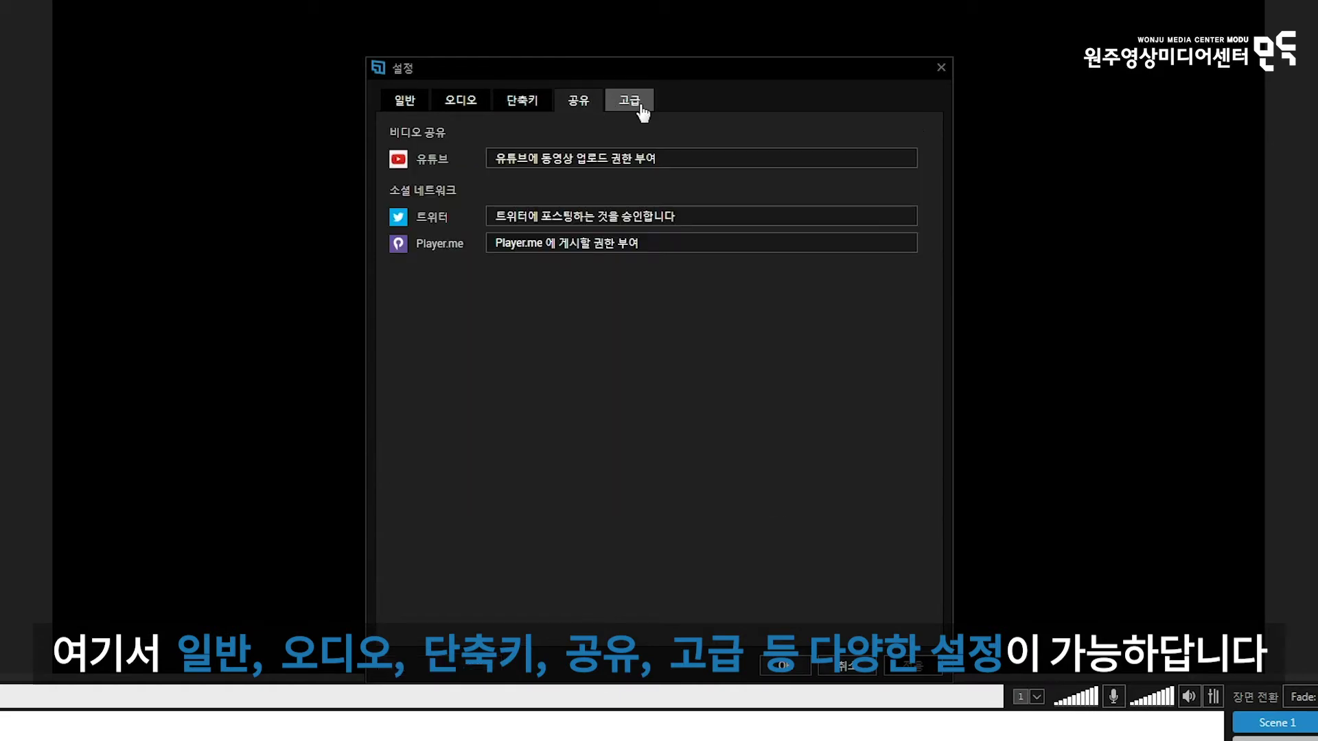
click(642, 110)
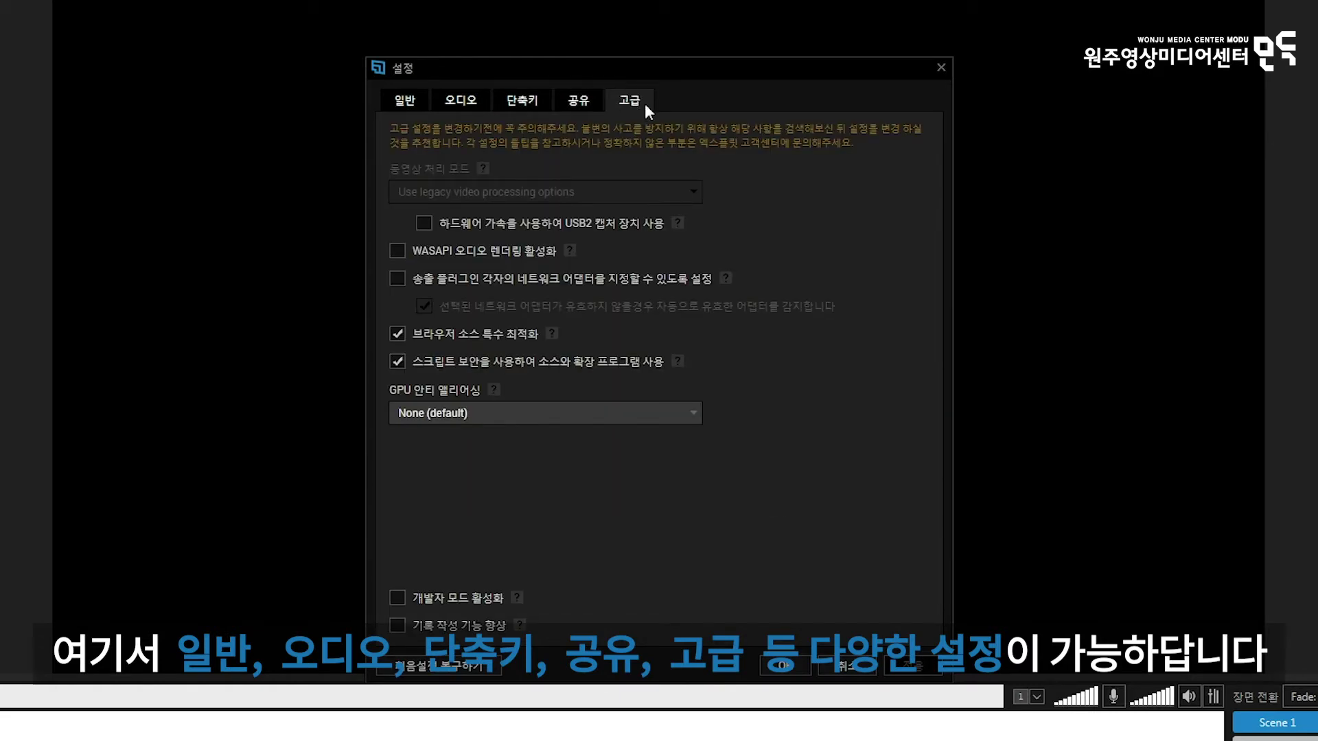
click(939, 68)
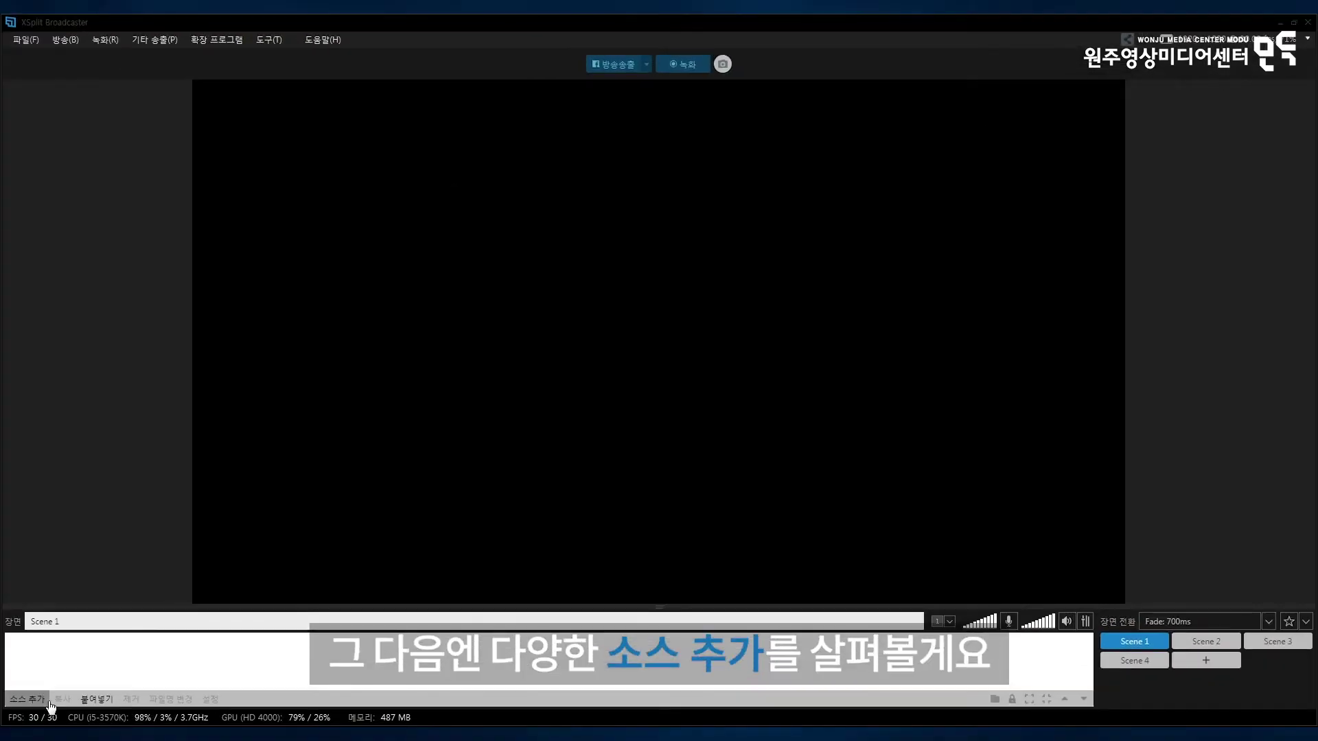
Step: Add a monitor capture of Desktop 2 to Scene 1 and place it near the centre of the preview
click(28, 699)
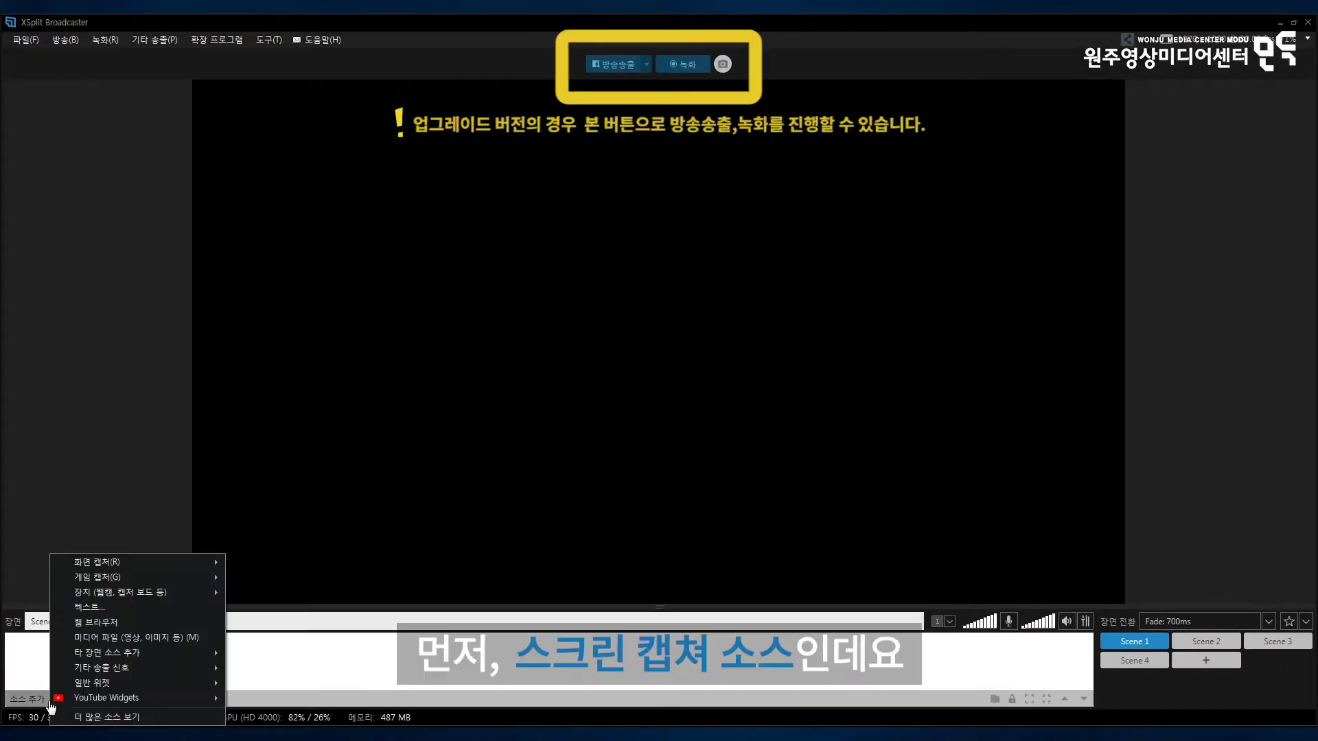
mouse_move(159, 567)
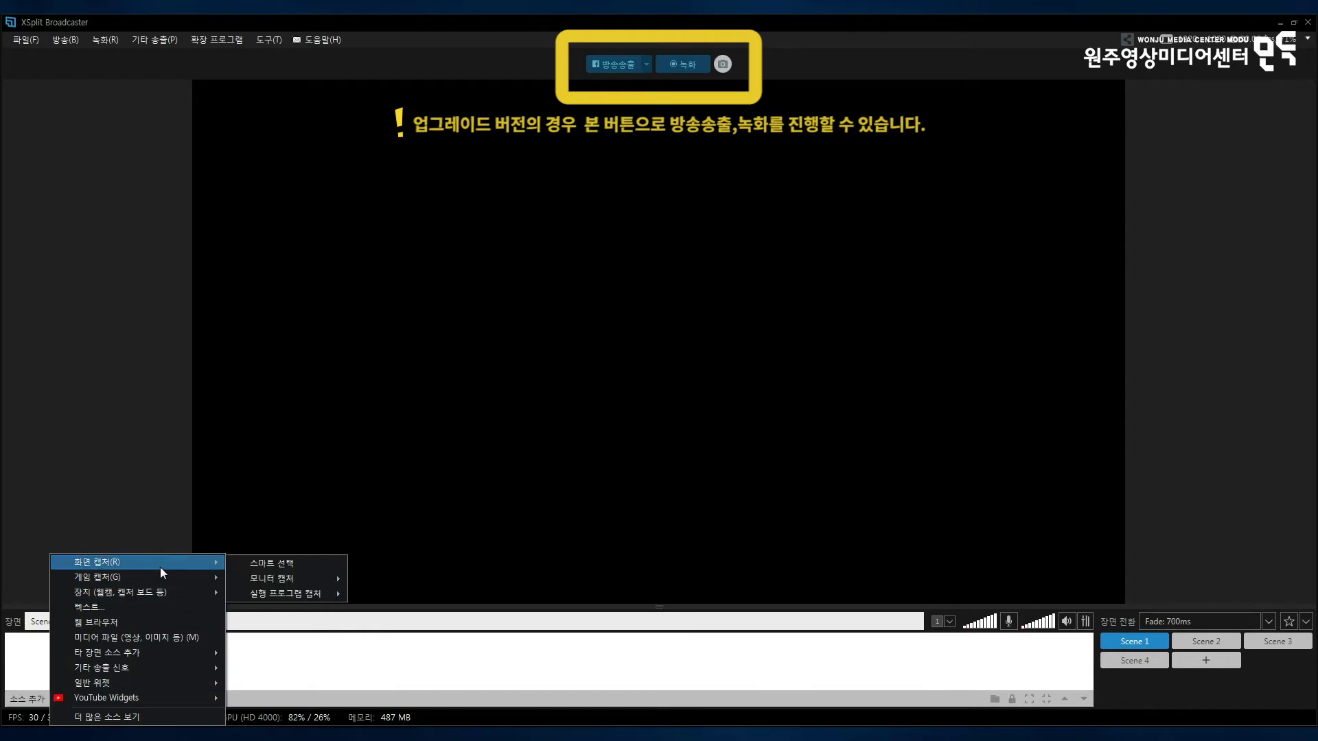
mouse_move(328, 578)
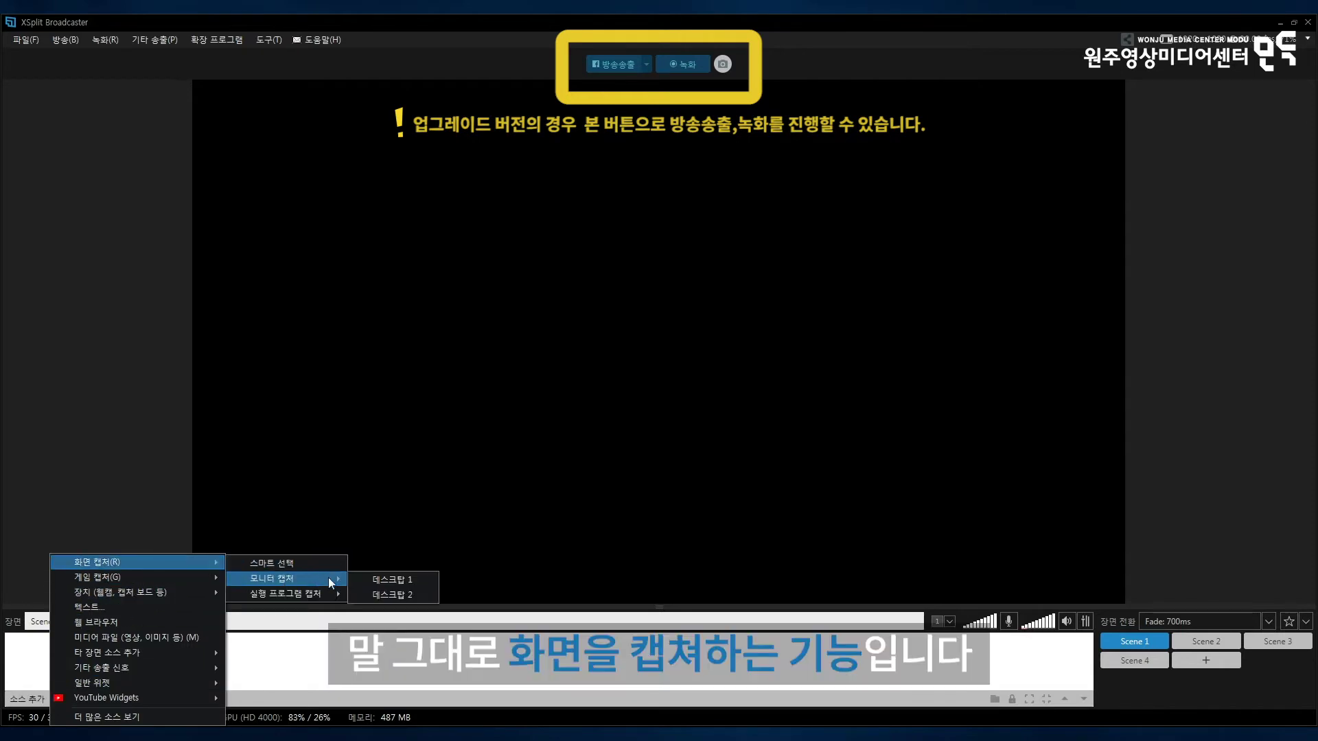
click(389, 596)
drag(867, 534, 647, 424)
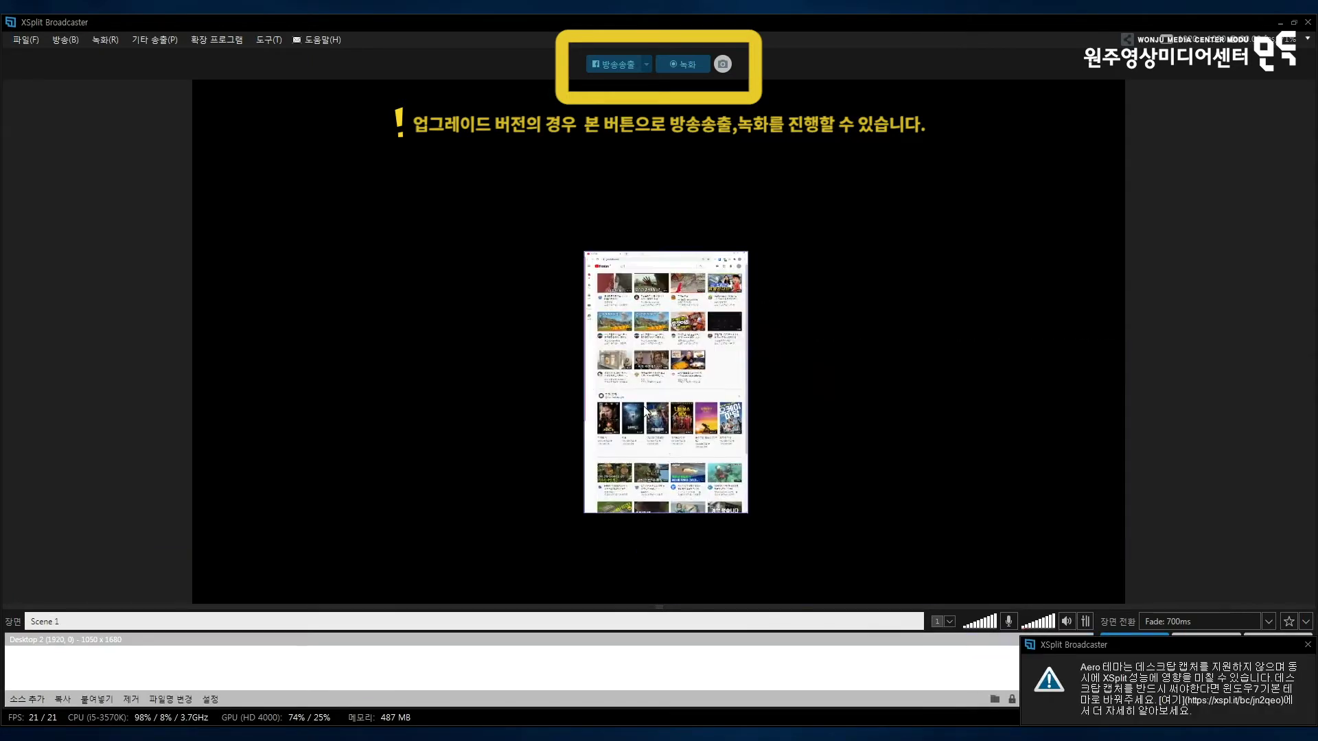
Step: Add a smart-selection screen capture to Scene 1 by marking a wide rectangular region over the preview
click(26, 699)
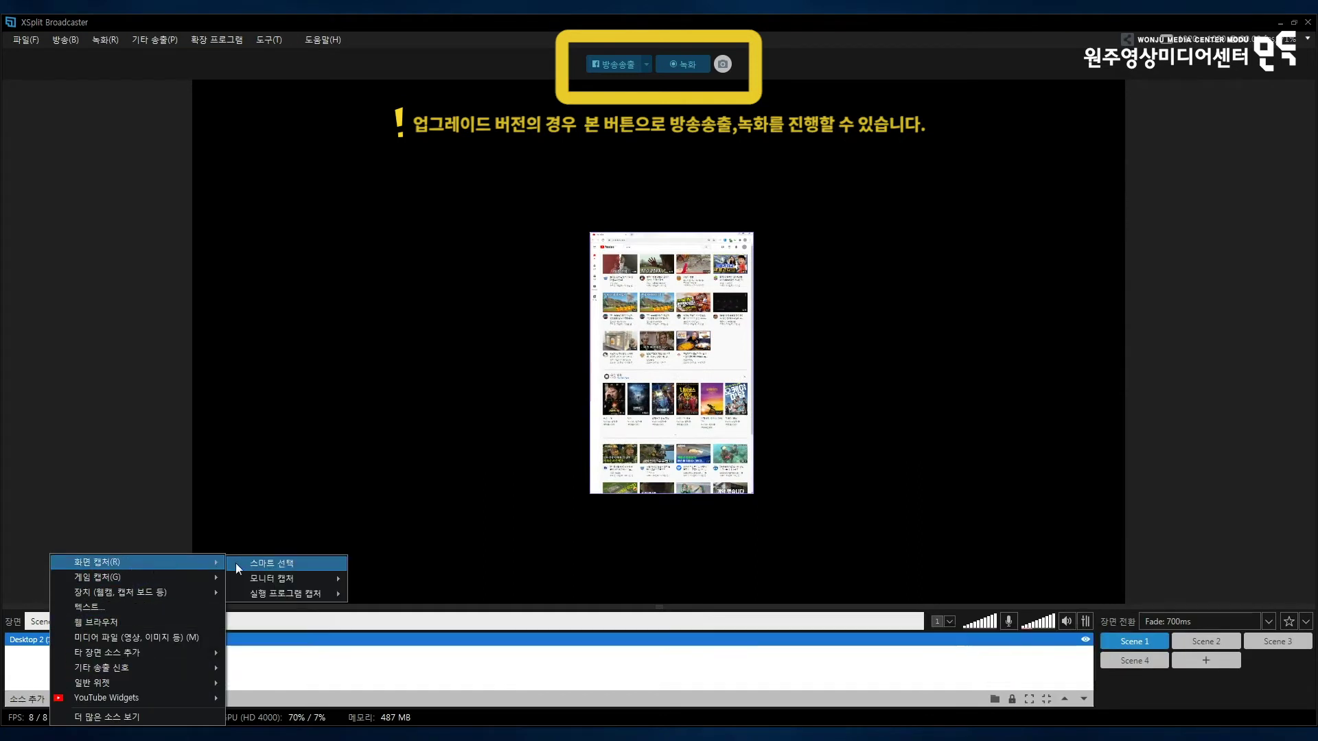
click(249, 566)
drag(316, 212, 764, 460)
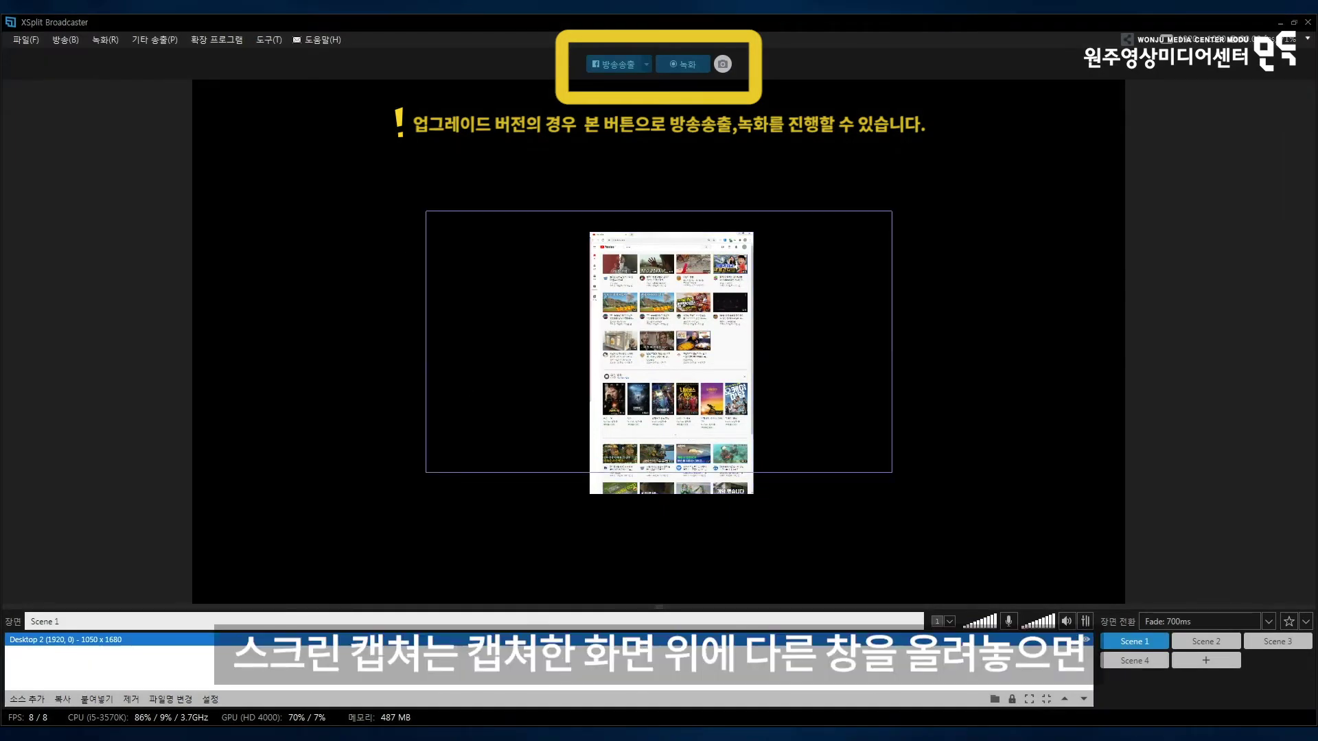
Step: Bring the NAVER browser window over the captured desktop, move it aside, and delete the selected screen capture source from Scene 1
key(alt+Tab)
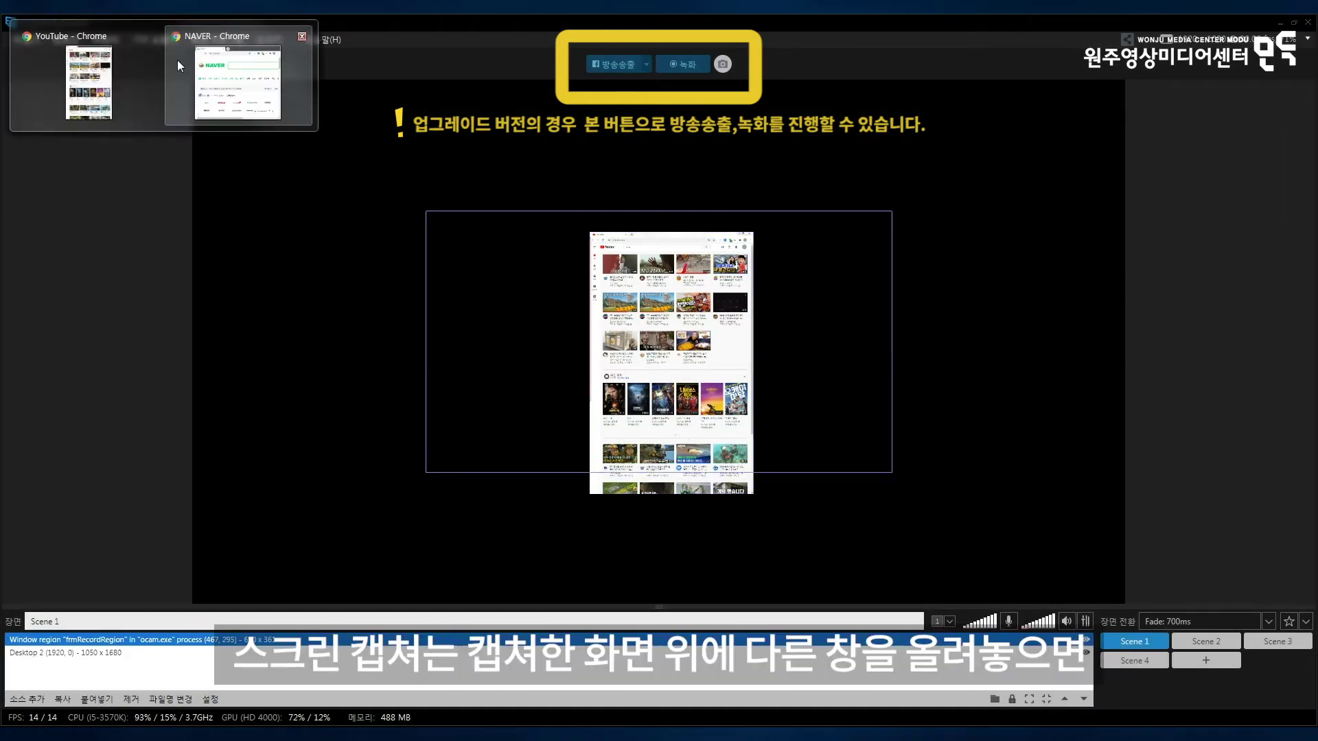
drag(955, 257, 1317, 260)
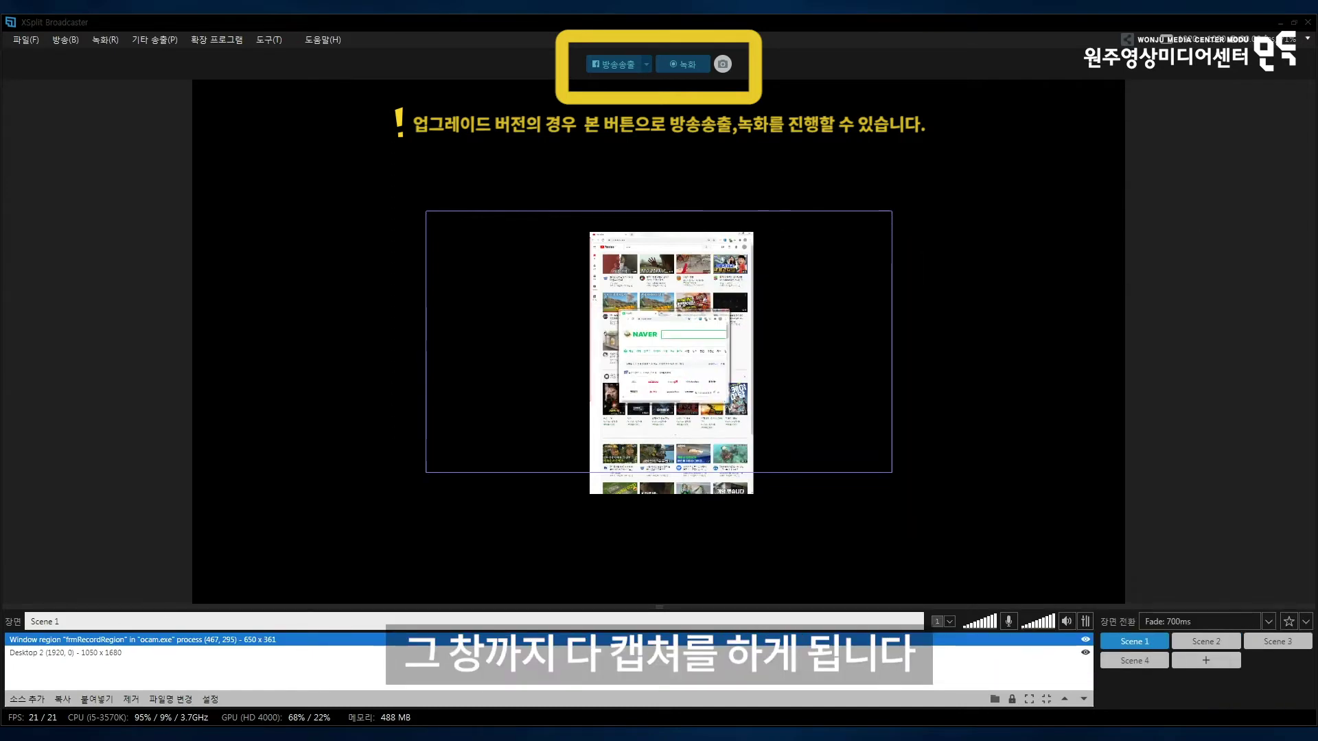
key(Delete)
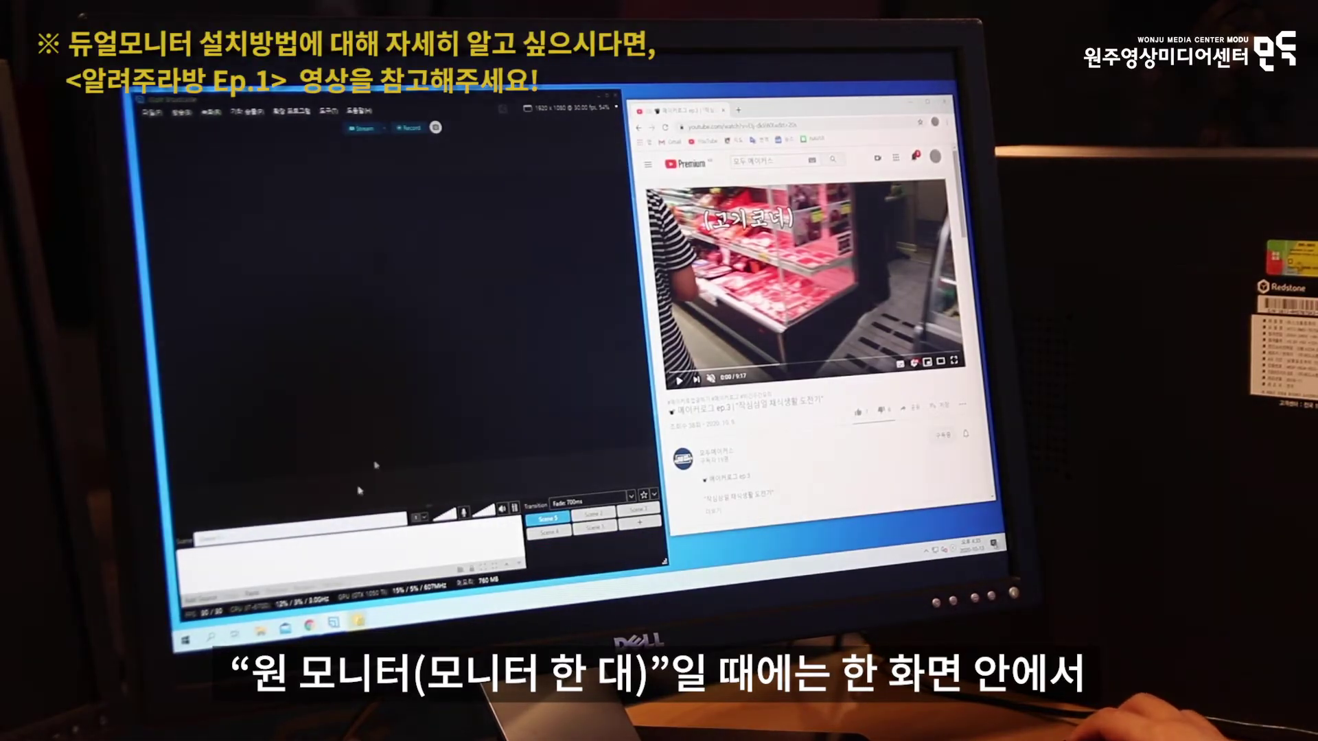
Step: Add a smart-selection screen capture of the YouTube browser window beside the program on the single monitor
click(200, 598)
mouse_move(260, 511)
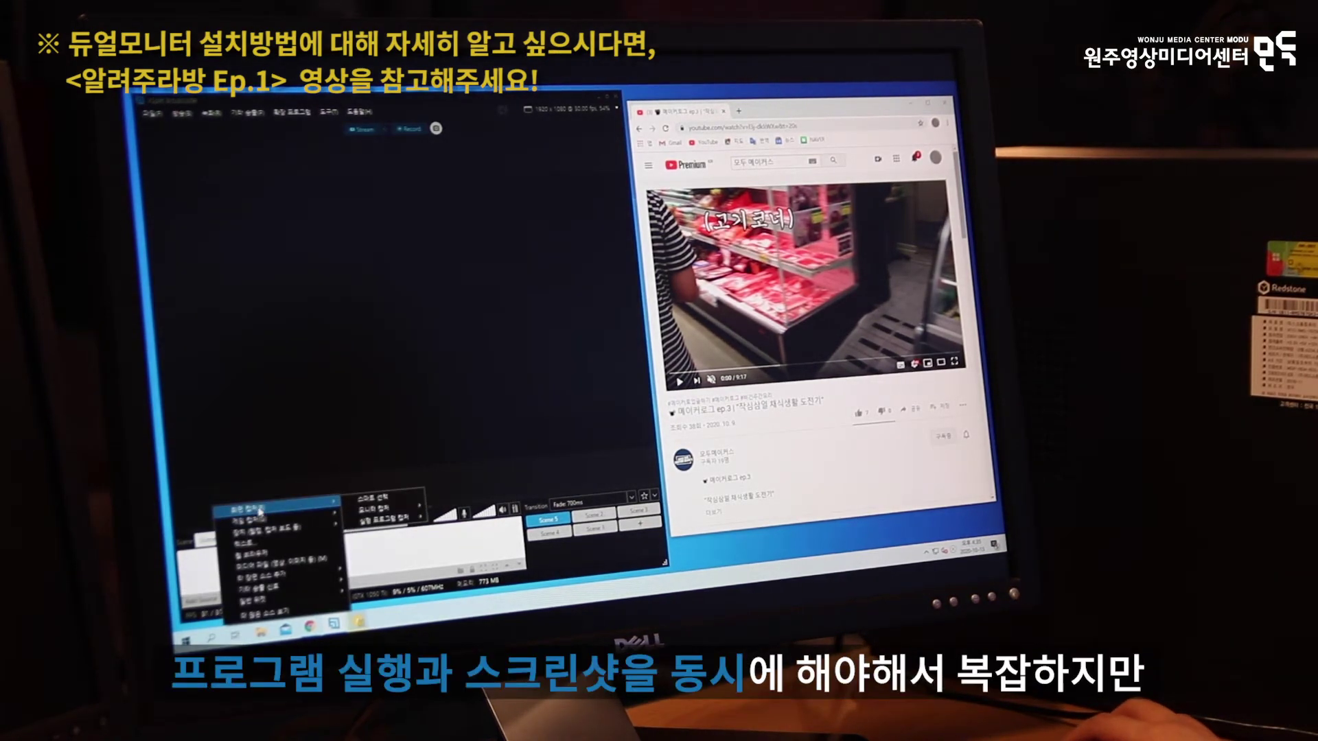
click(373, 497)
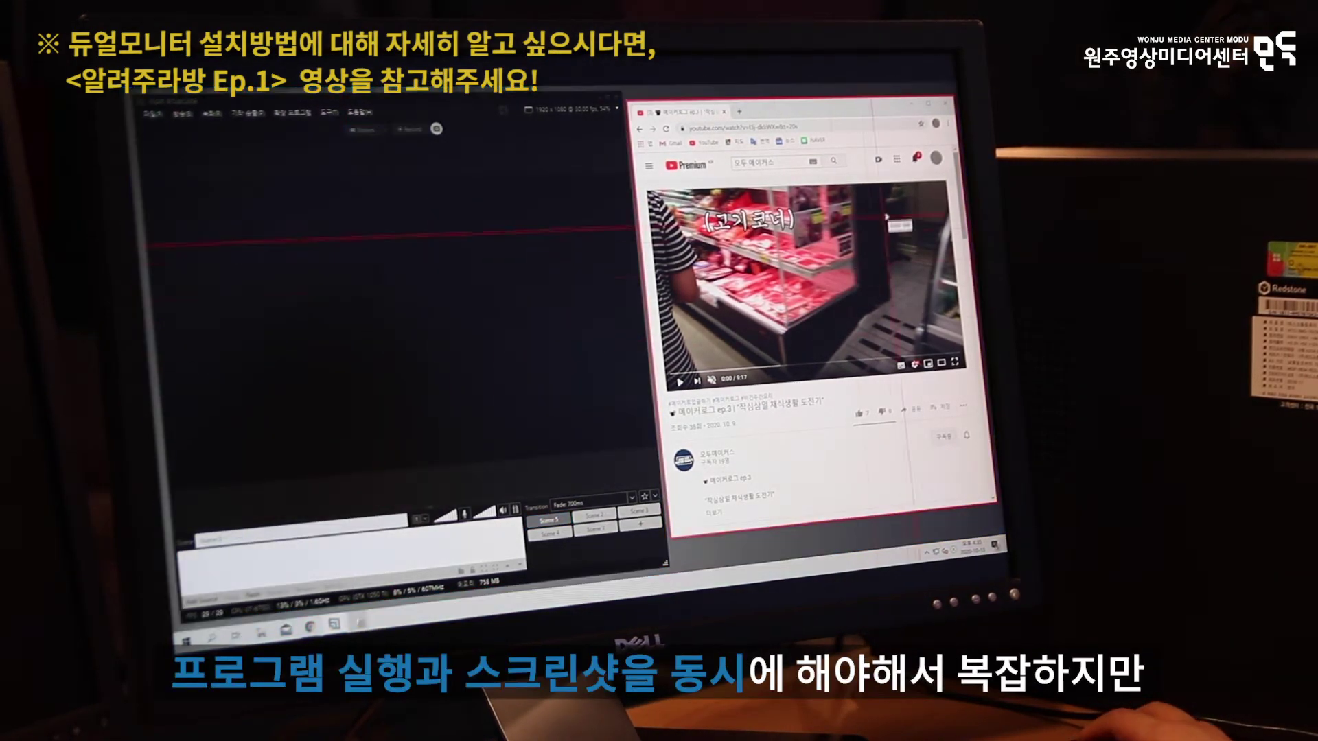
click(854, 205)
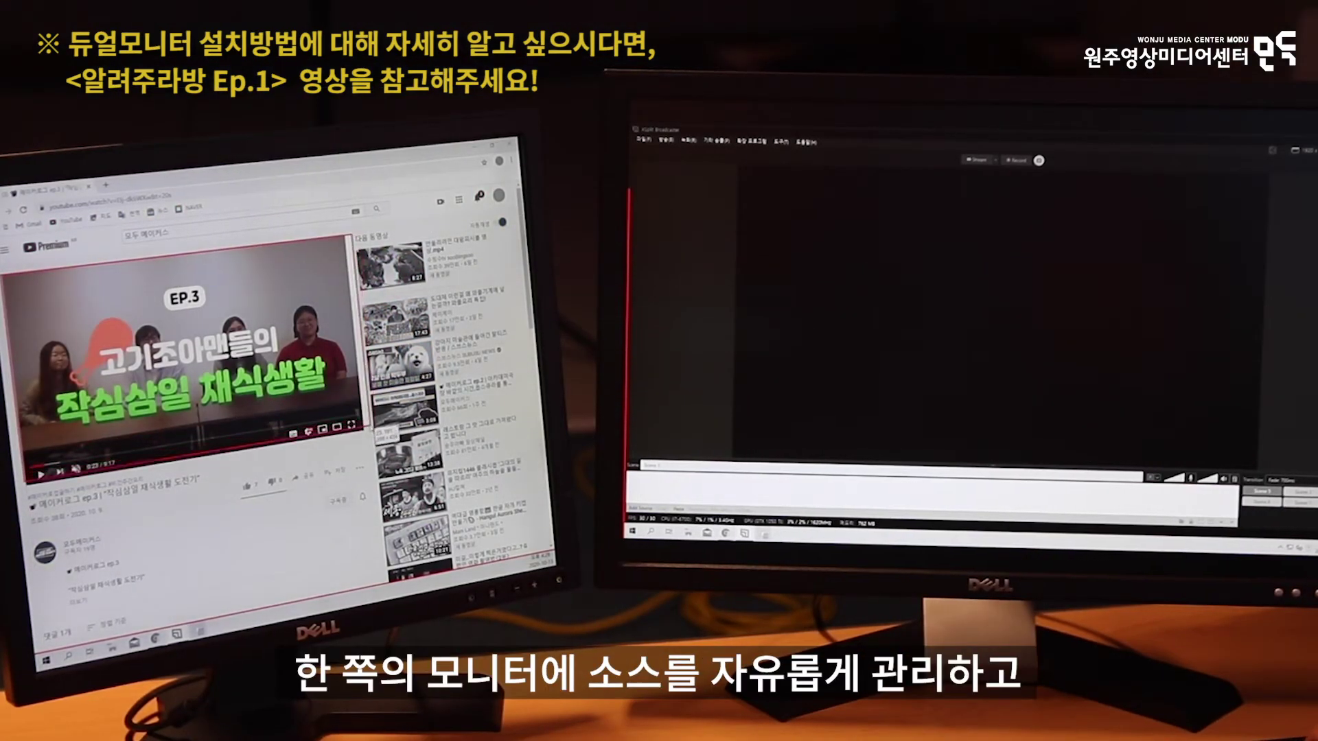
Step: Capture the YouTube video player from the second monitor, enlarge the capture to fill the preview, and play the video
click(185, 357)
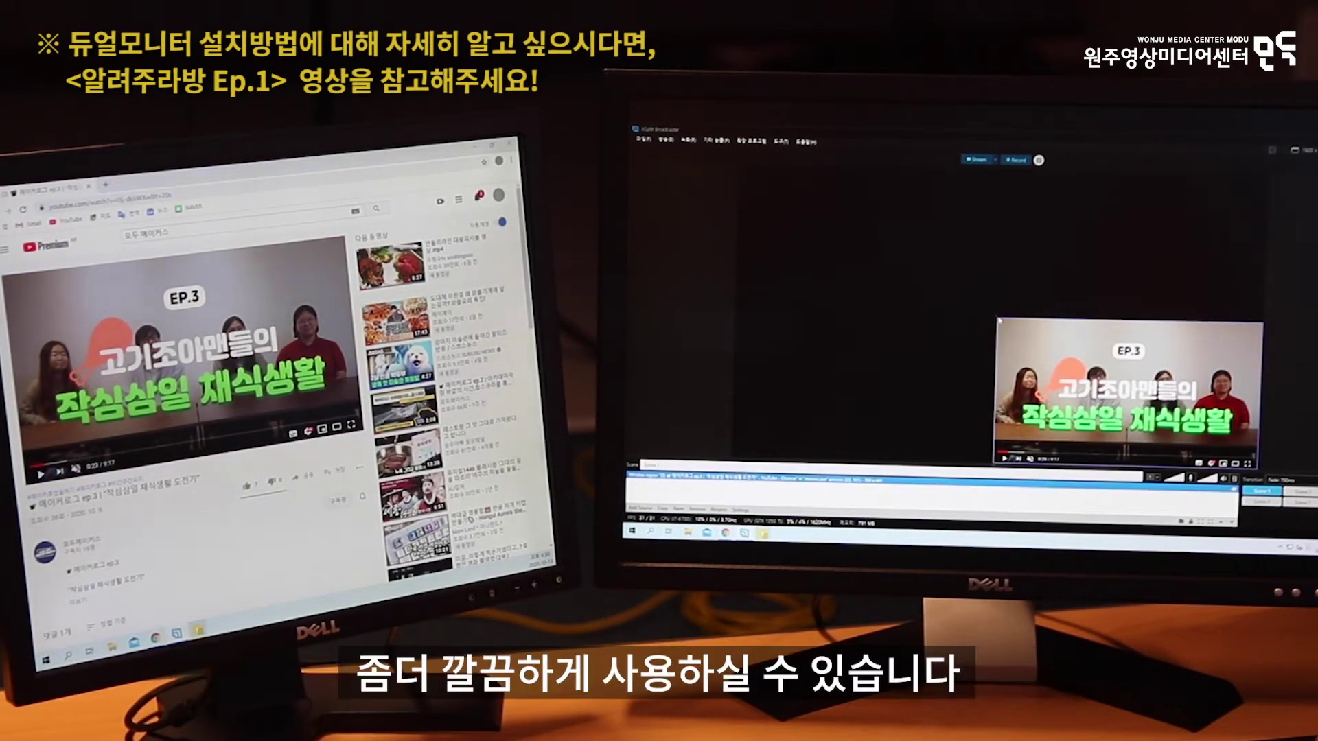
drag(998, 320, 735, 184)
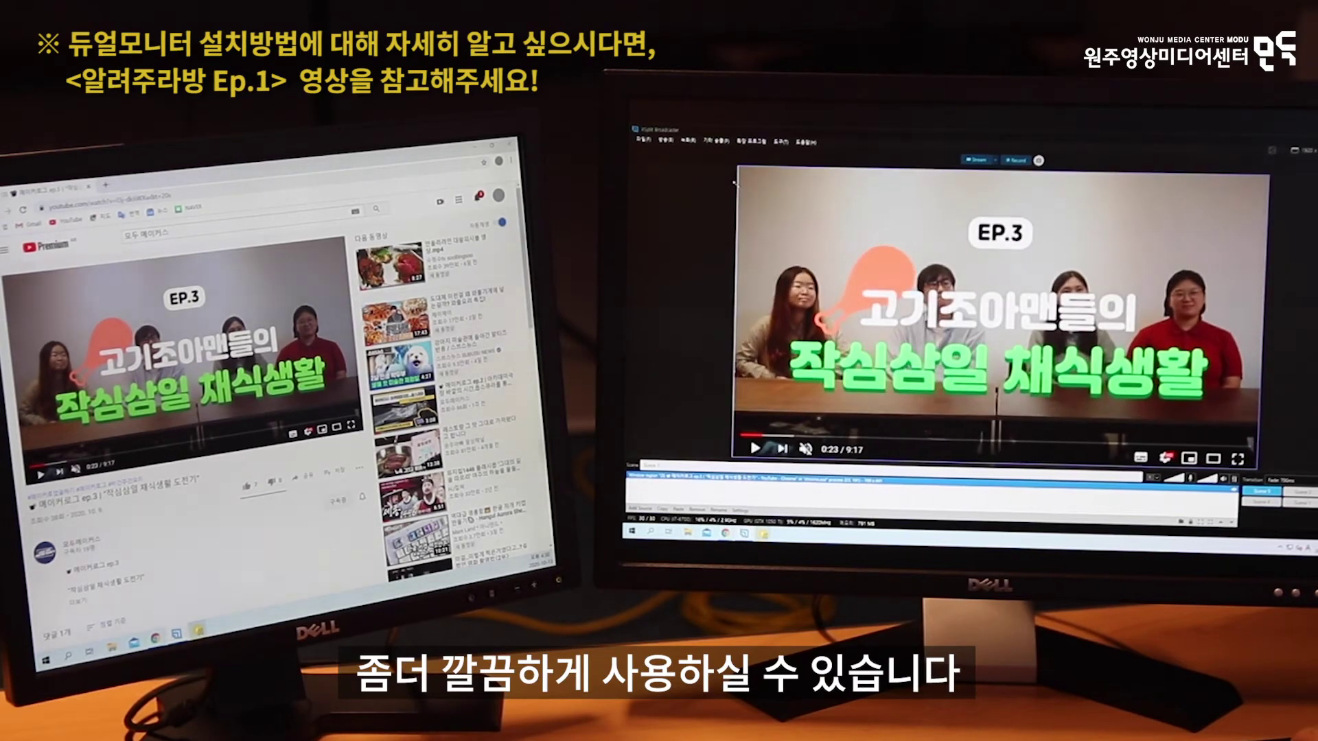
click(41, 474)
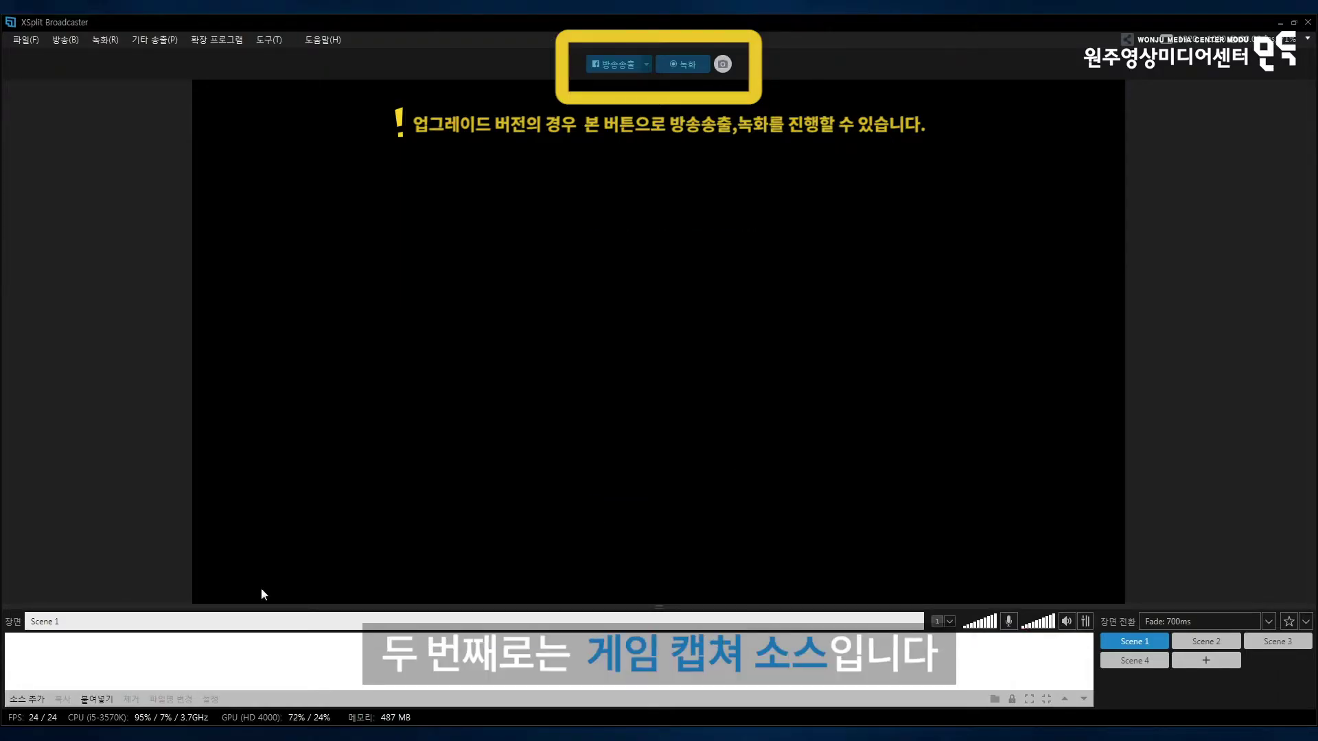
Step: Add a game capture of Crazy Arcade (DX9) to Scene 1 and close the notice board shown in the game
click(29, 699)
mouse_move(179, 579)
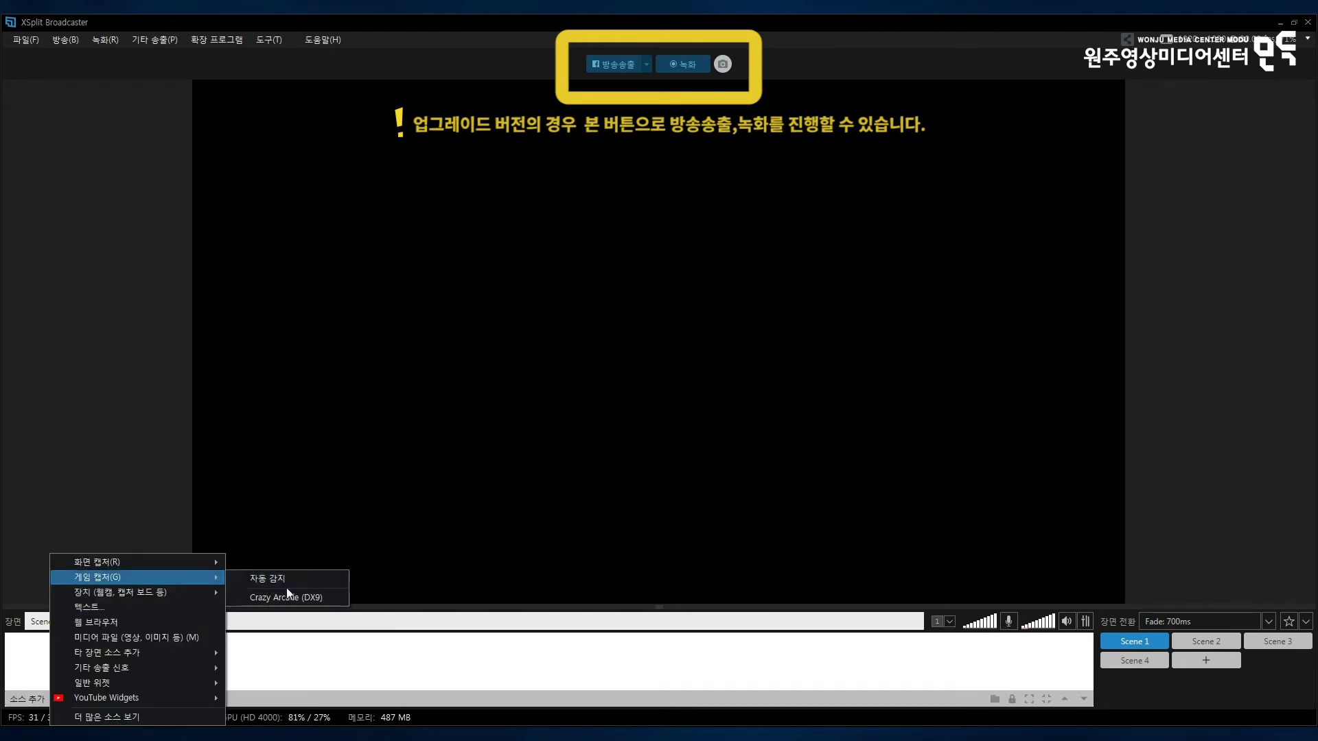
click(307, 599)
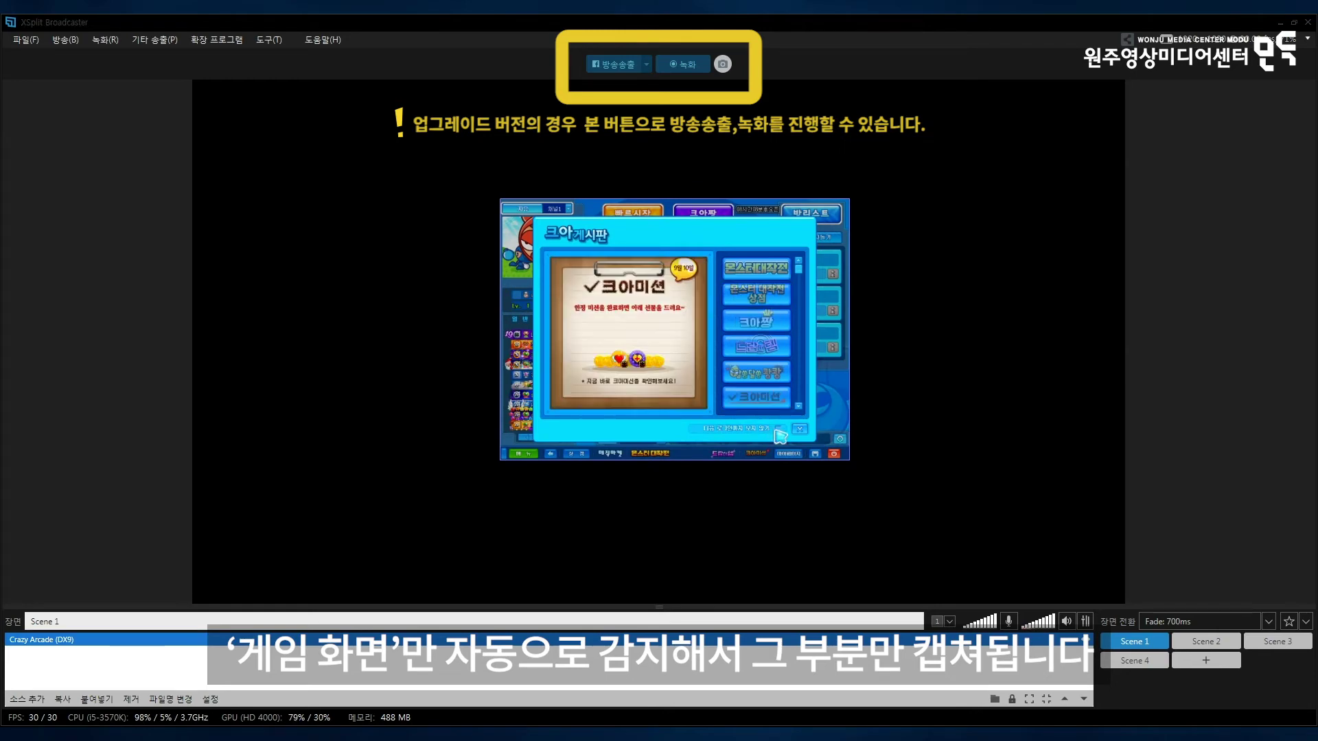
click(798, 429)
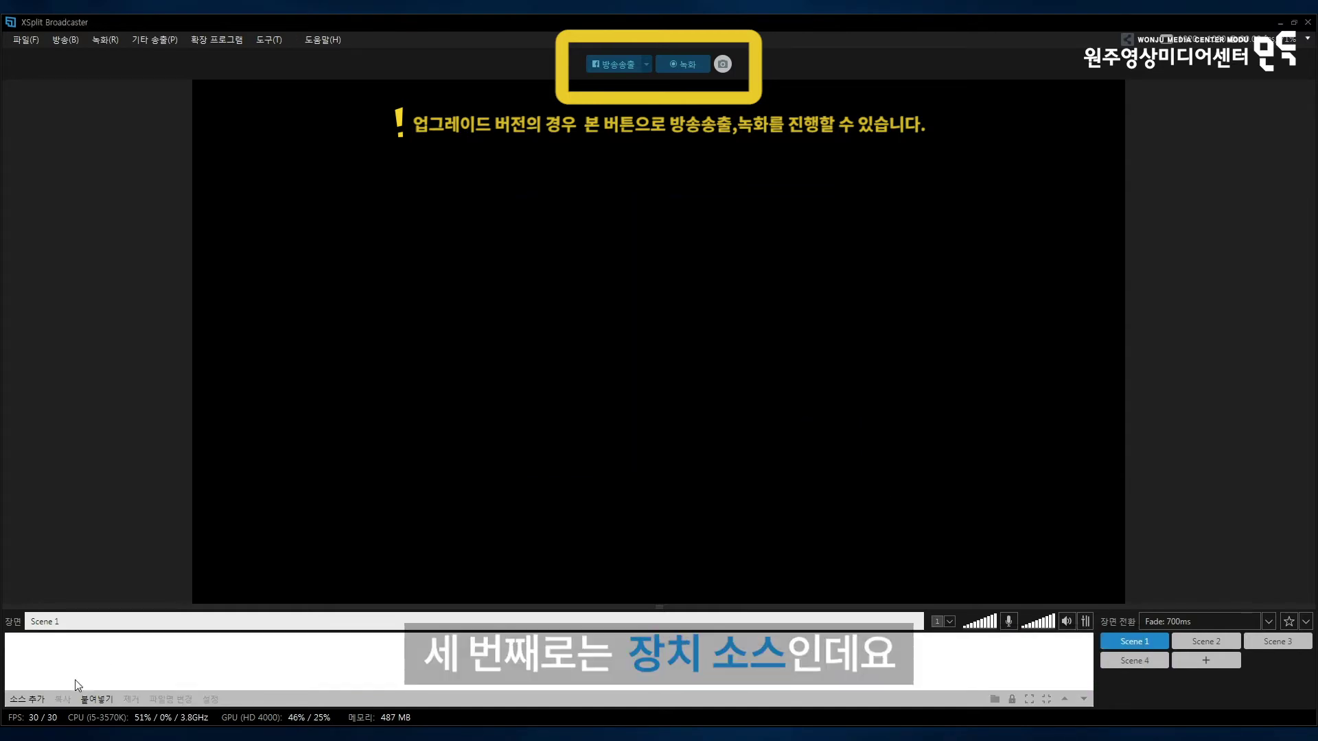
Step: Add the SuperCast U6T HDMI WebCam to Scene 1 as a video device source
click(50, 694)
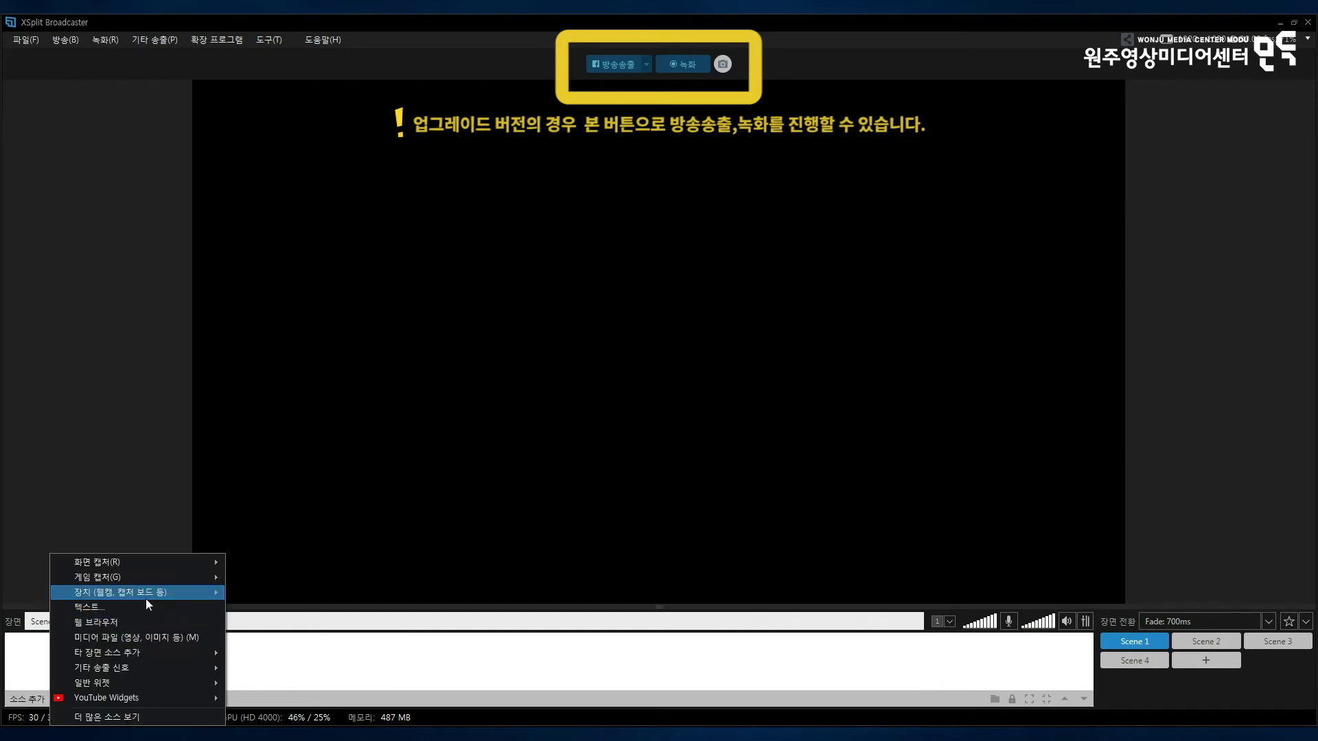
mouse_move(151, 596)
mouse_move(273, 593)
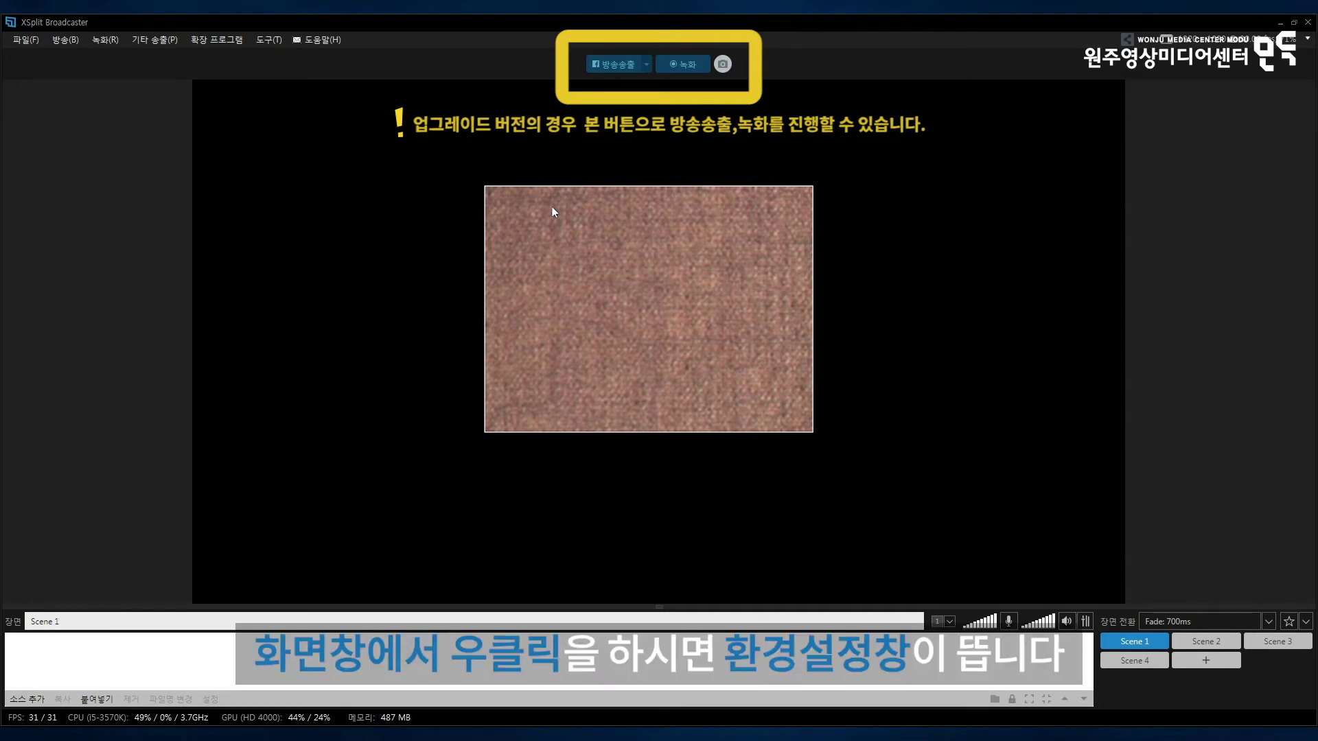
Step: Set the webcam source's video output size to 1920 x 1080, apply it, and close the source settings
right_click(552, 207)
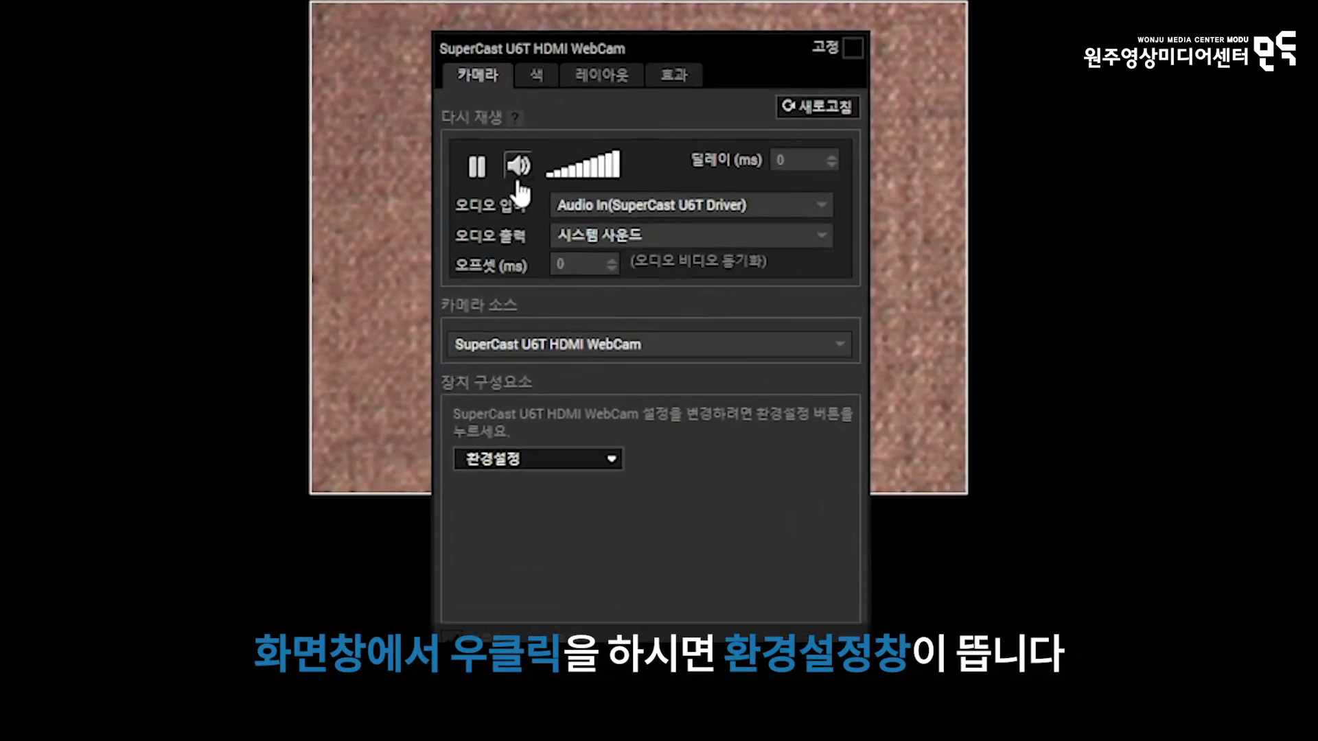
click(573, 460)
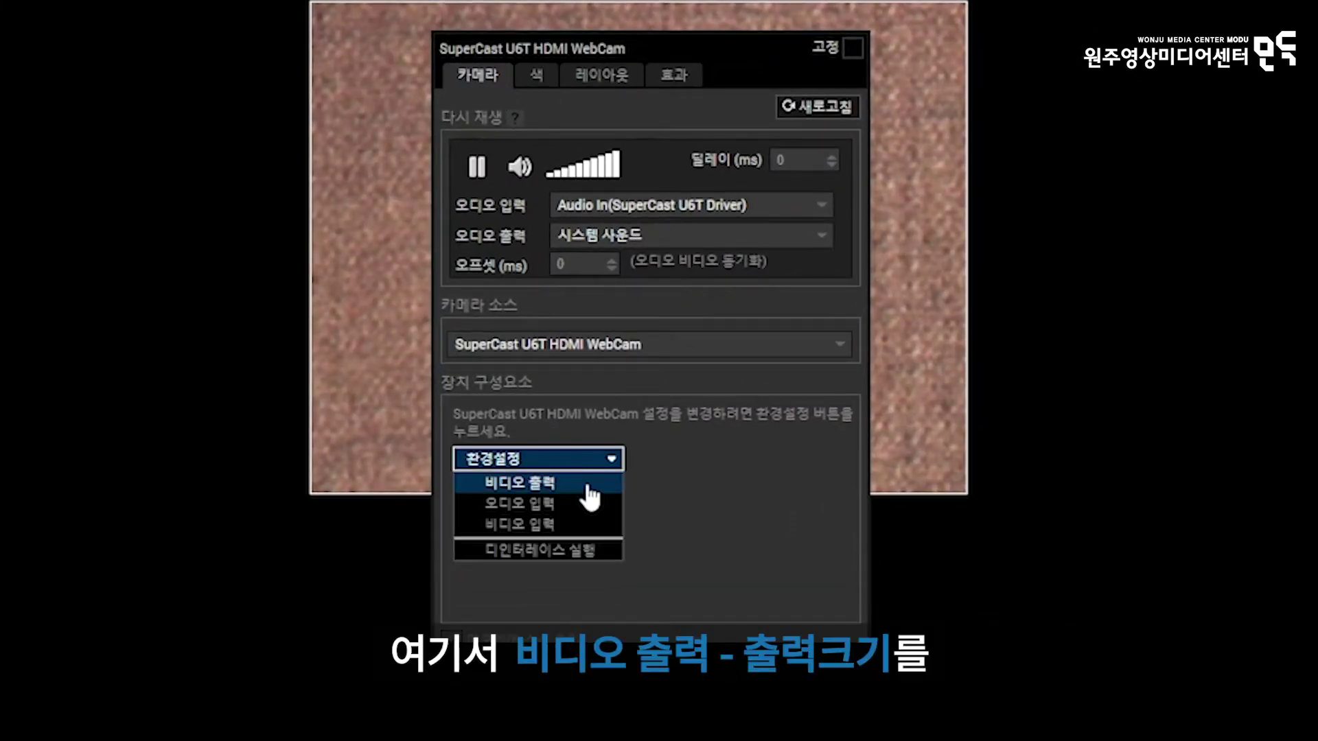
click(589, 496)
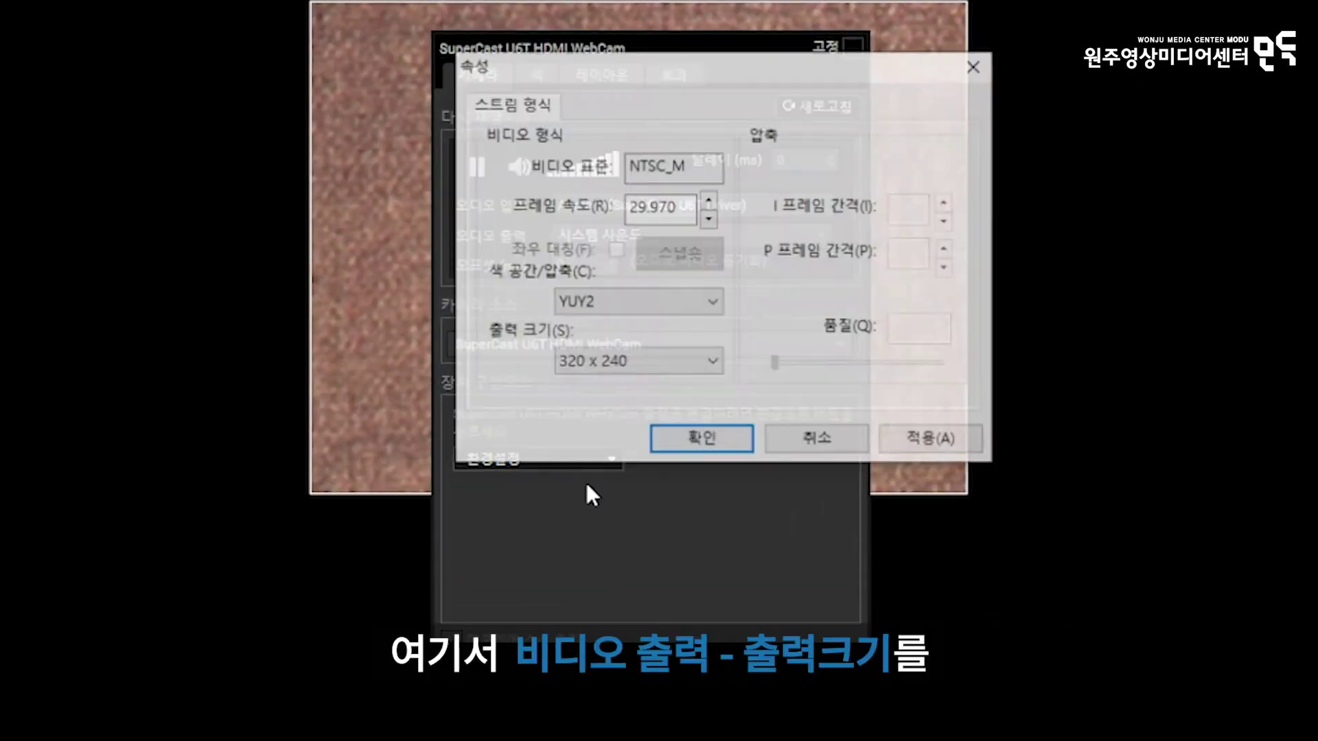
click(622, 371)
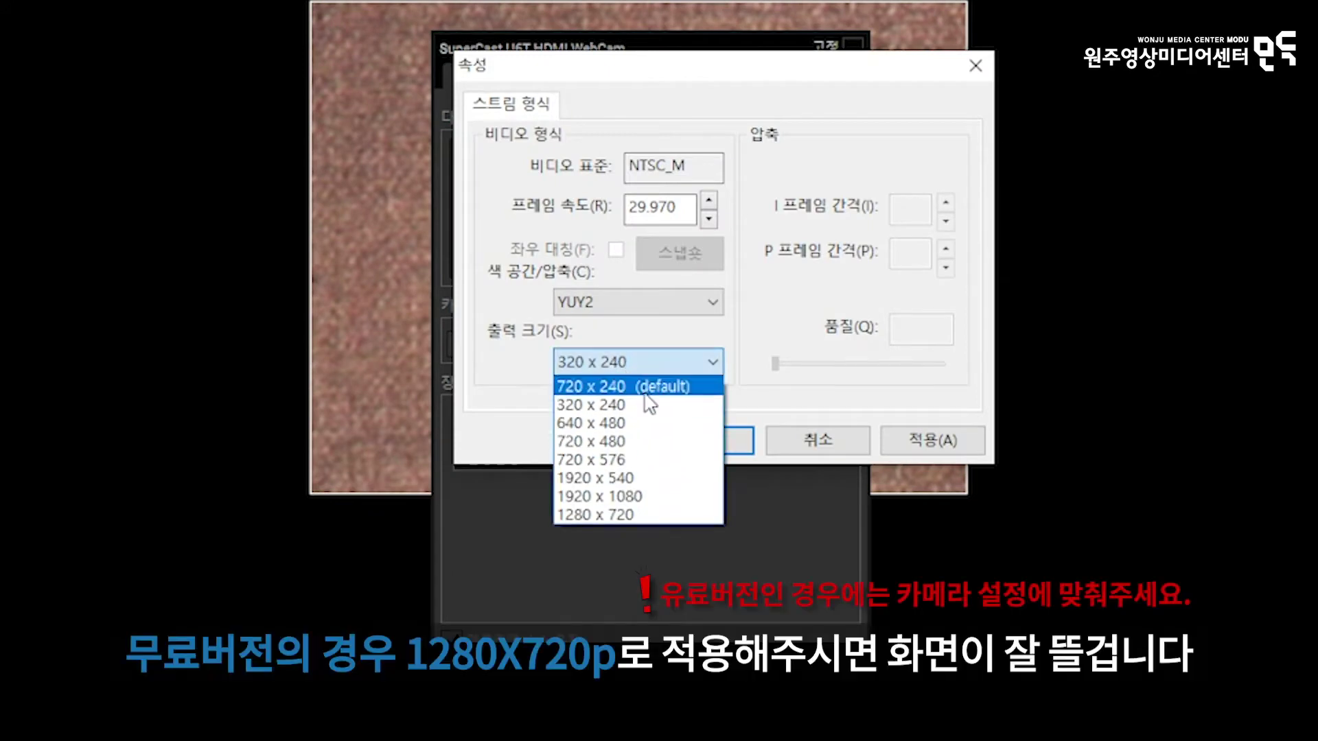
click(649, 496)
click(945, 446)
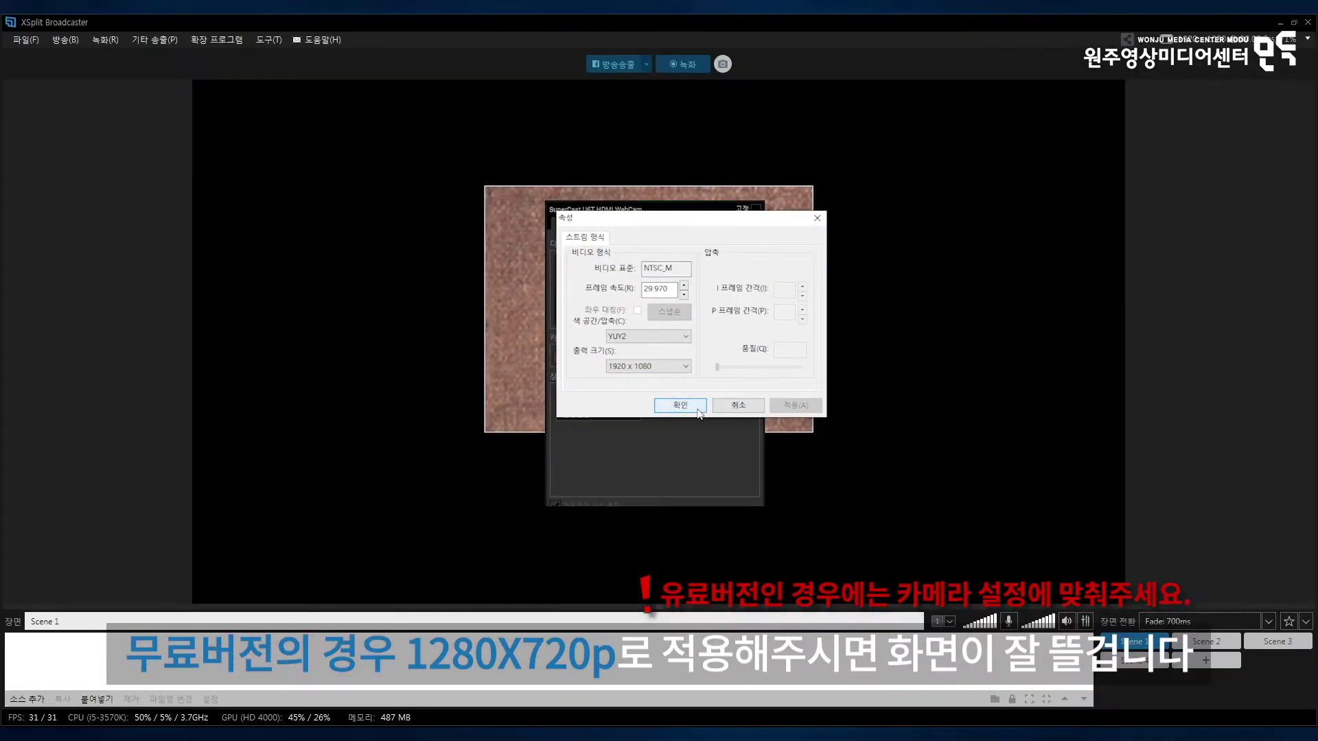
click(697, 432)
click(809, 211)
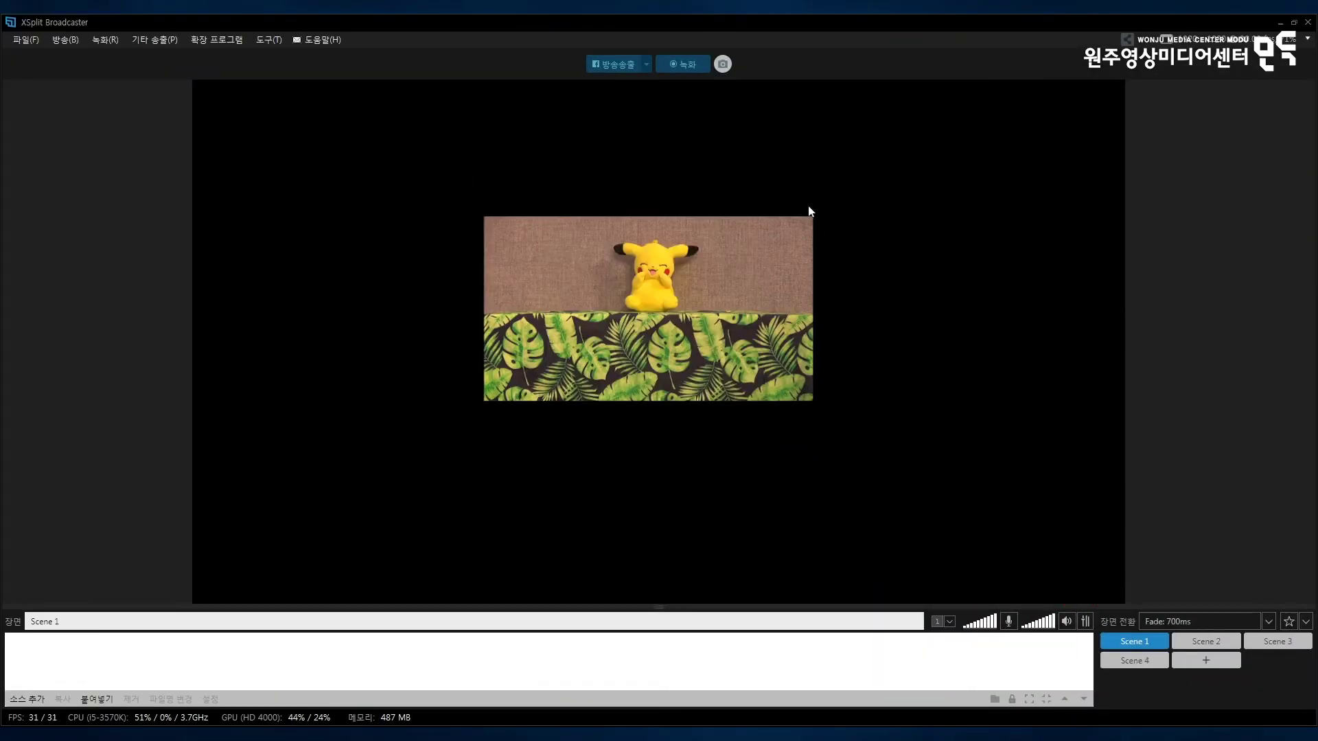
Step: Add a text source to Scene 1 with the content "원주영상미디어센터 인턴"
click(27, 699)
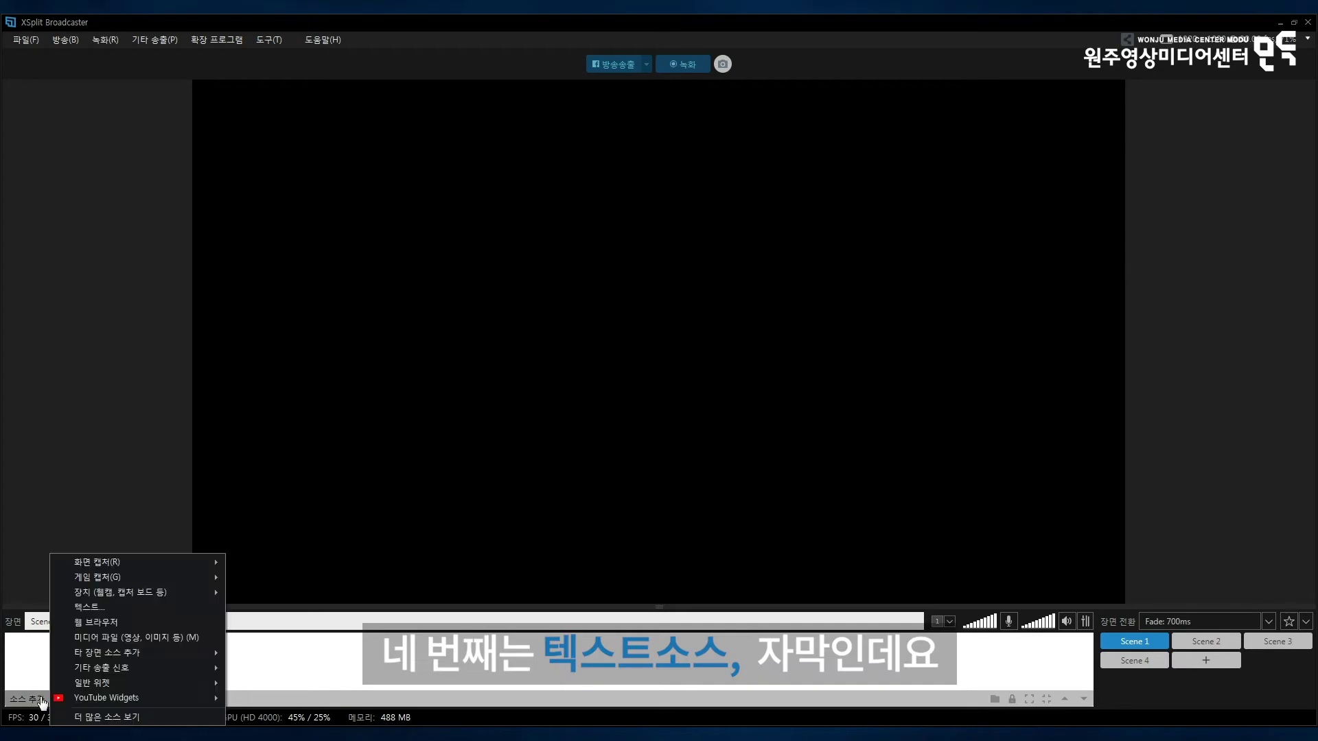
click(105, 608)
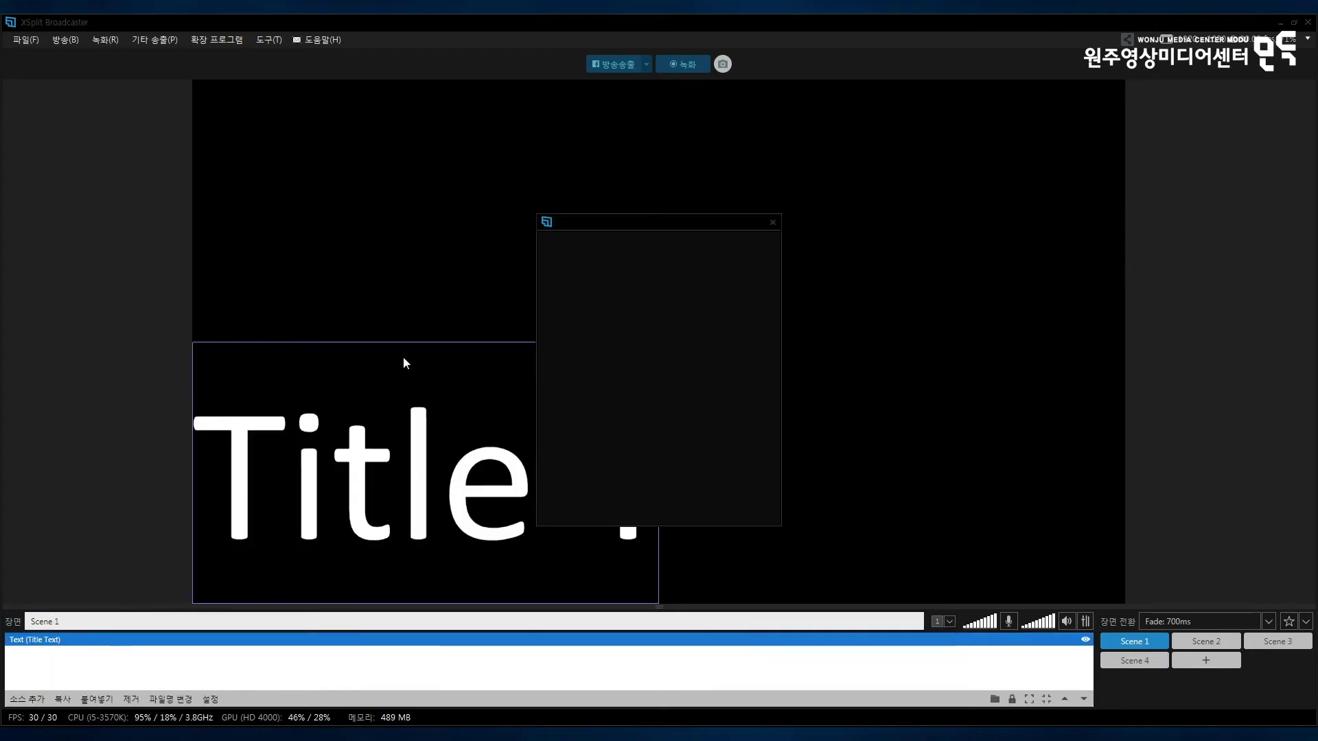
double_click(627, 266)
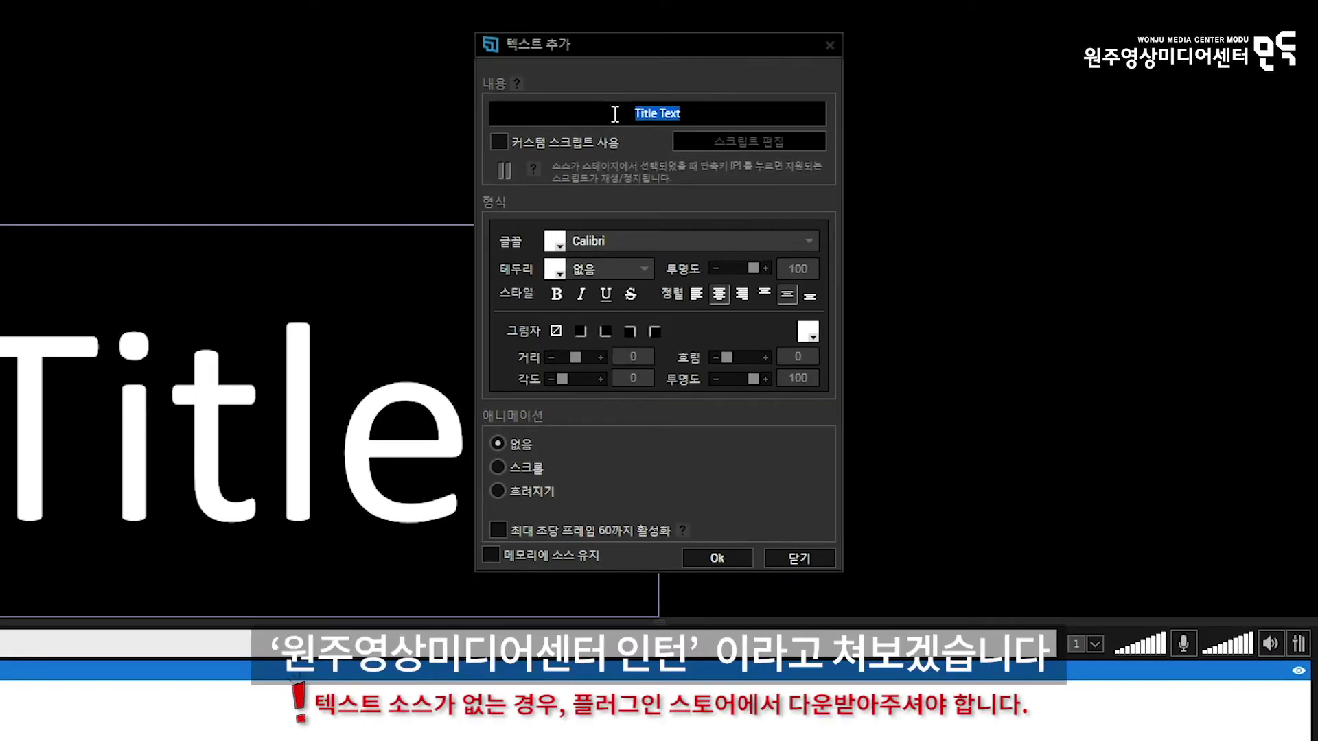
text(원주영상미디어센터 인턴)
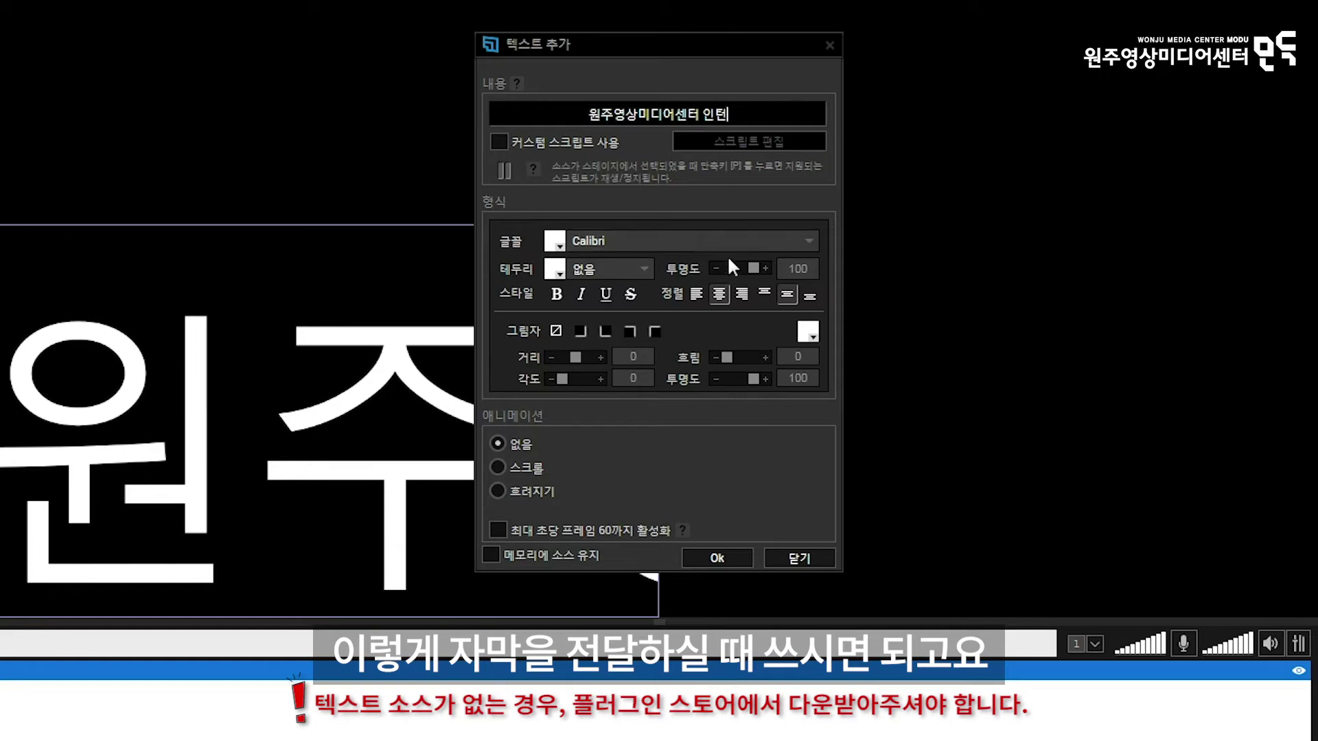
Step: Format the caption with opacity 96, the Brush Script Std font and a yellow outline, and confirm the text source
click(745, 268)
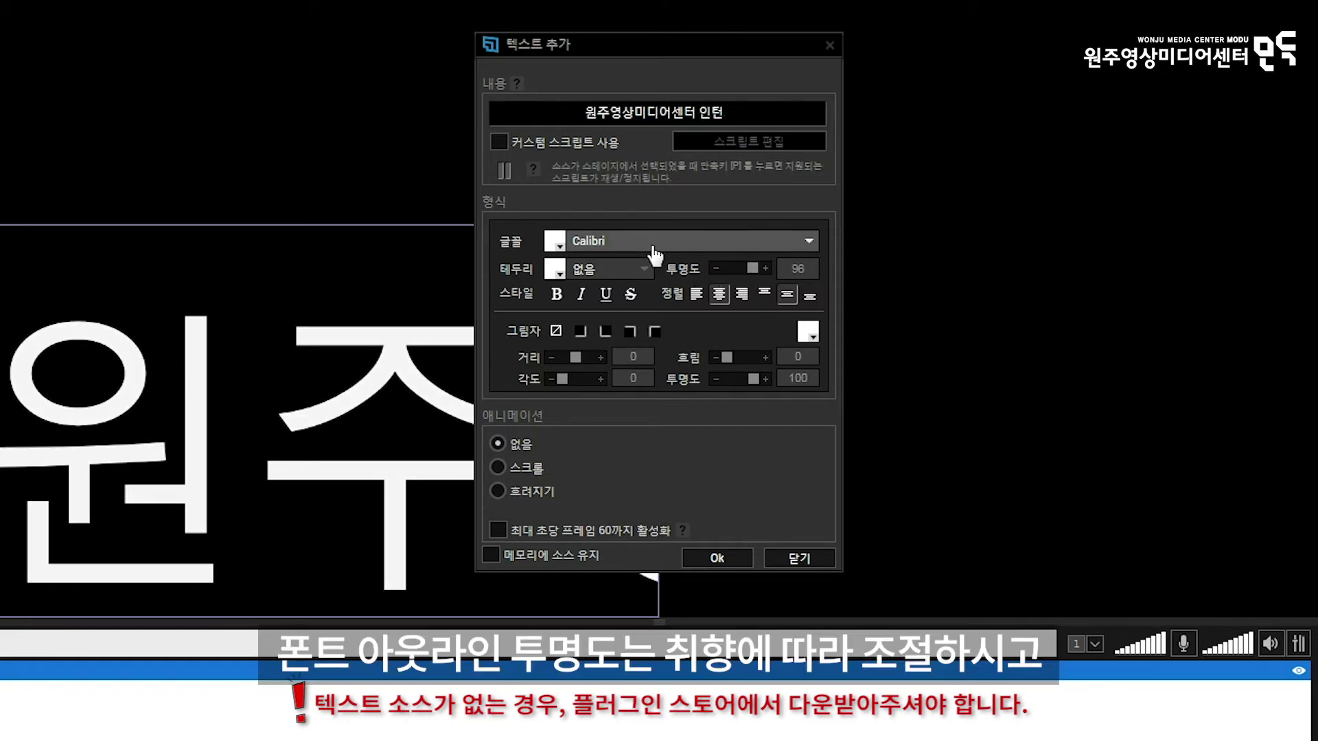
click(687, 241)
click(635, 318)
click(561, 272)
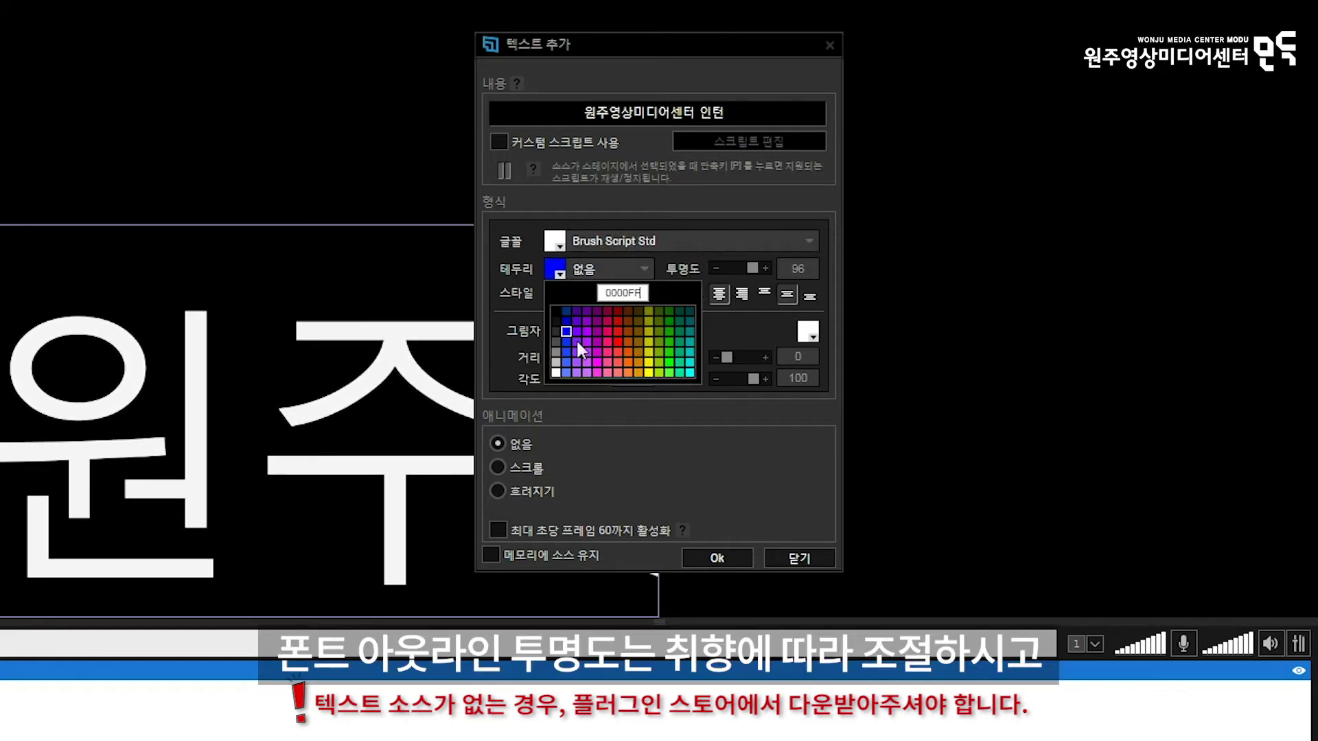
click(643, 356)
click(707, 559)
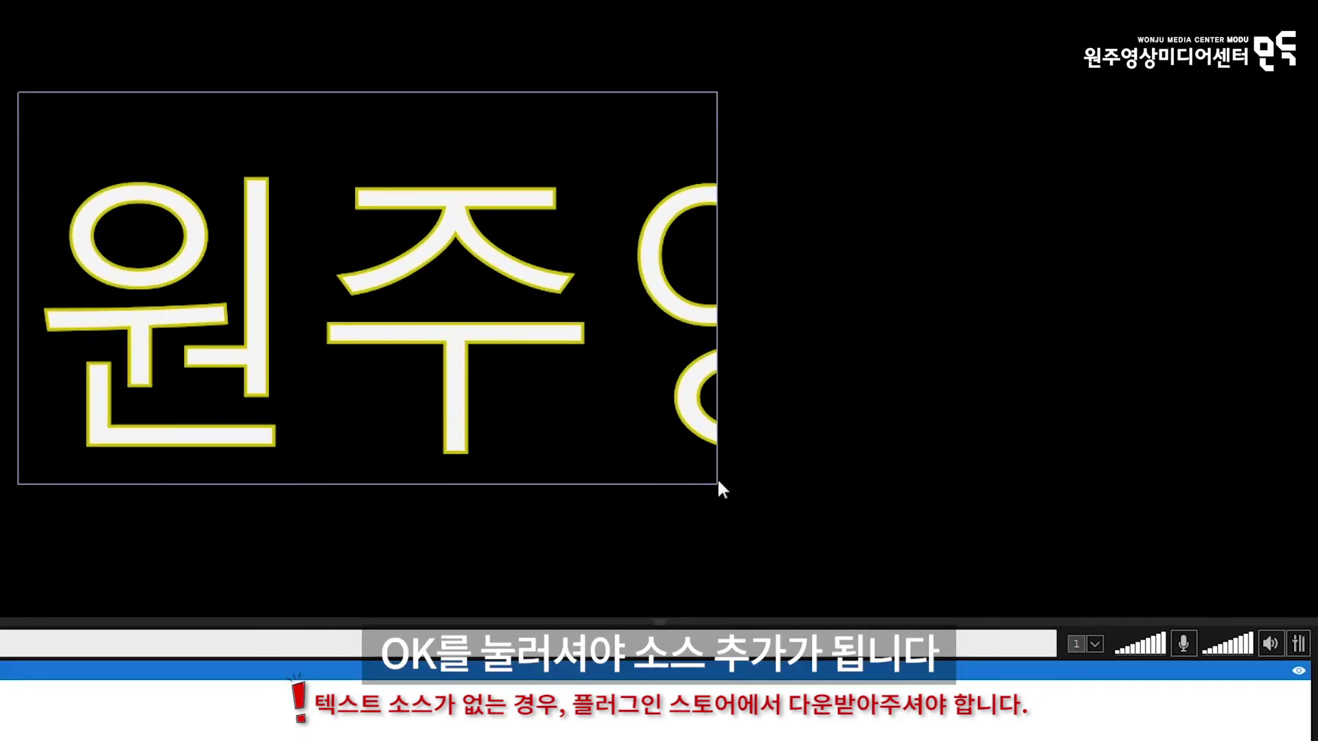
Step: Resize the caption's frame into a wide, low strip across the preview that fits the whole text
drag(716, 483, 1317, 471)
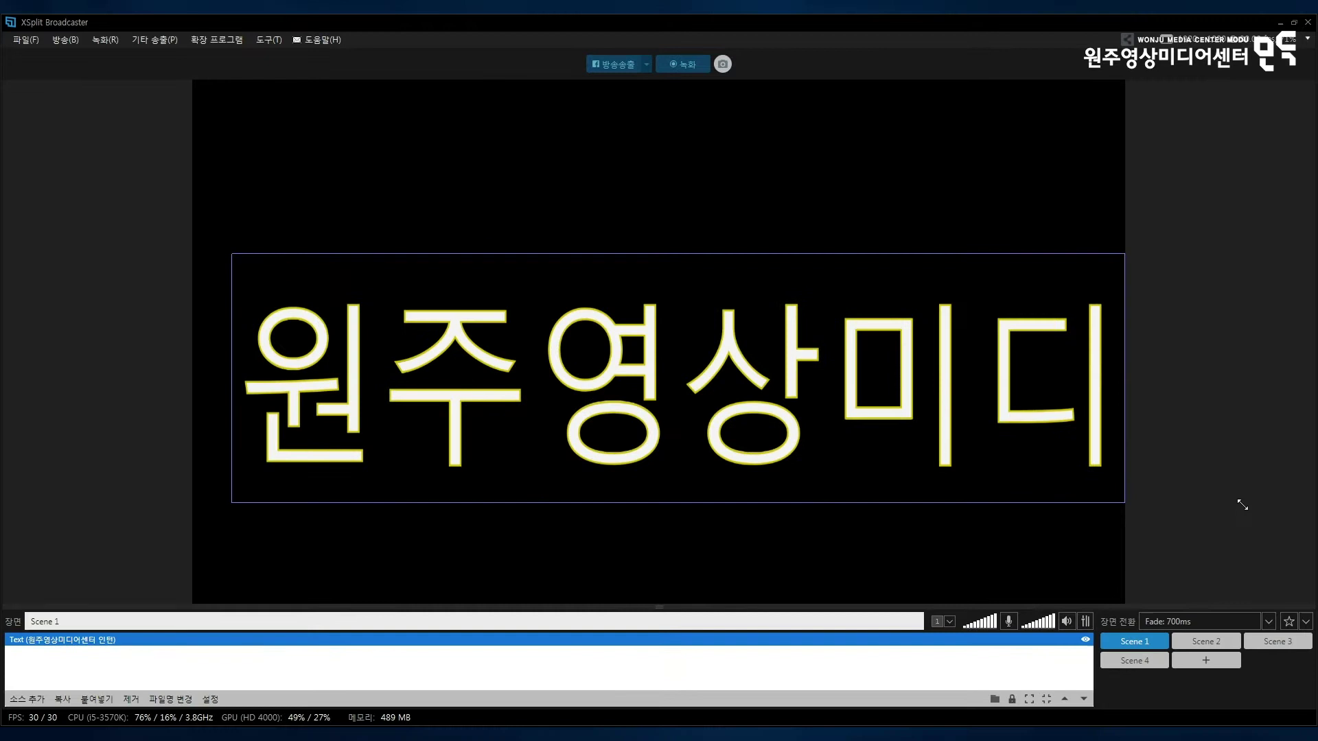
drag(1243, 504, 1103, 354)
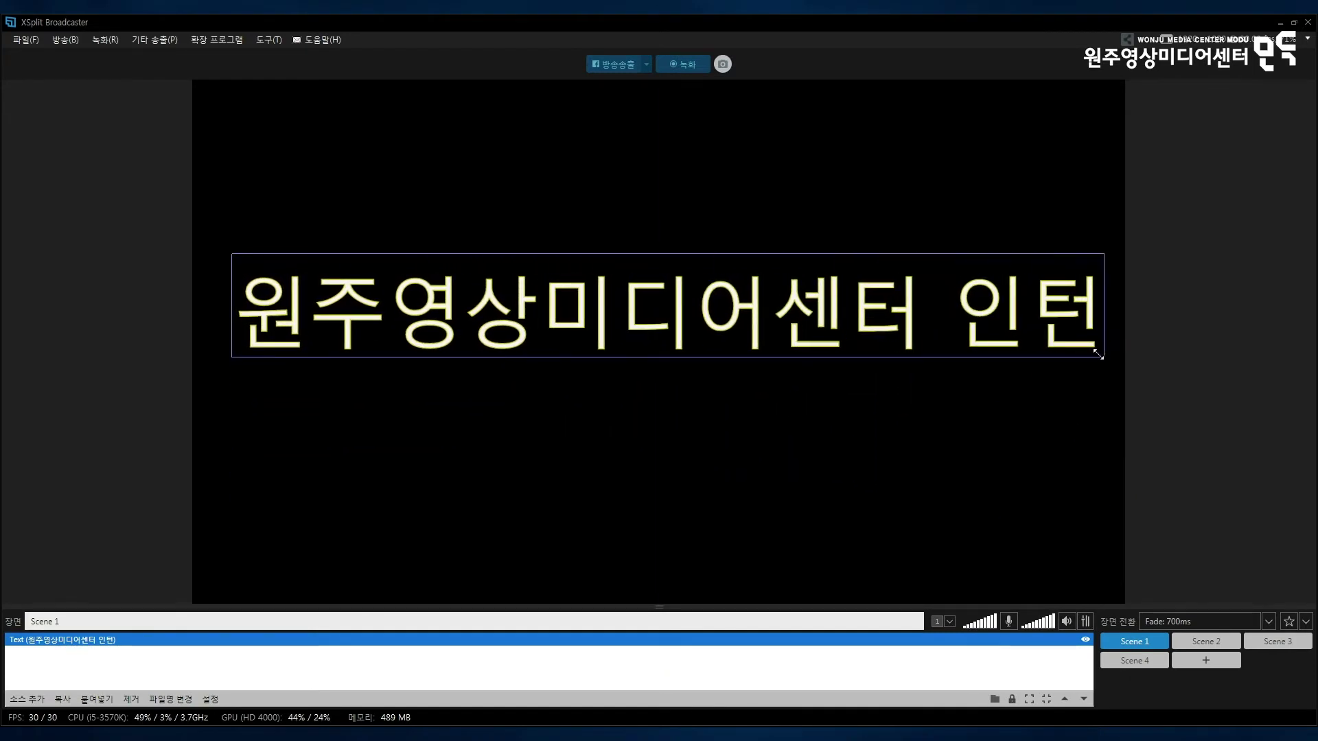
Step: Add a web browser source to Scene 1 using the naver.com address copied from the open browser window
click(28, 699)
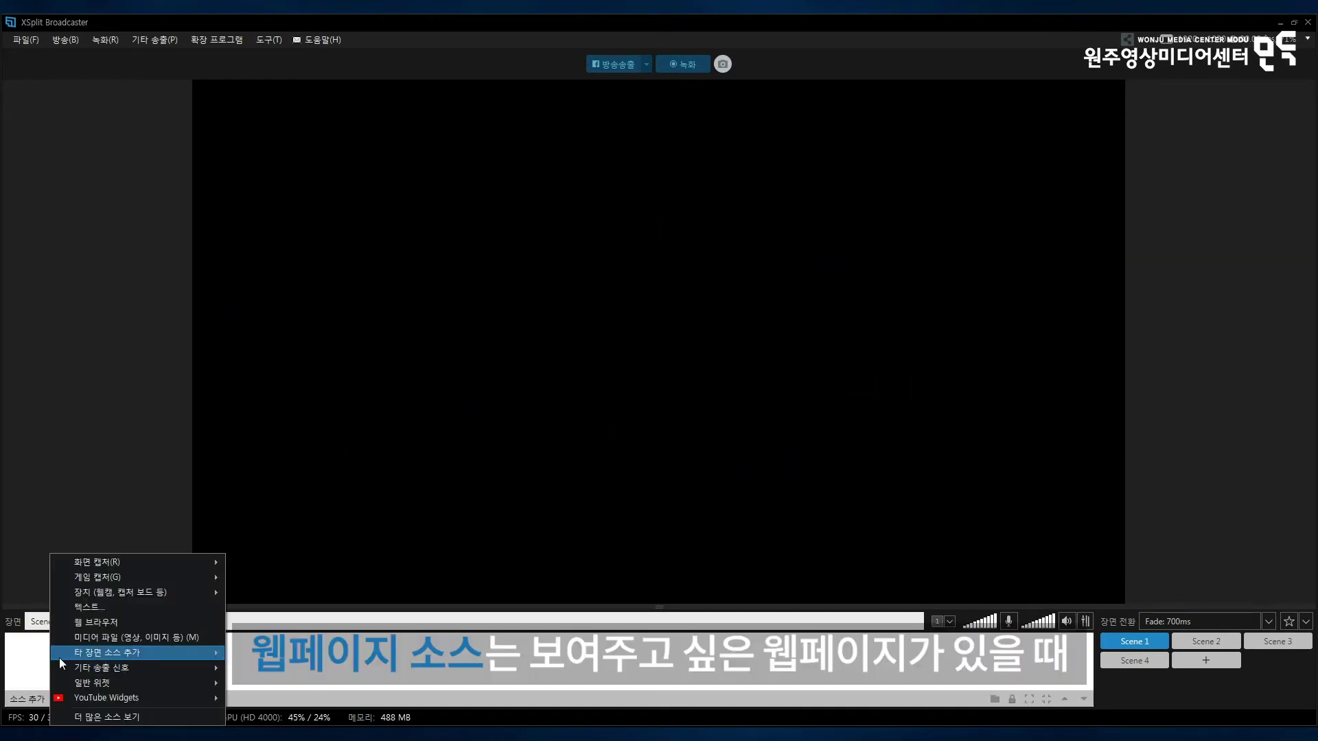
click(126, 623)
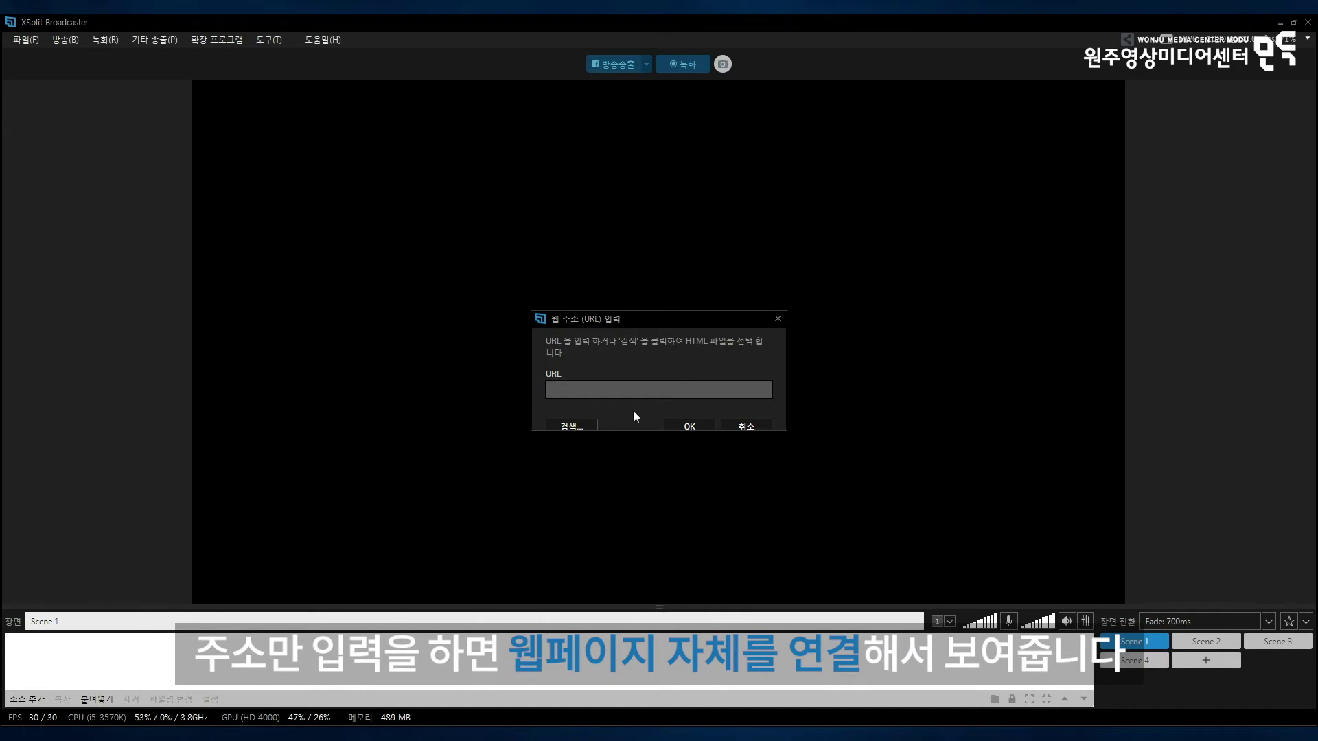
click(613, 396)
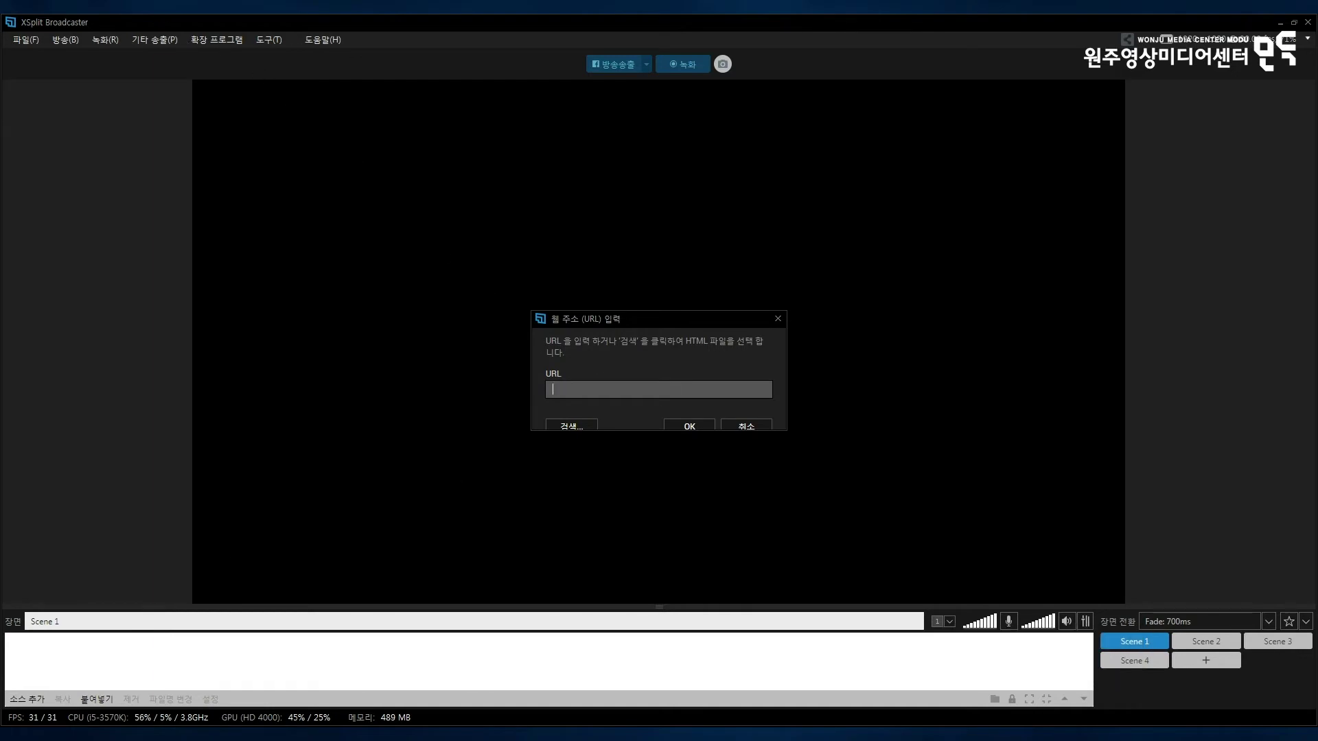
key(alt+Tab)
click(901, 209)
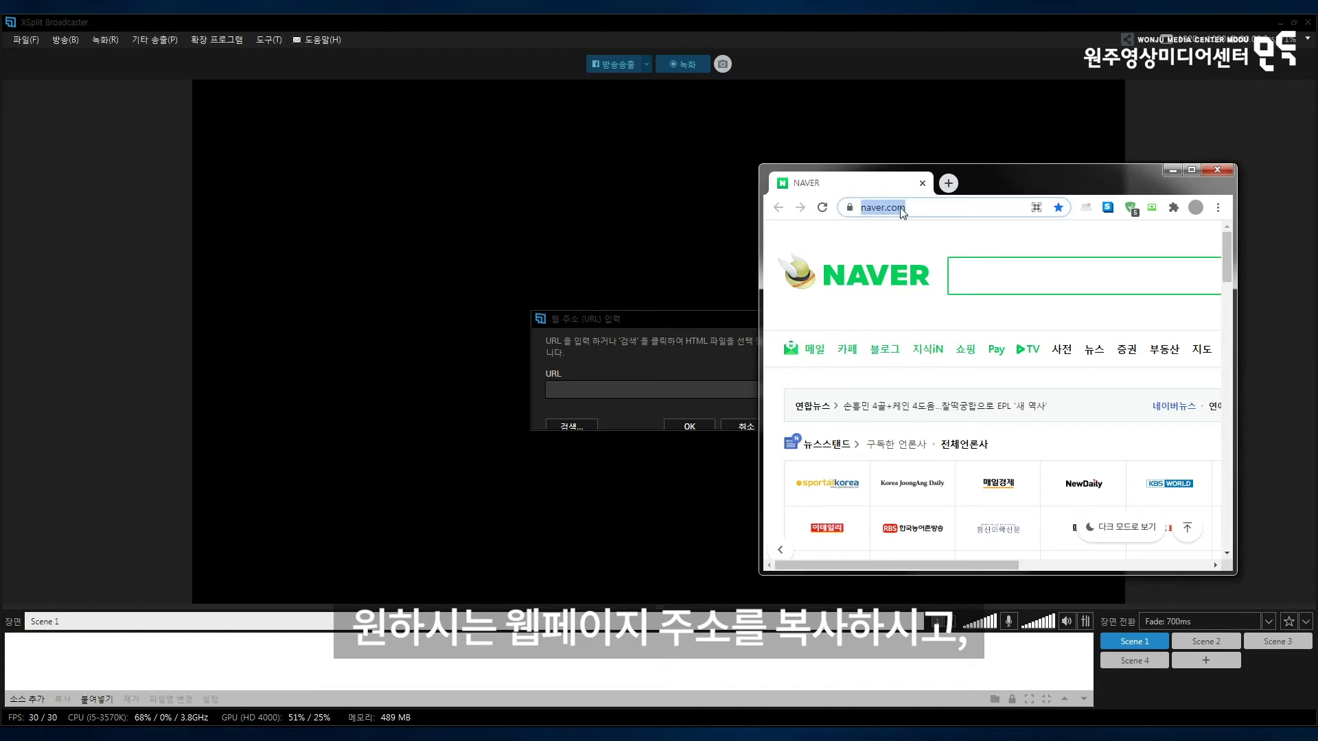
right_click(899, 209)
click(924, 260)
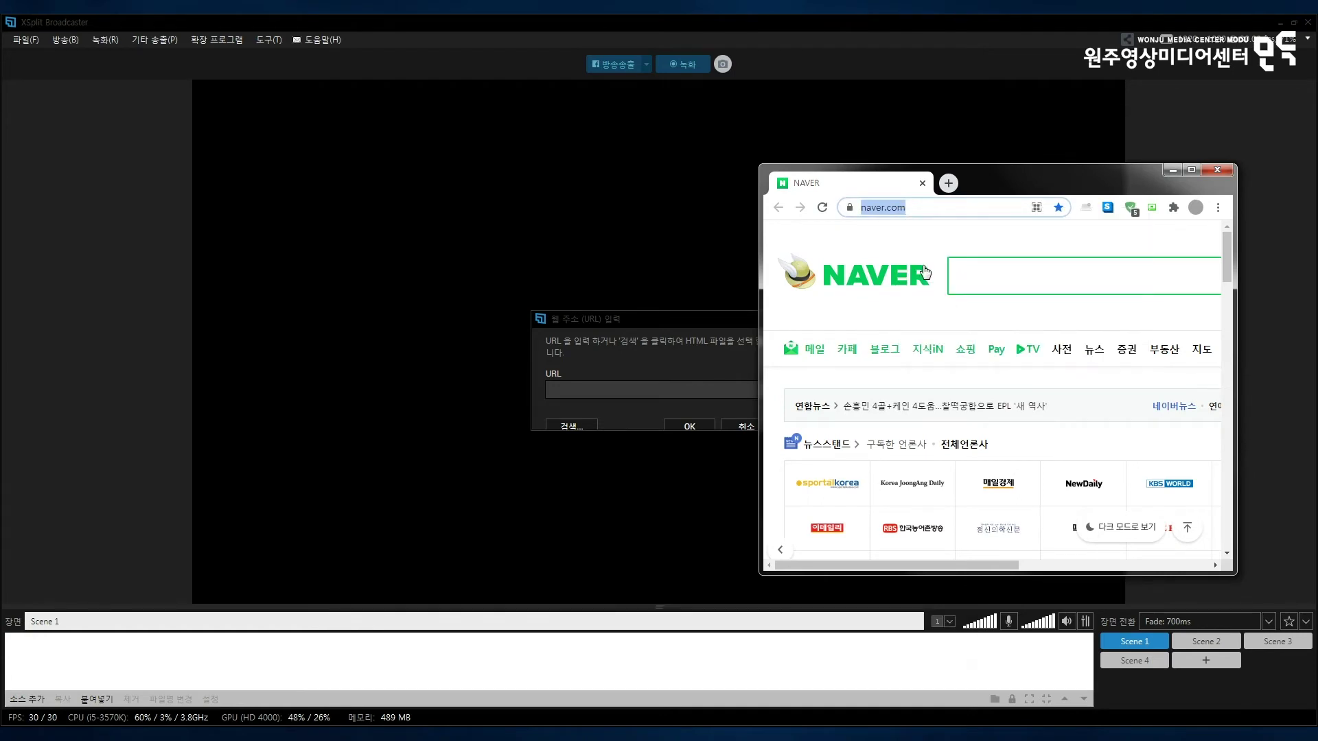
click(697, 395)
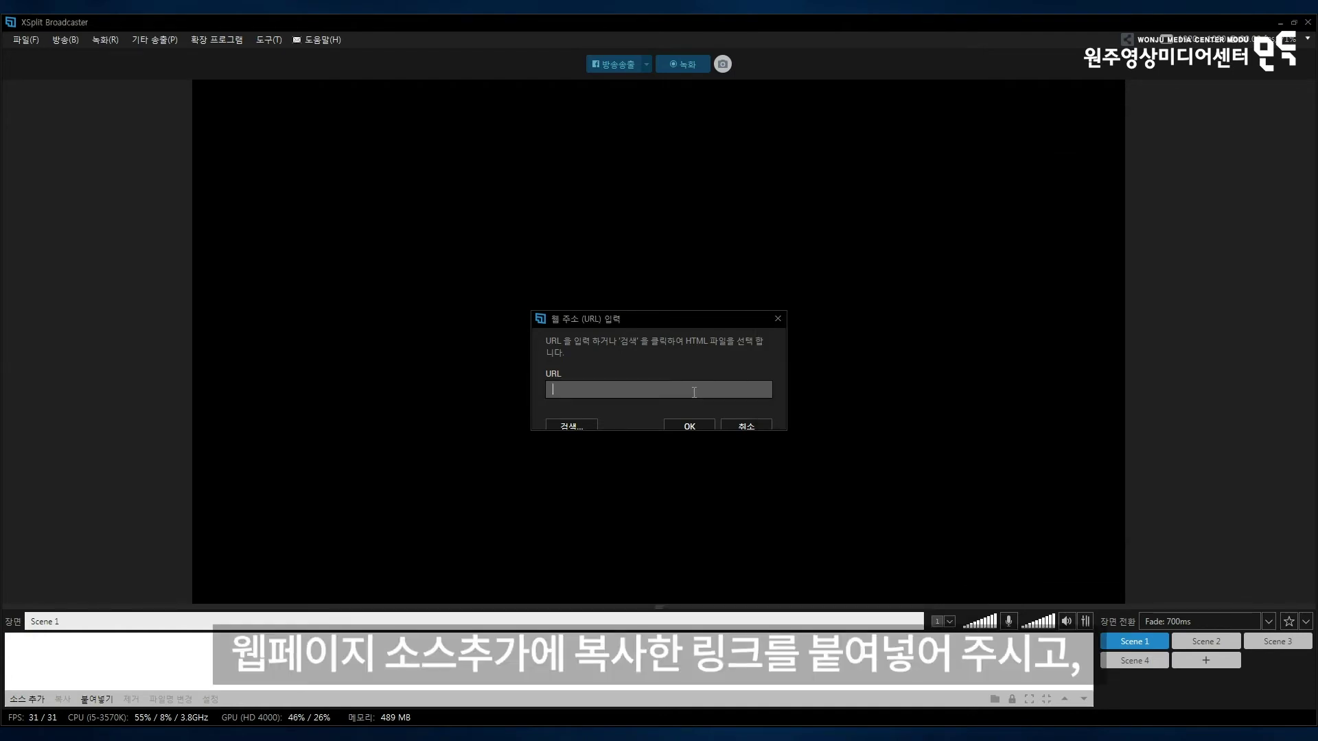
key(ctrl+v)
click(694, 428)
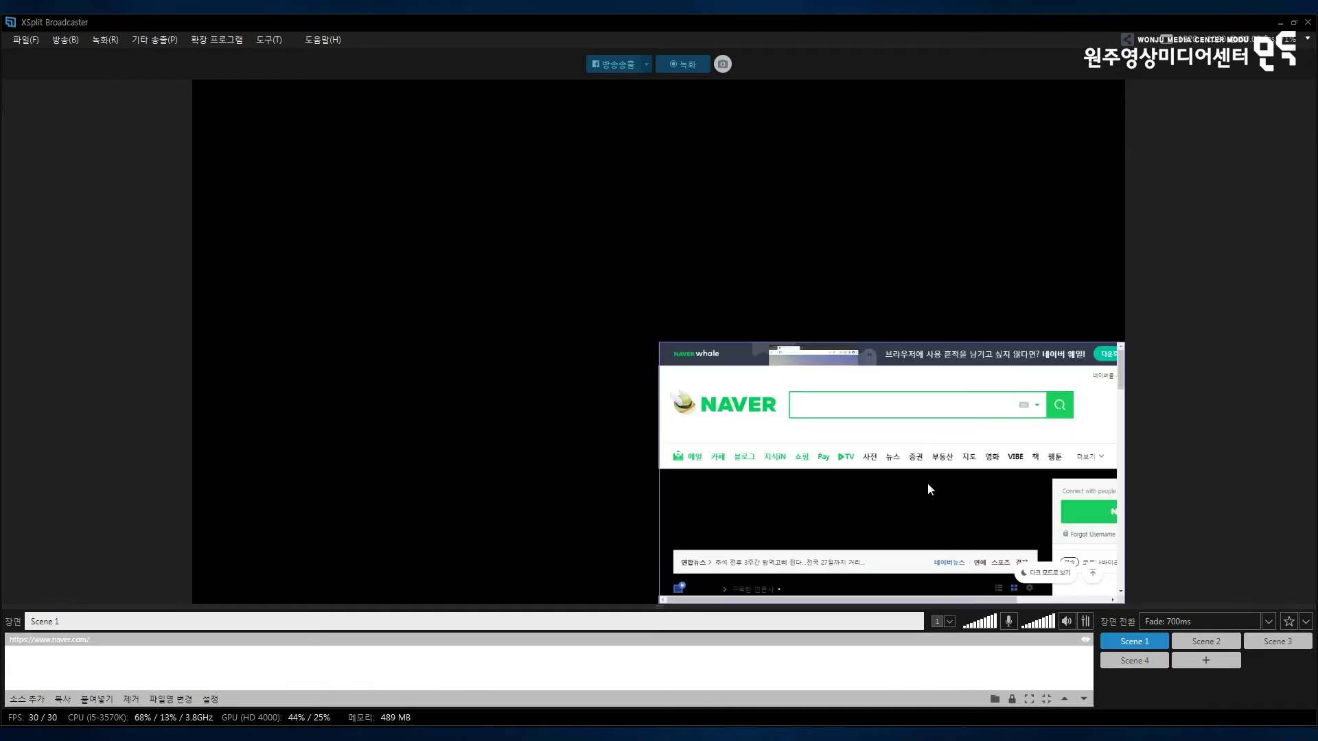
Step: Move the Naver web page up in the preview and enlarge its frame, then remove the source from Scene 1
drag(928, 484, 599, 264)
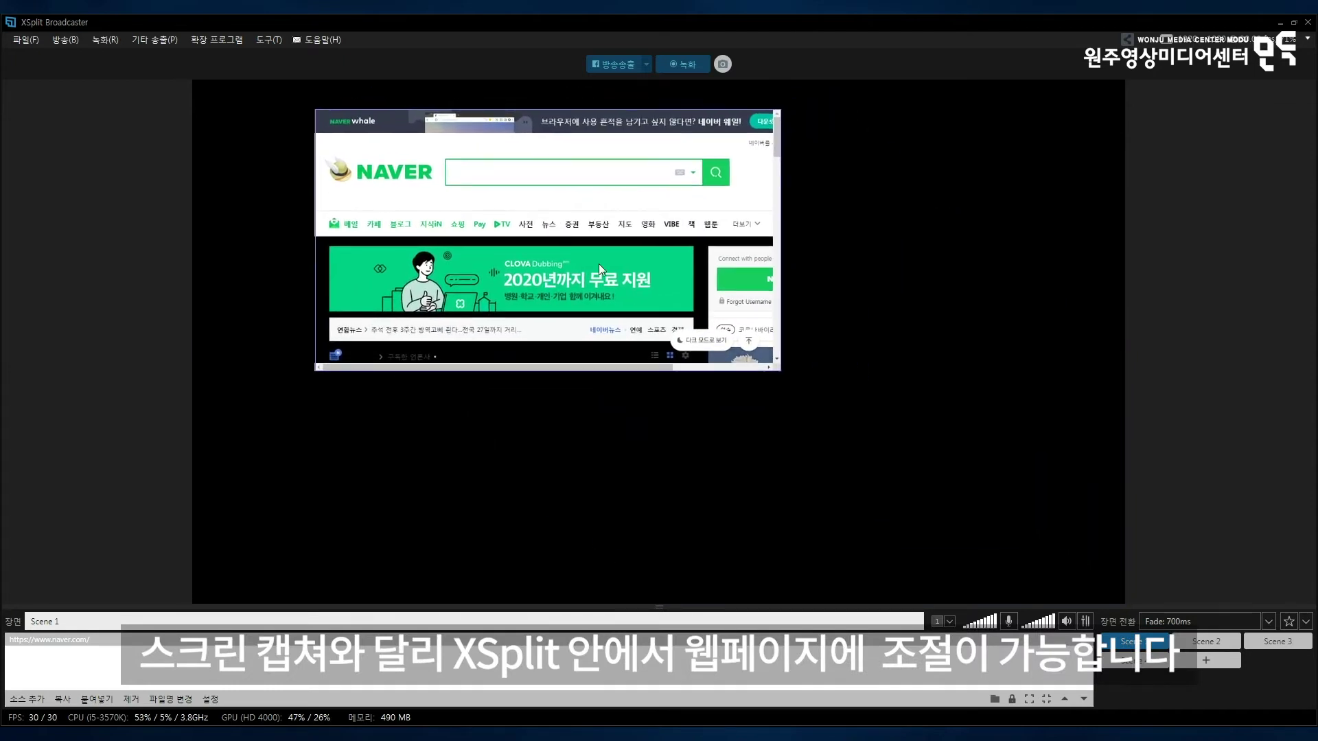
drag(779, 372, 1054, 524)
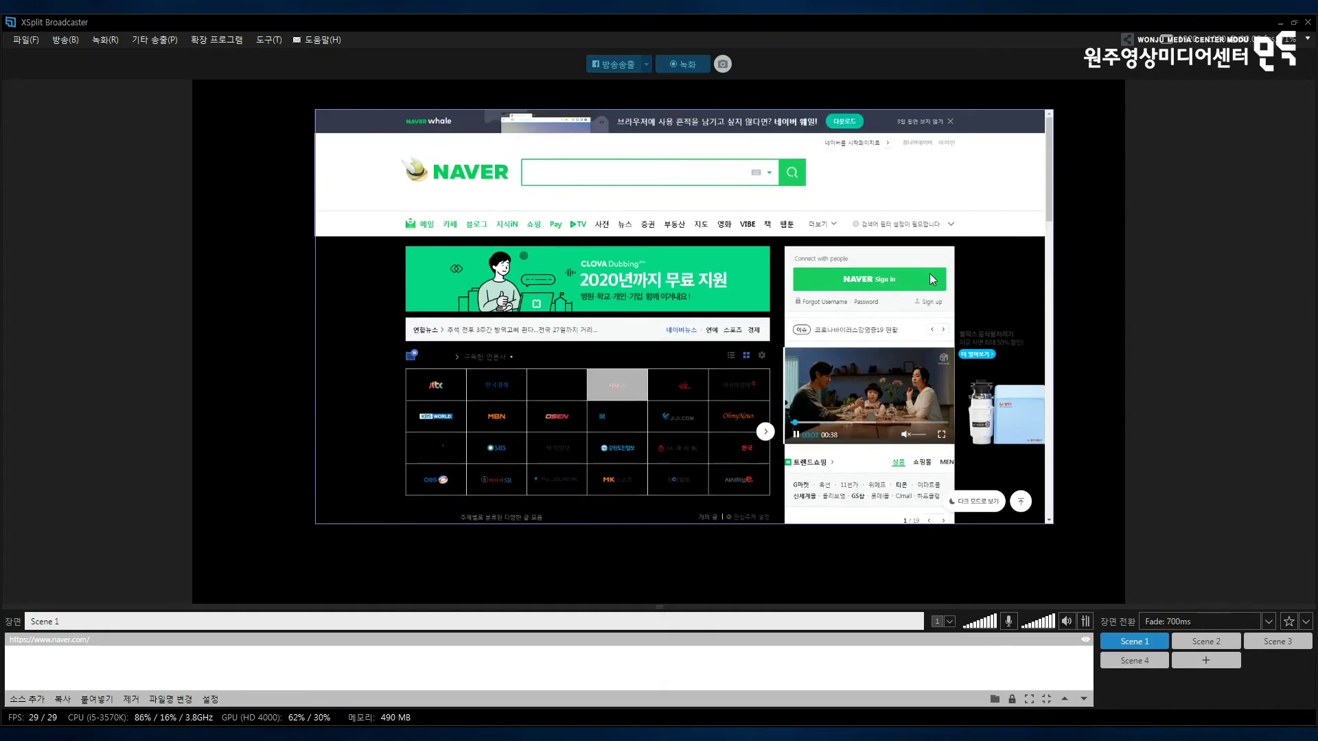
key(Delete)
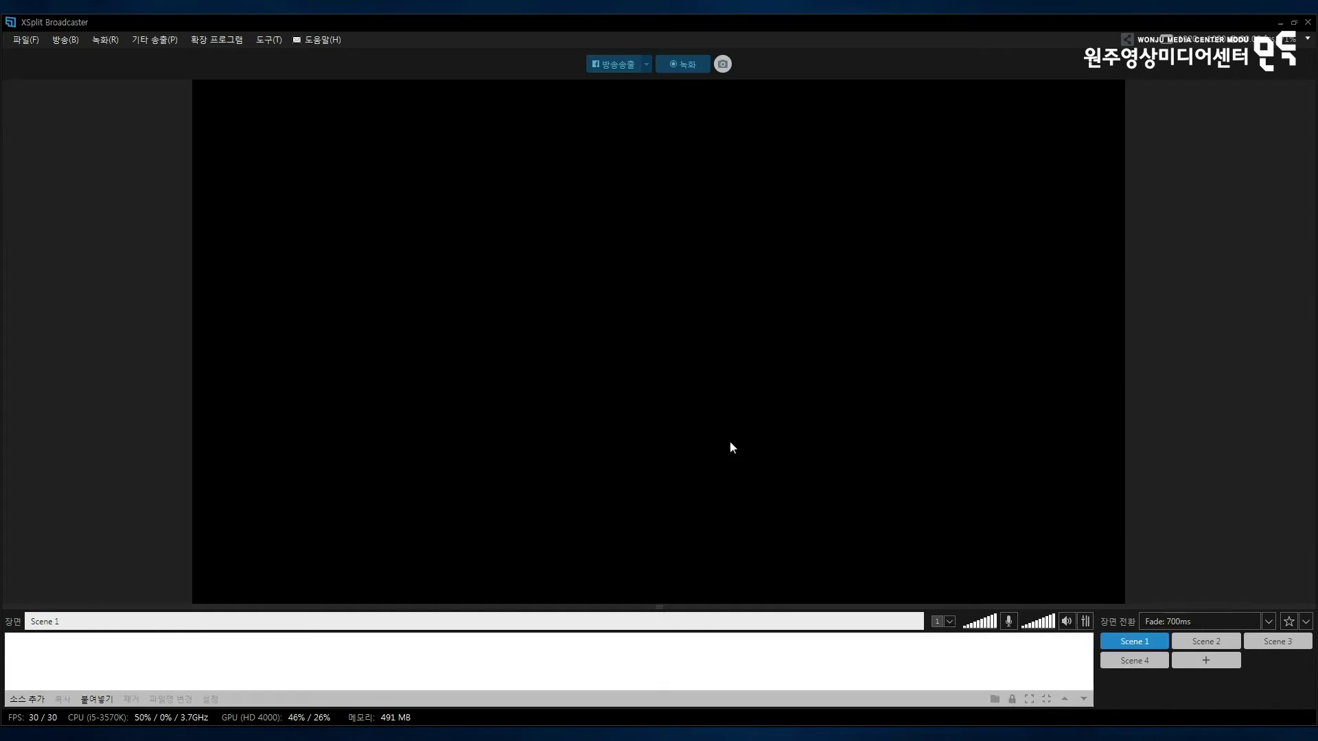
Step: Add the image 01. 방송안내.jpg to Scene 1 as a media file source and enlarge it to fill the whole preview
click(34, 698)
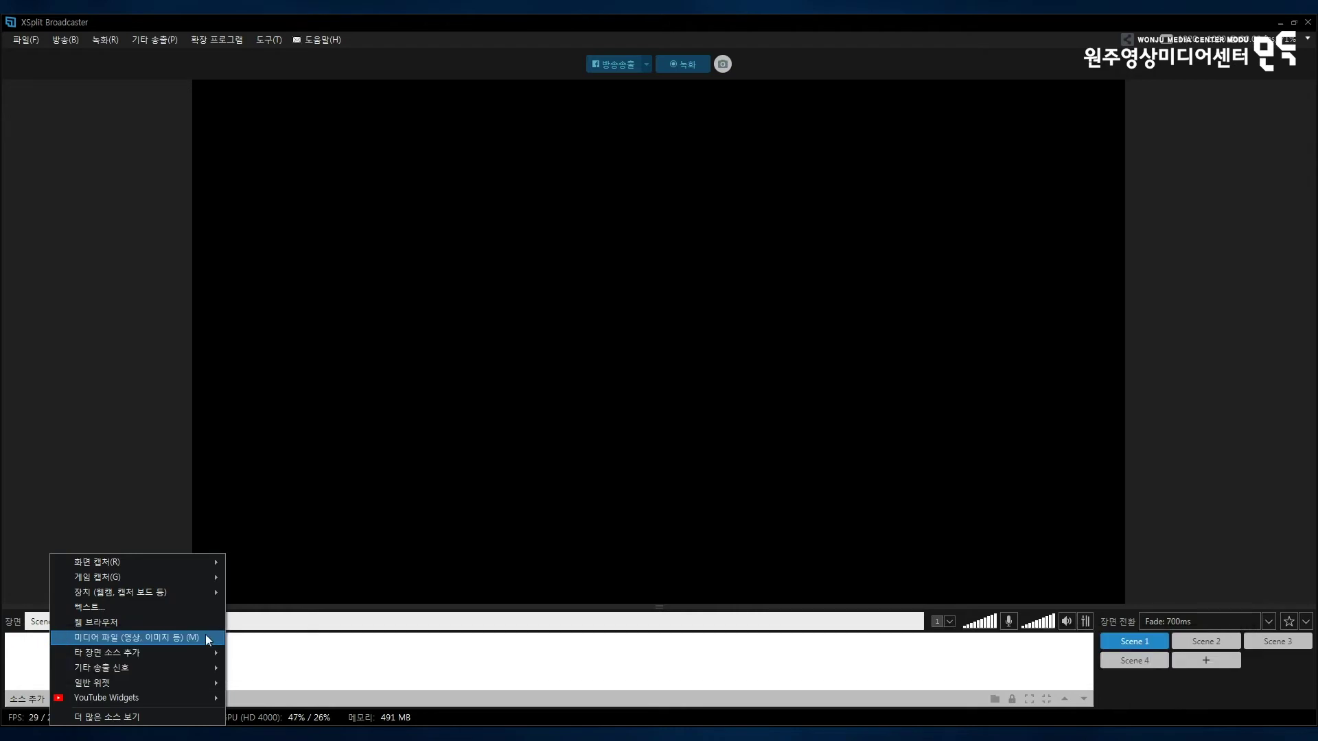
click(10, 596)
click(28, 699)
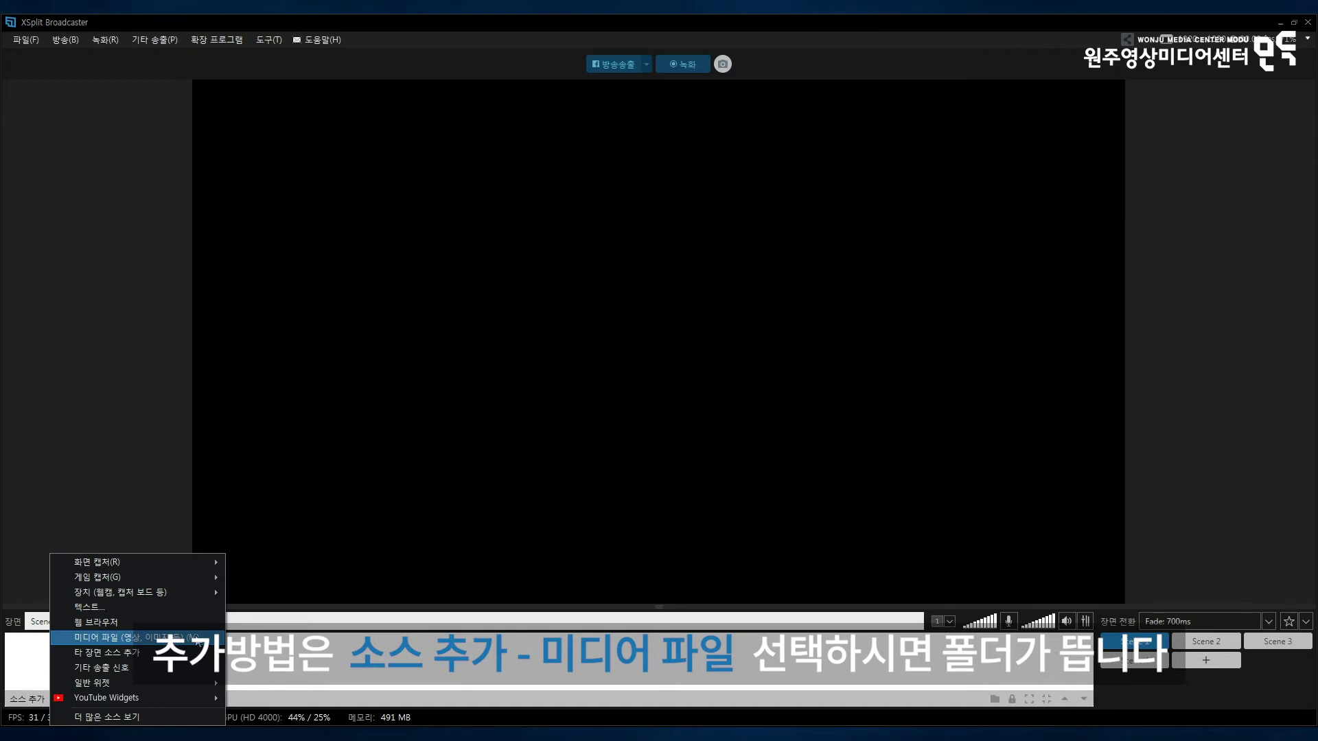
click(200, 638)
click(312, 232)
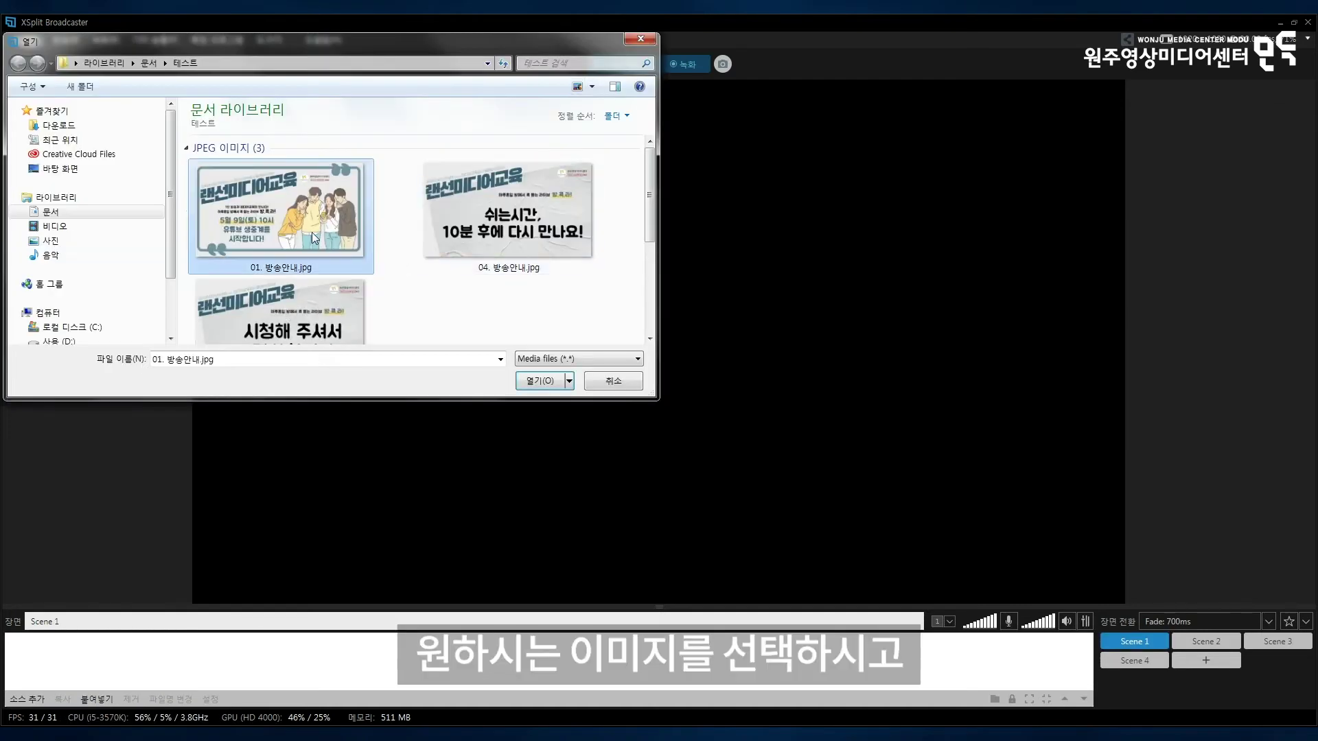
click(540, 382)
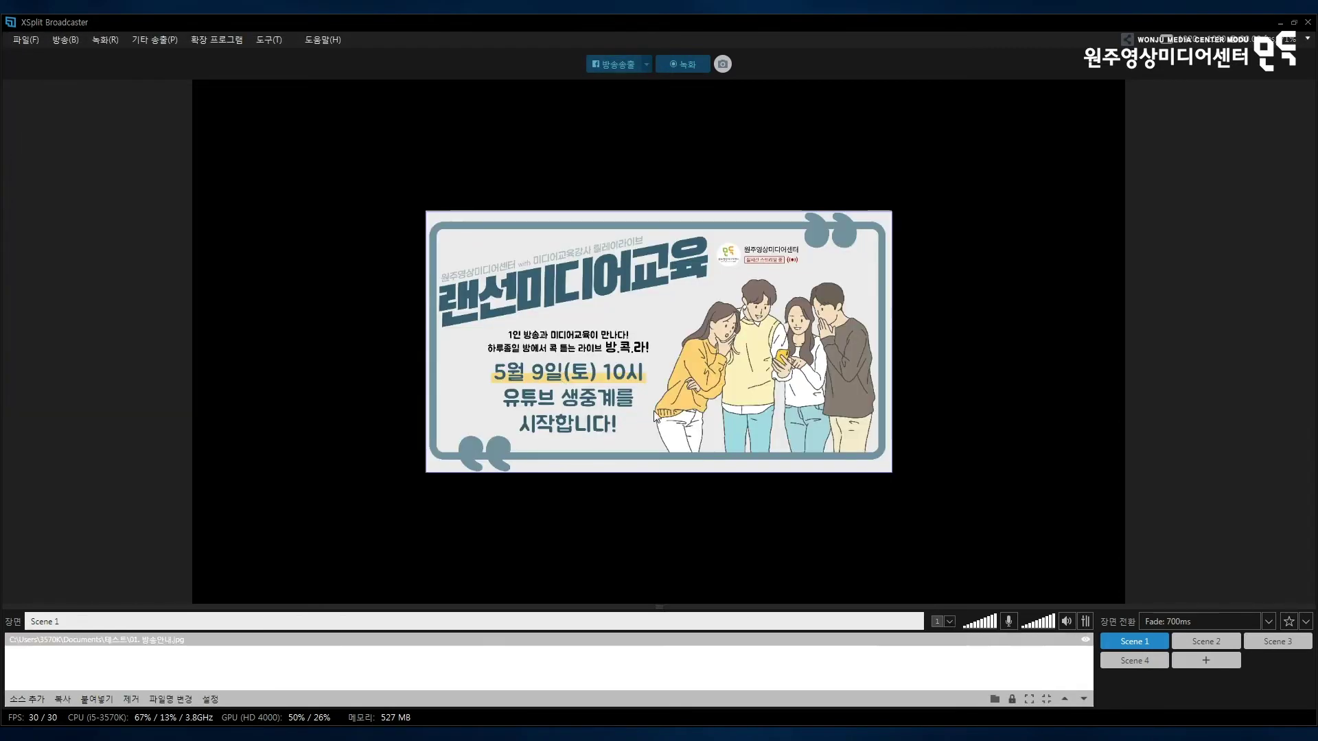
drag(669, 382, 438, 258)
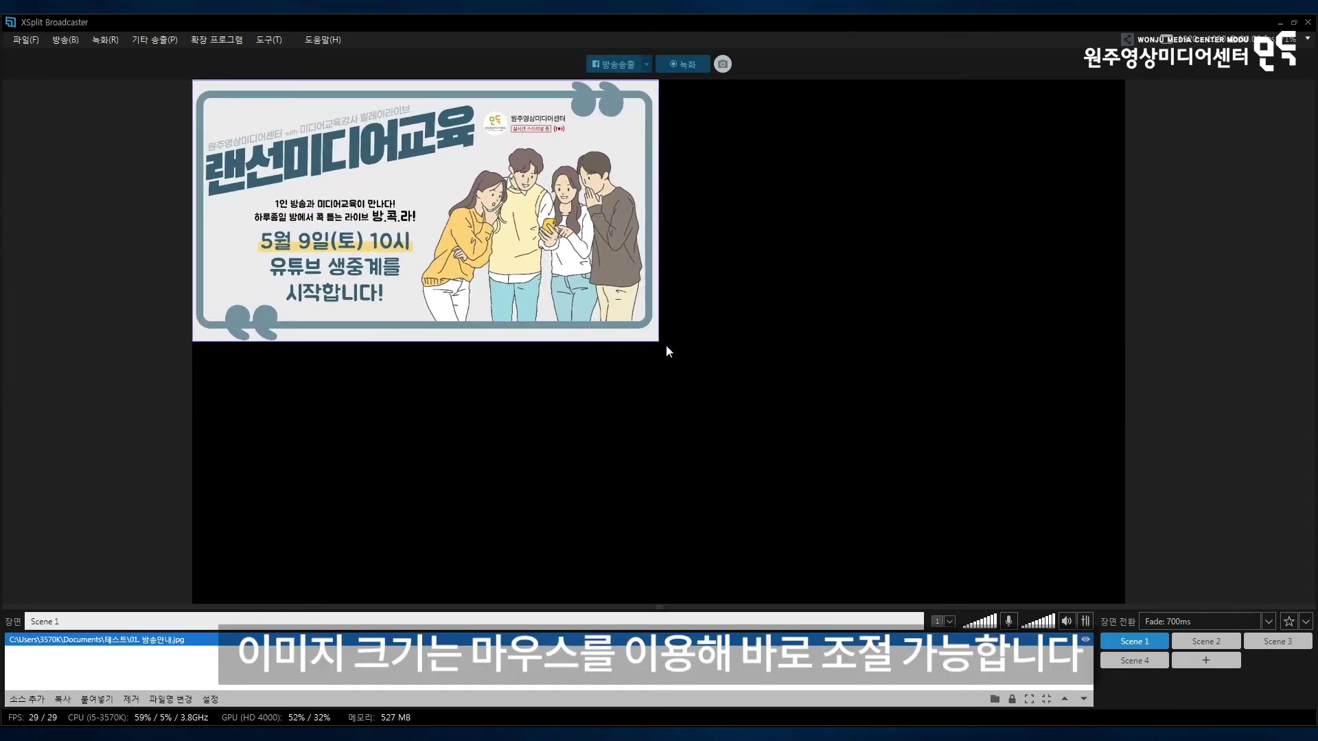
drag(658, 340, 1124, 603)
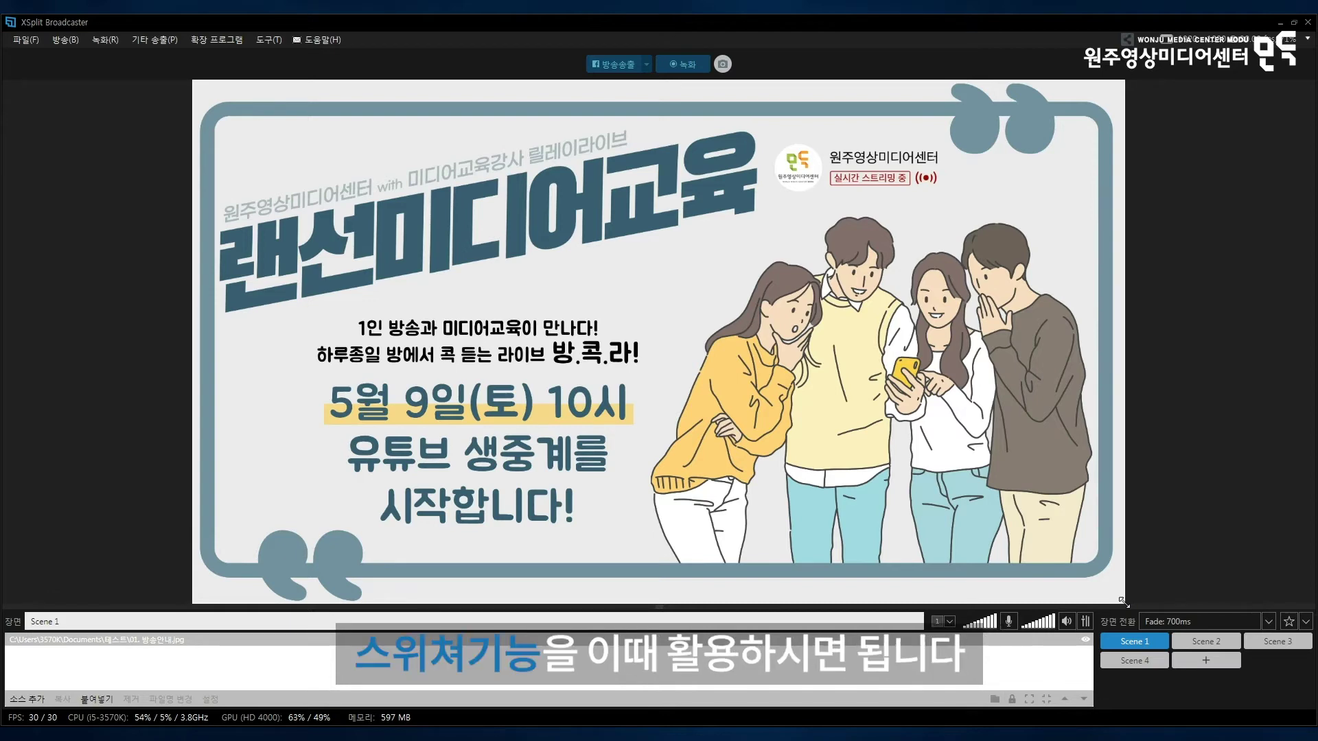
Step: Preview Scene 2's thumbnail, switch through Scene 2 and Scene 3, and return to Scene 1
mouse_move(1201, 646)
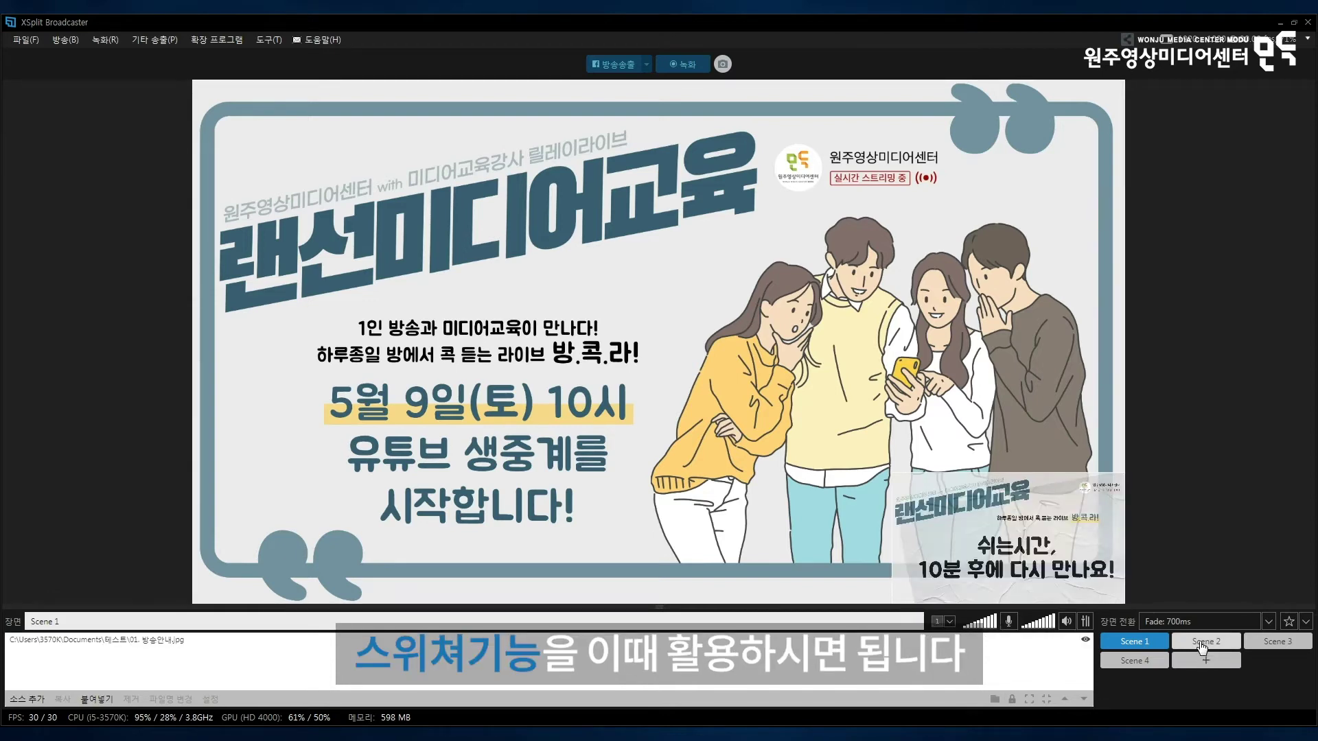
click(1202, 644)
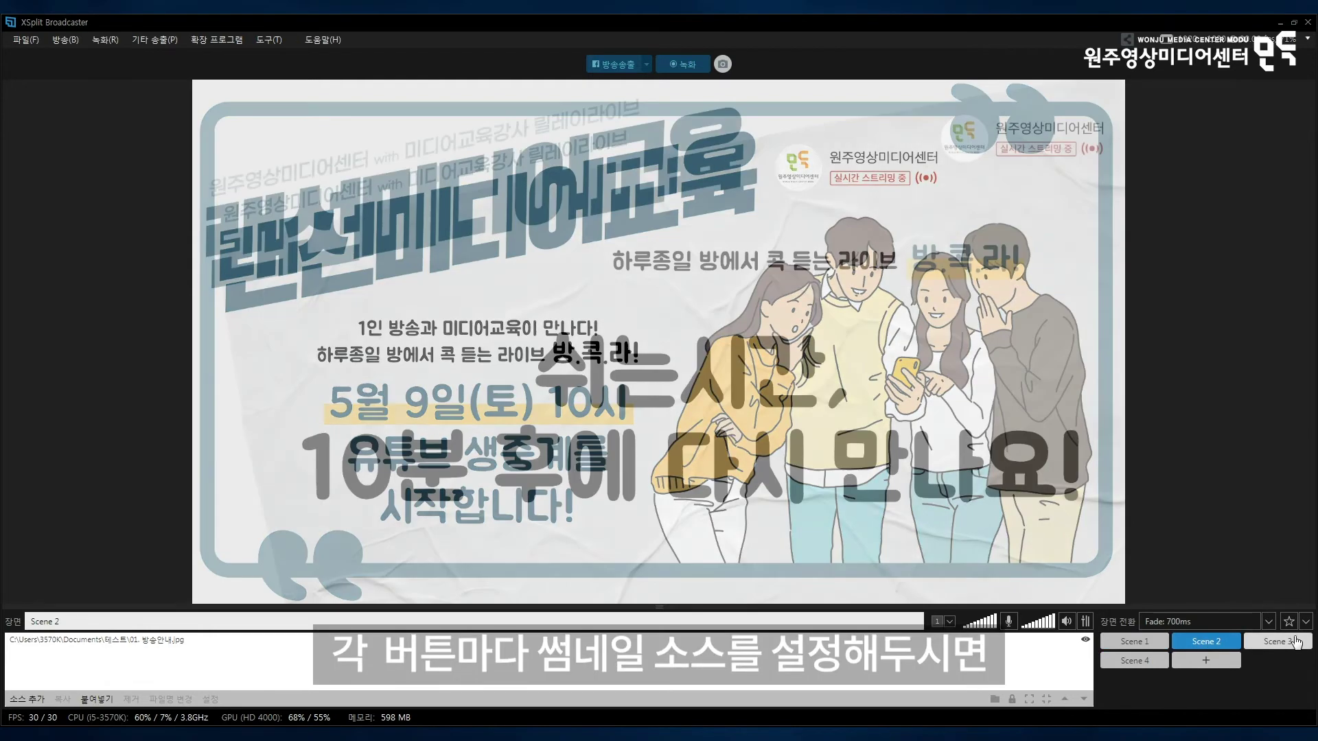
click(1294, 643)
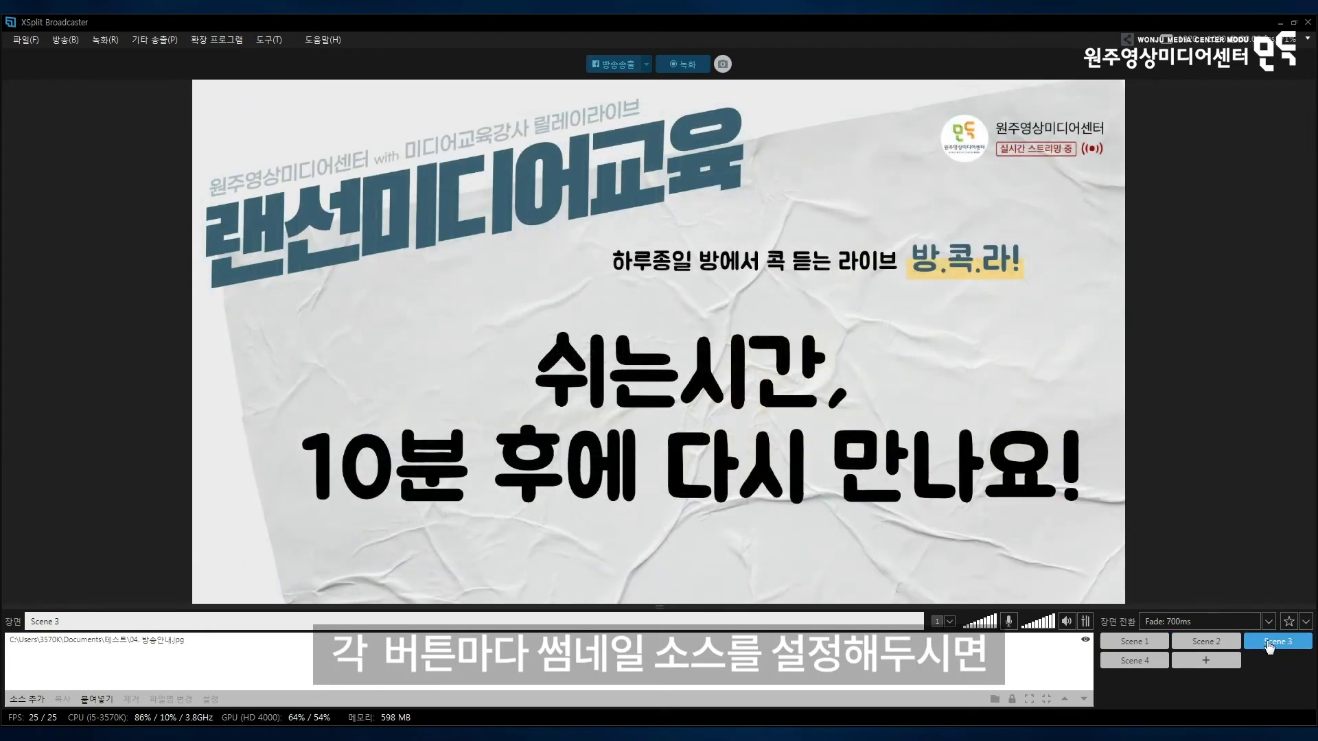
click(1151, 645)
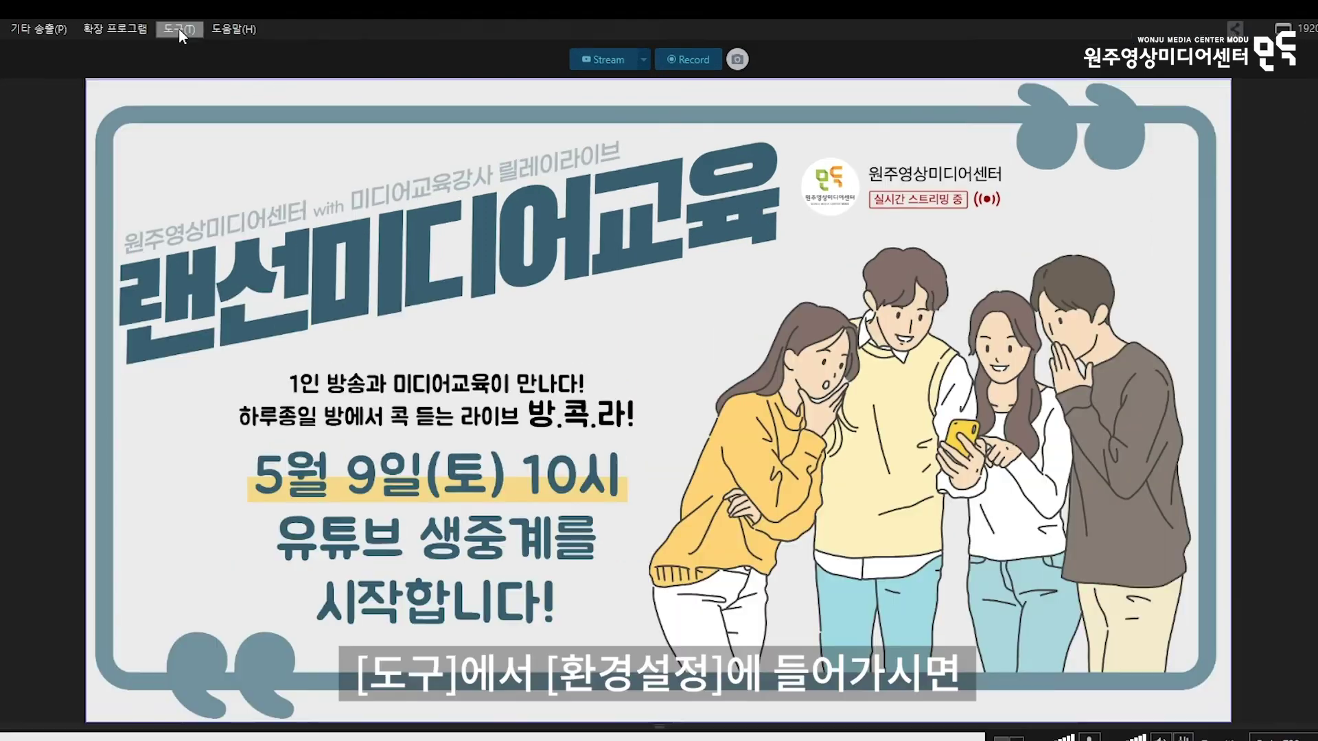
Step: Open the Hotkeys settings in the preferences and review the list of commands that can have hotkeys
click(269, 37)
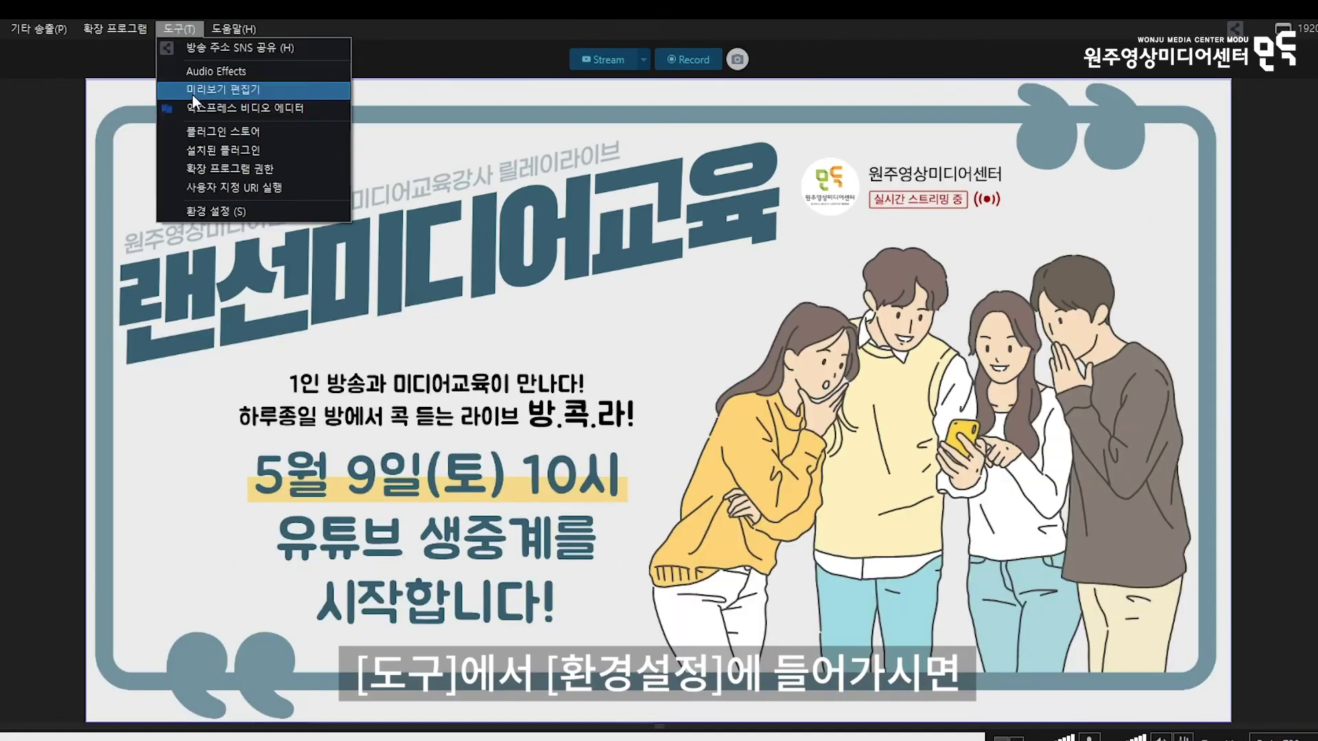
click(204, 211)
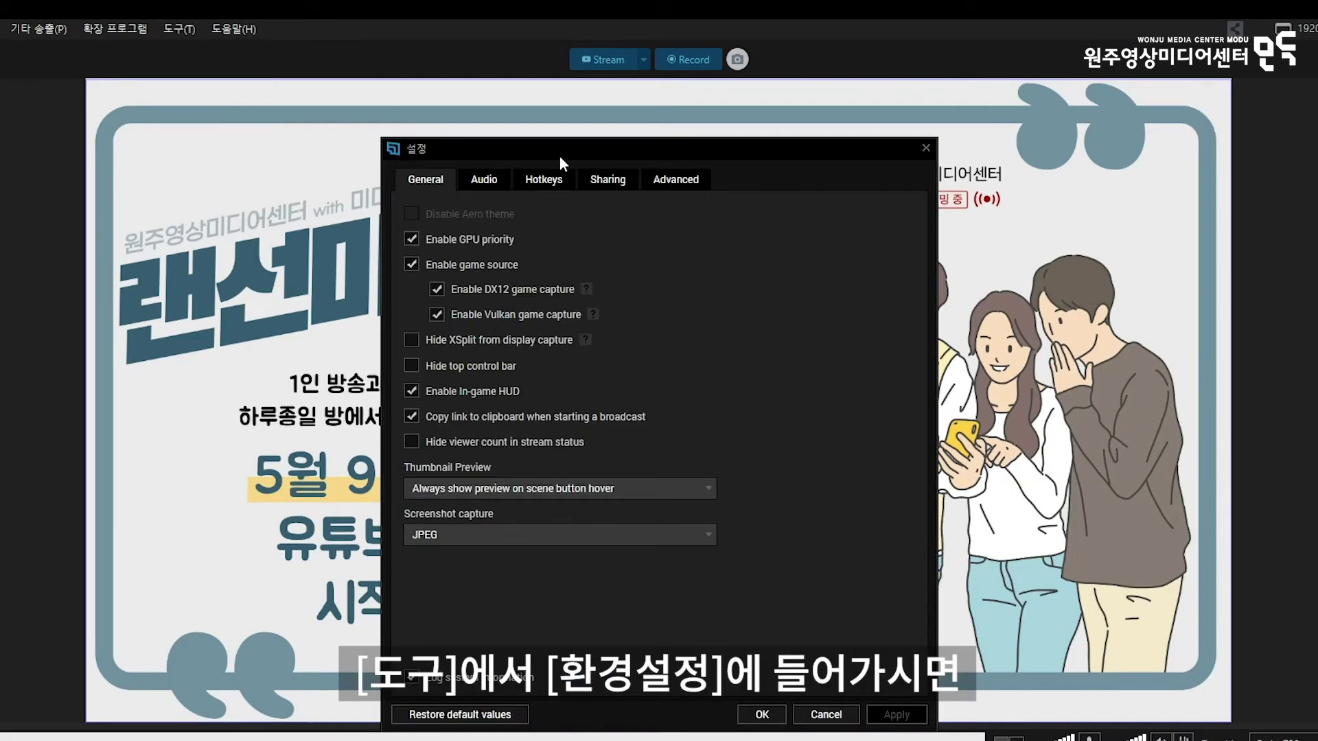
click(557, 186)
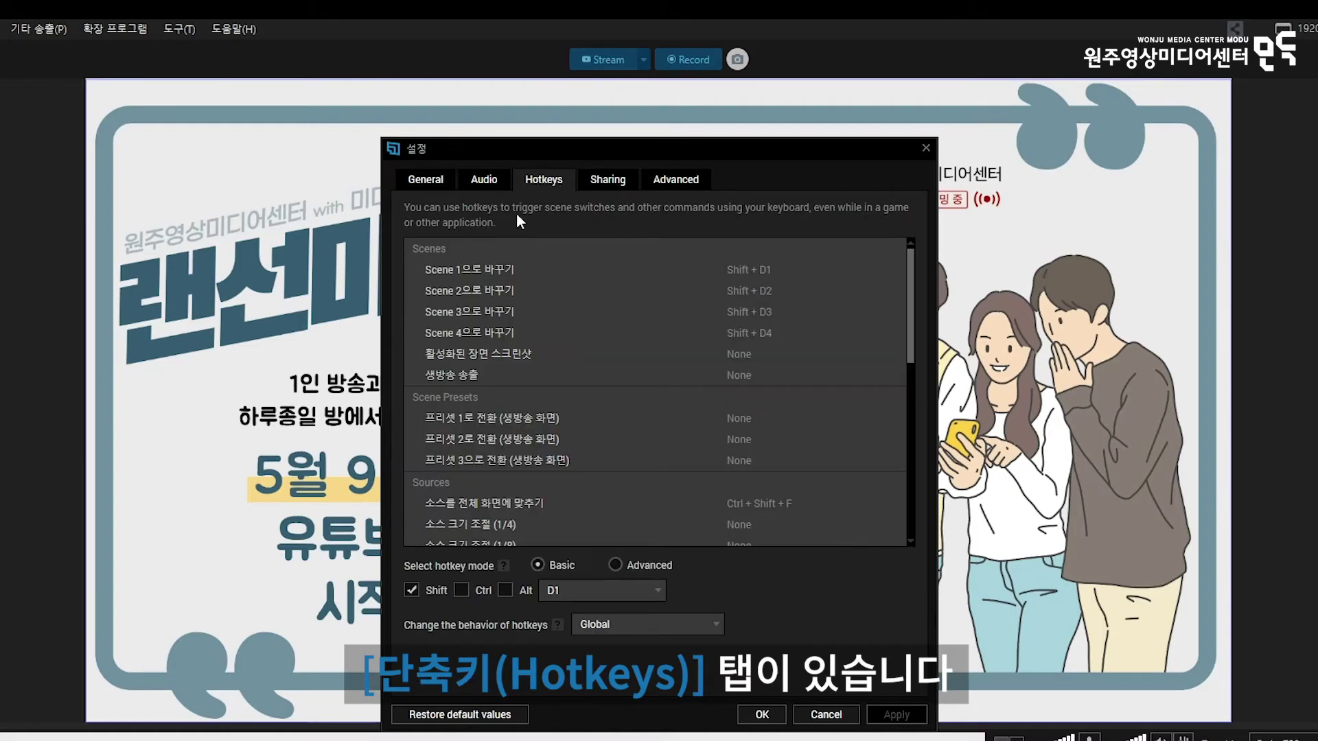
scroll(841, 408, down, 10)
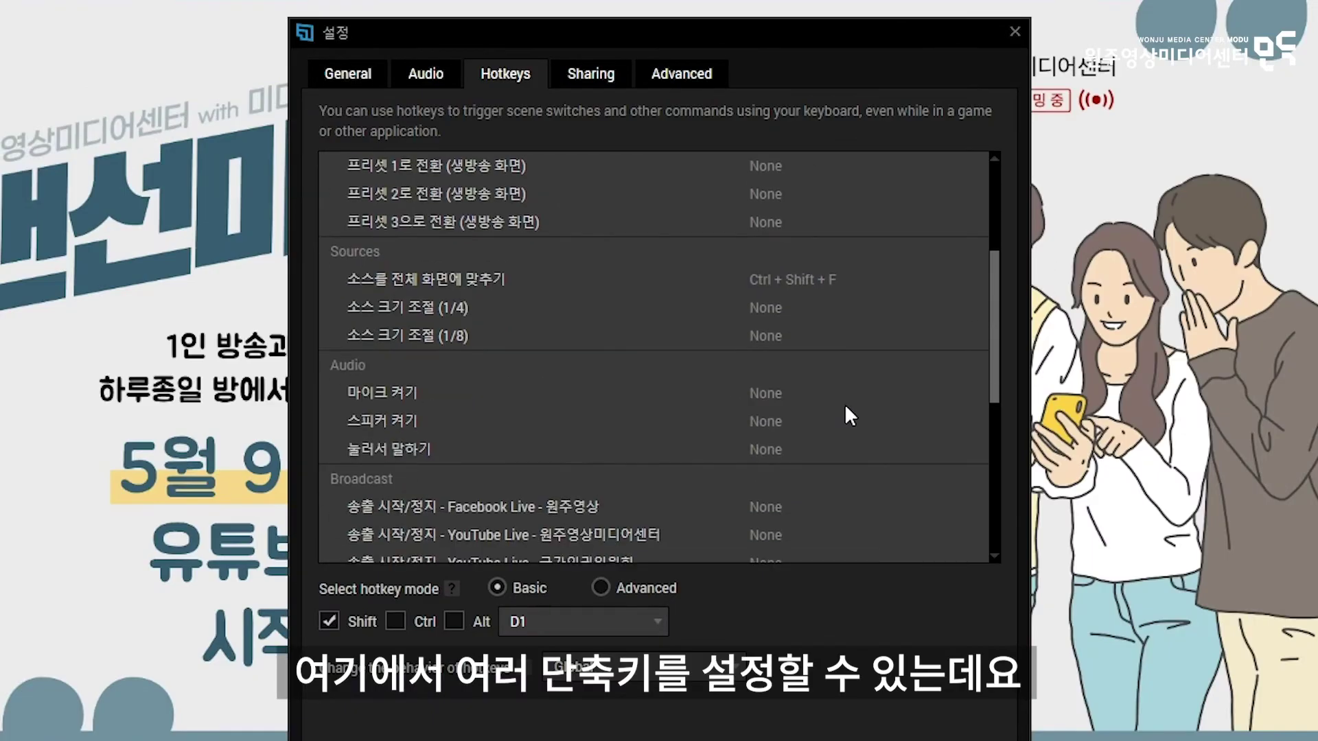
scroll(850, 412, up, 10)
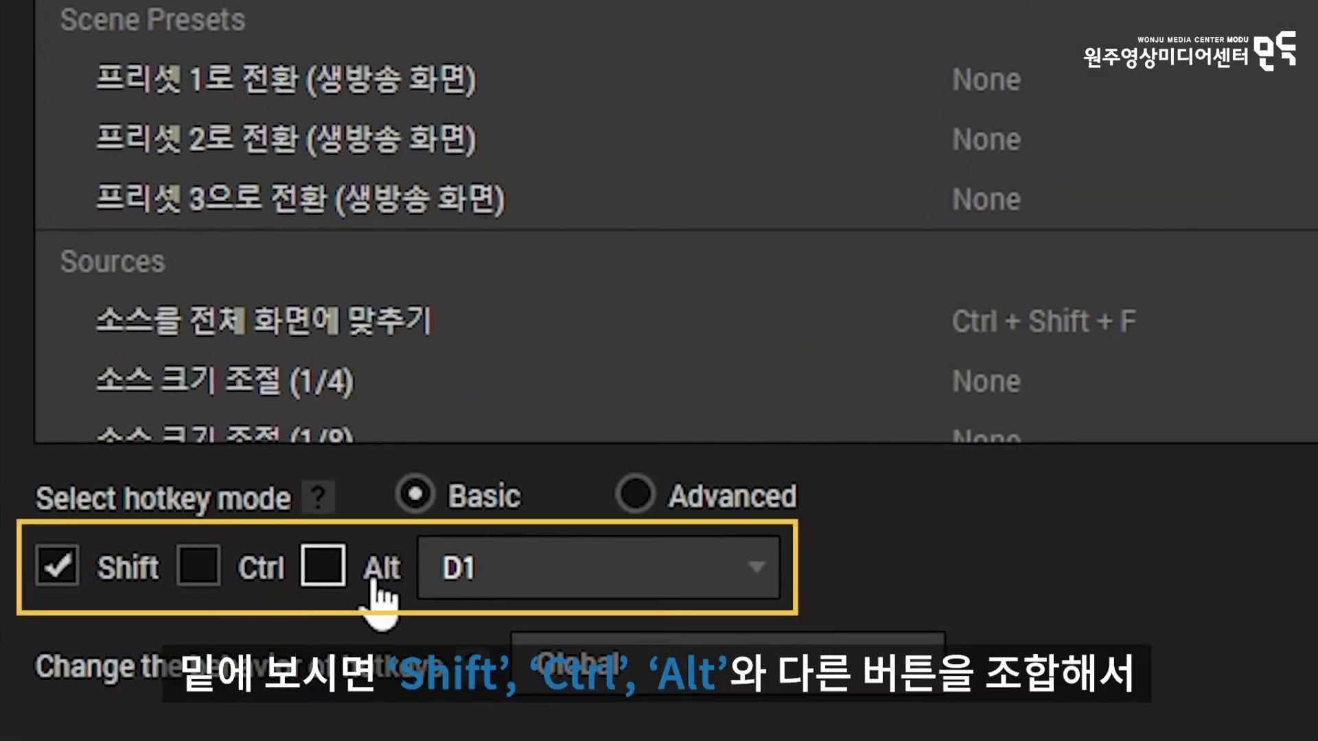
Step: Browse the keys that can be combined with Shift, Ctrl or Alt for a hotkey, down to F1
click(440, 582)
scroll(559, 515, down, 7)
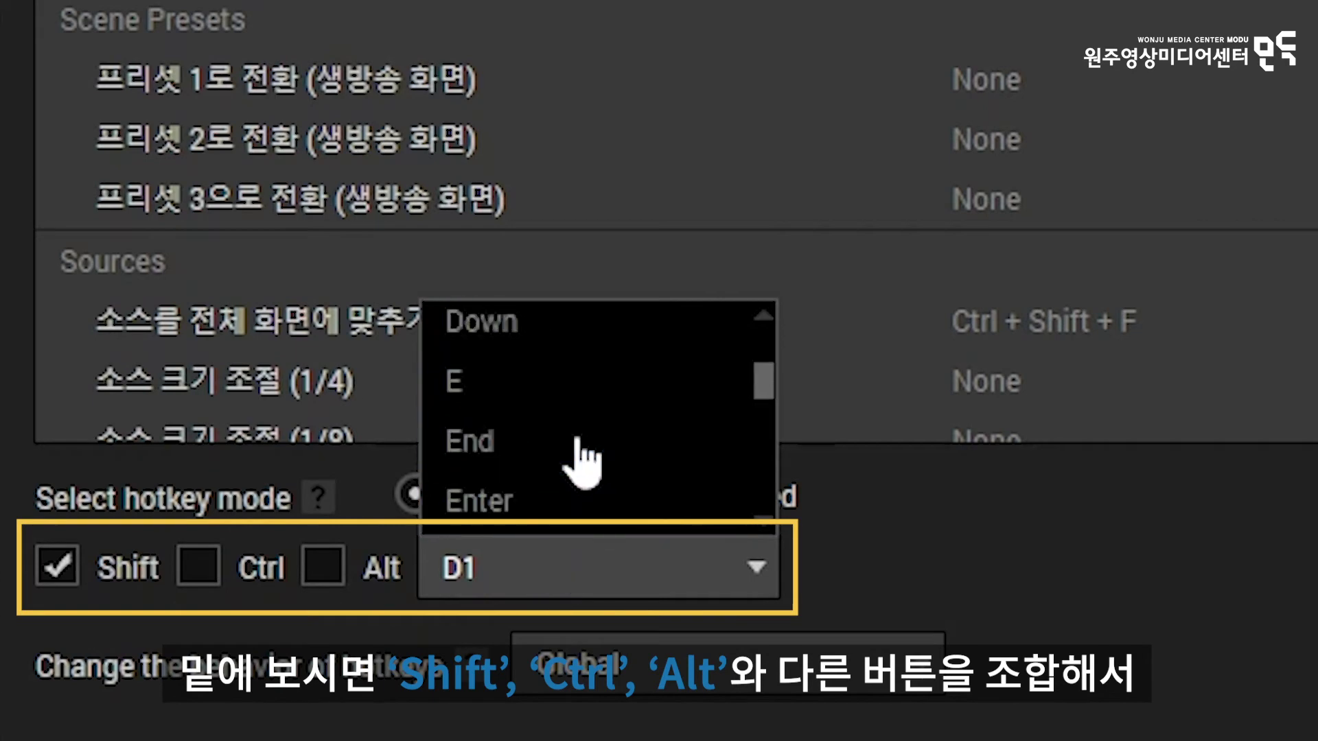
scroll(567, 409, down, 4)
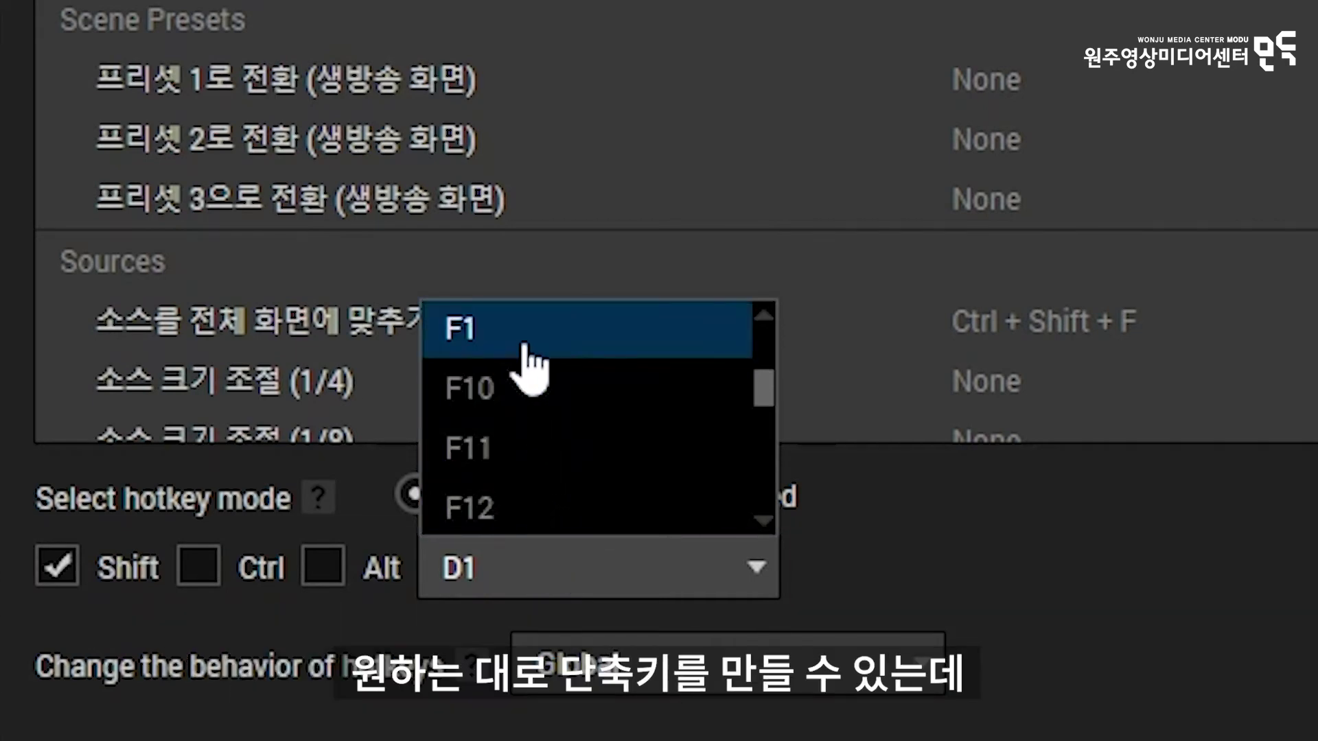
click(525, 347)
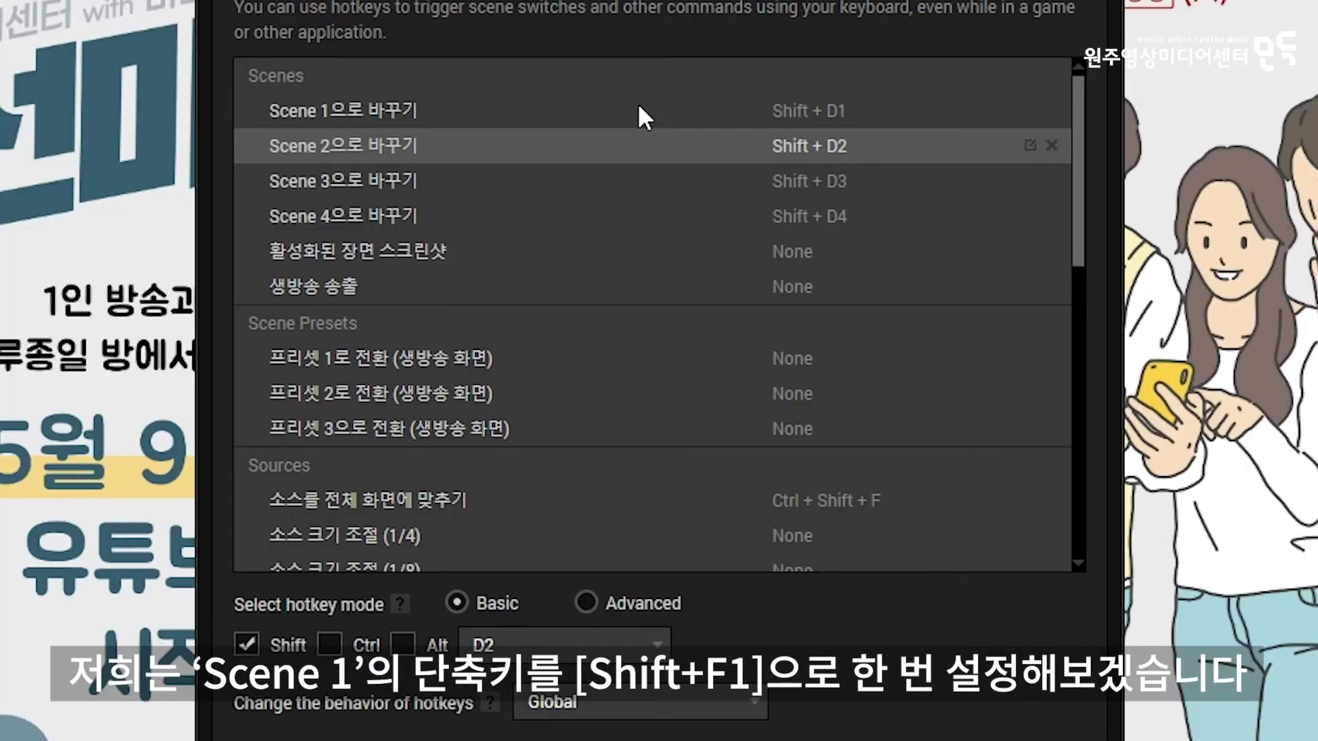
Step: Set the hotkey for switching to Scene 1 to Shift + F1
click(637, 108)
click(567, 649)
scroll(585, 597, down, 5)
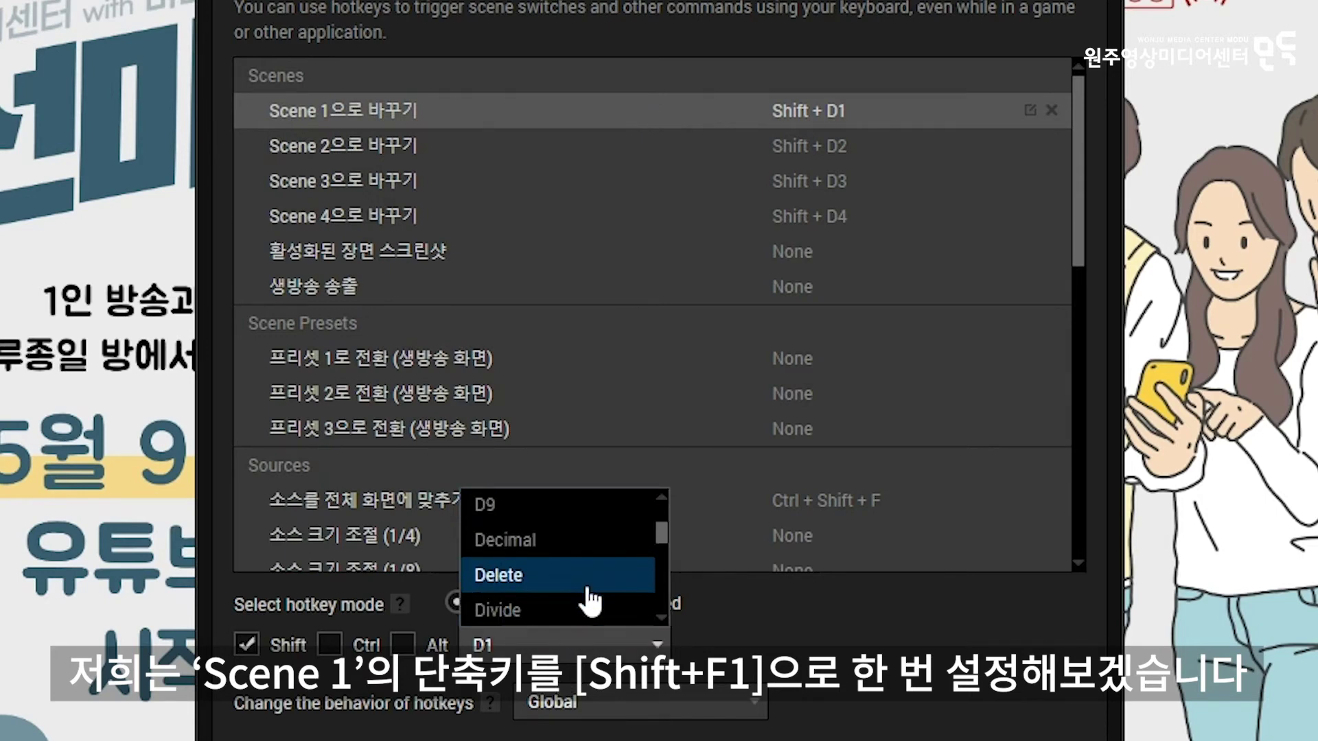
scroll(570, 576, down, 2)
click(550, 539)
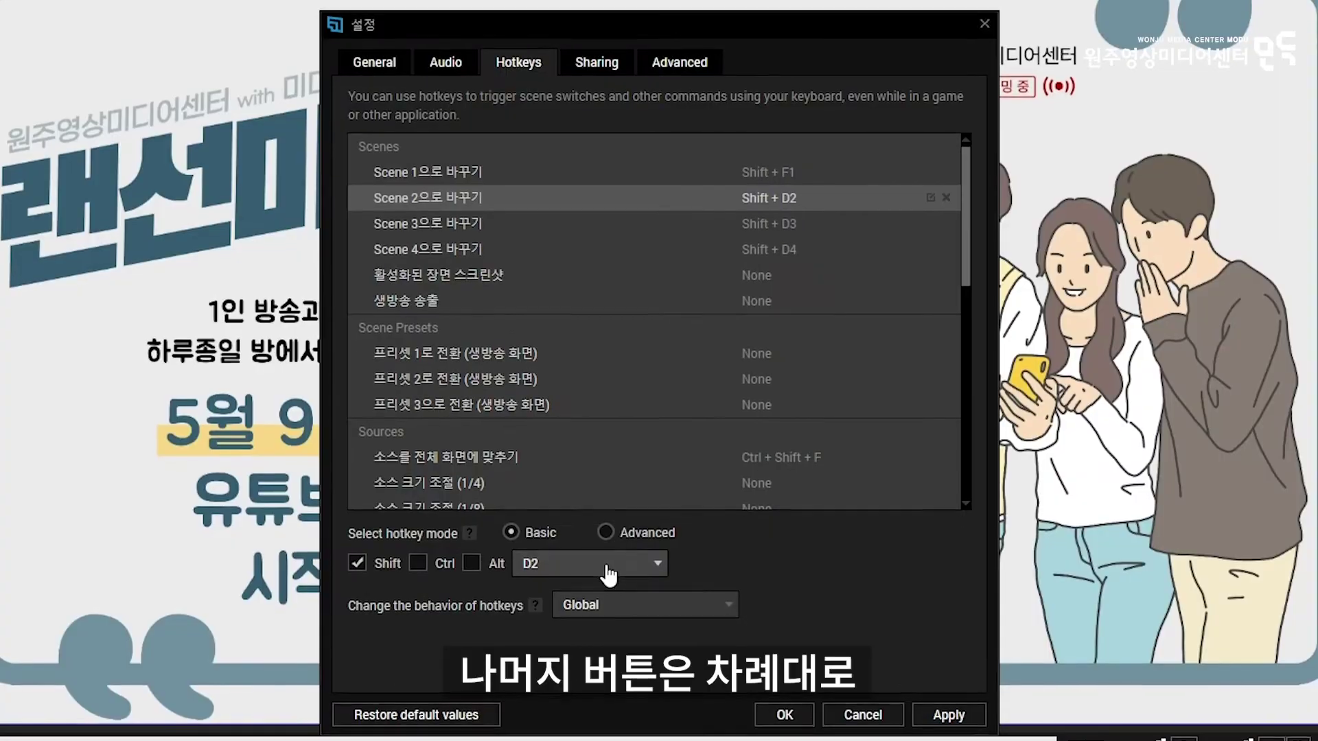
Step: Set the scene-switching hotkeys to Shift + F2 for Scene 2 and Shift + F3 for Scene 3
click(564, 643)
scroll(541, 573, down, 6)
click(542, 533)
click(729, 218)
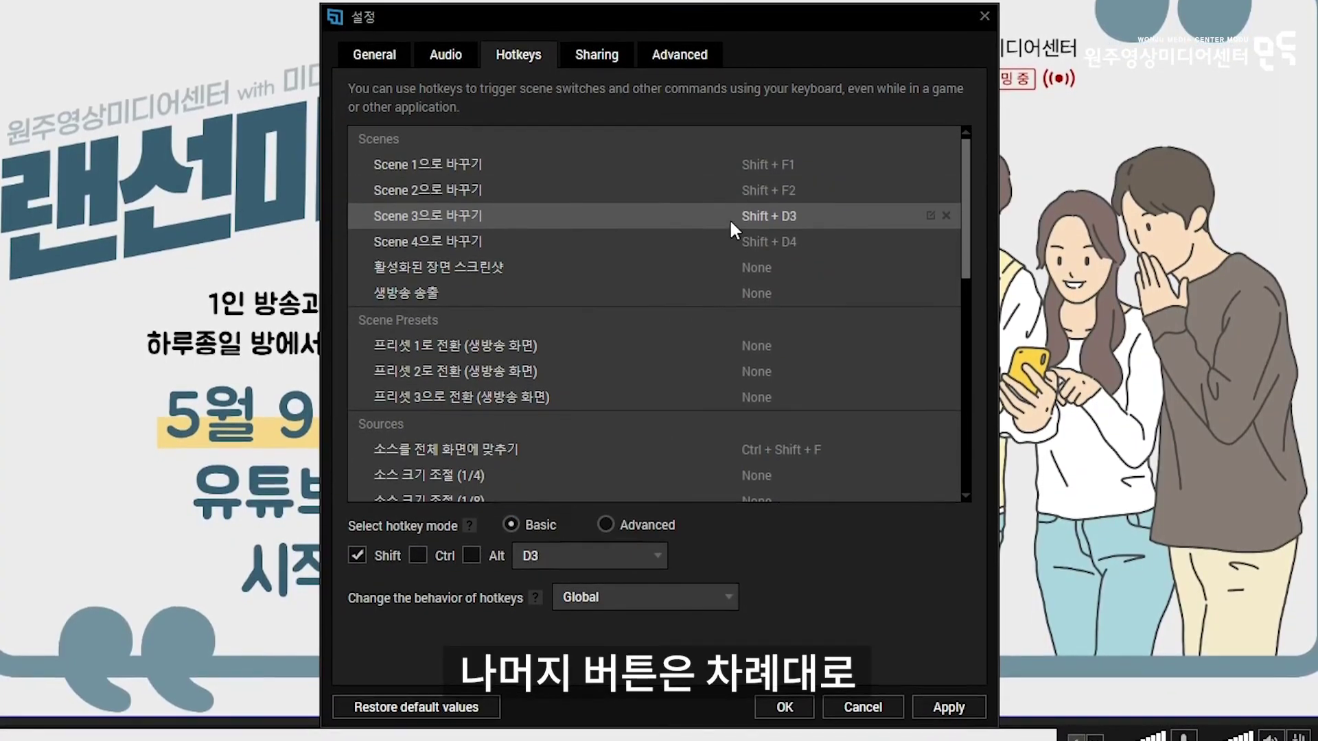
click(577, 558)
scroll(570, 515, down, 8)
click(542, 452)
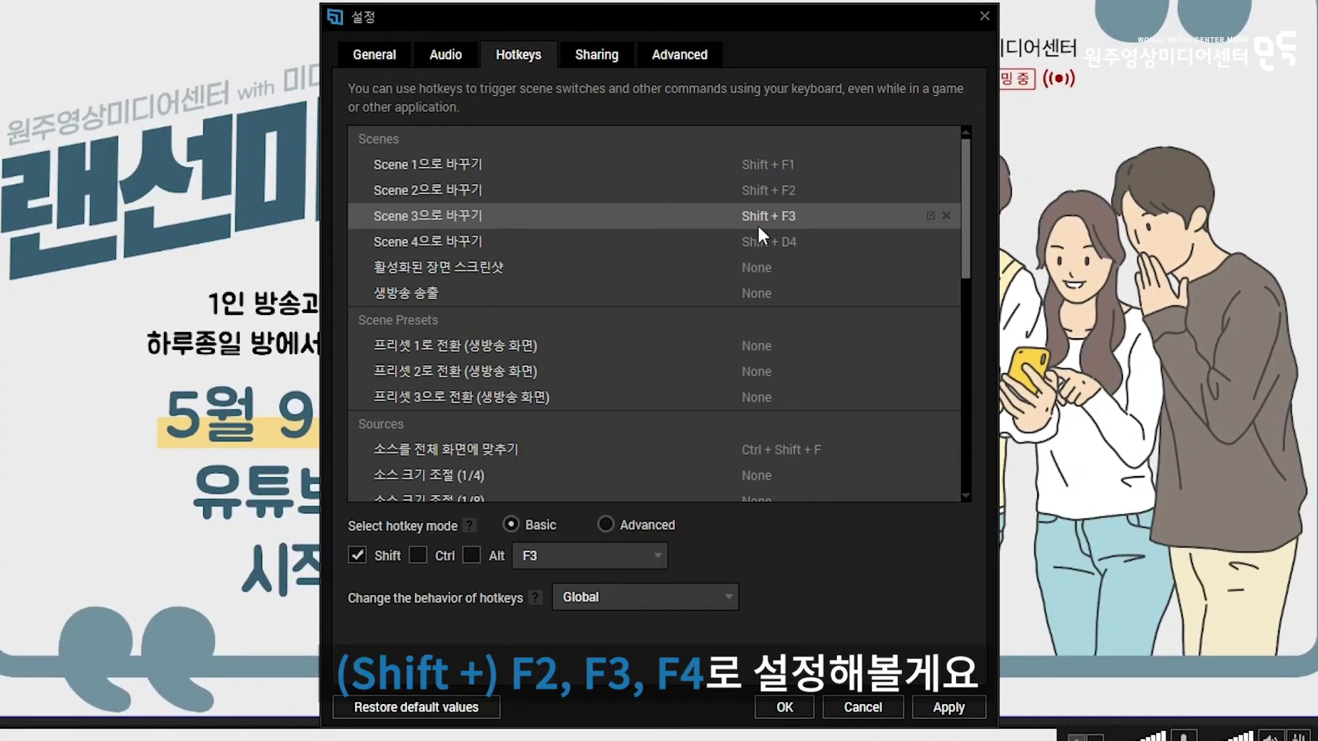
Step: Set the hotkey for switching to Scene 4 to Shift + F4
click(756, 242)
click(590, 556)
scroll(604, 508, down, 8)
scroll(583, 481, up, 5)
click(564, 458)
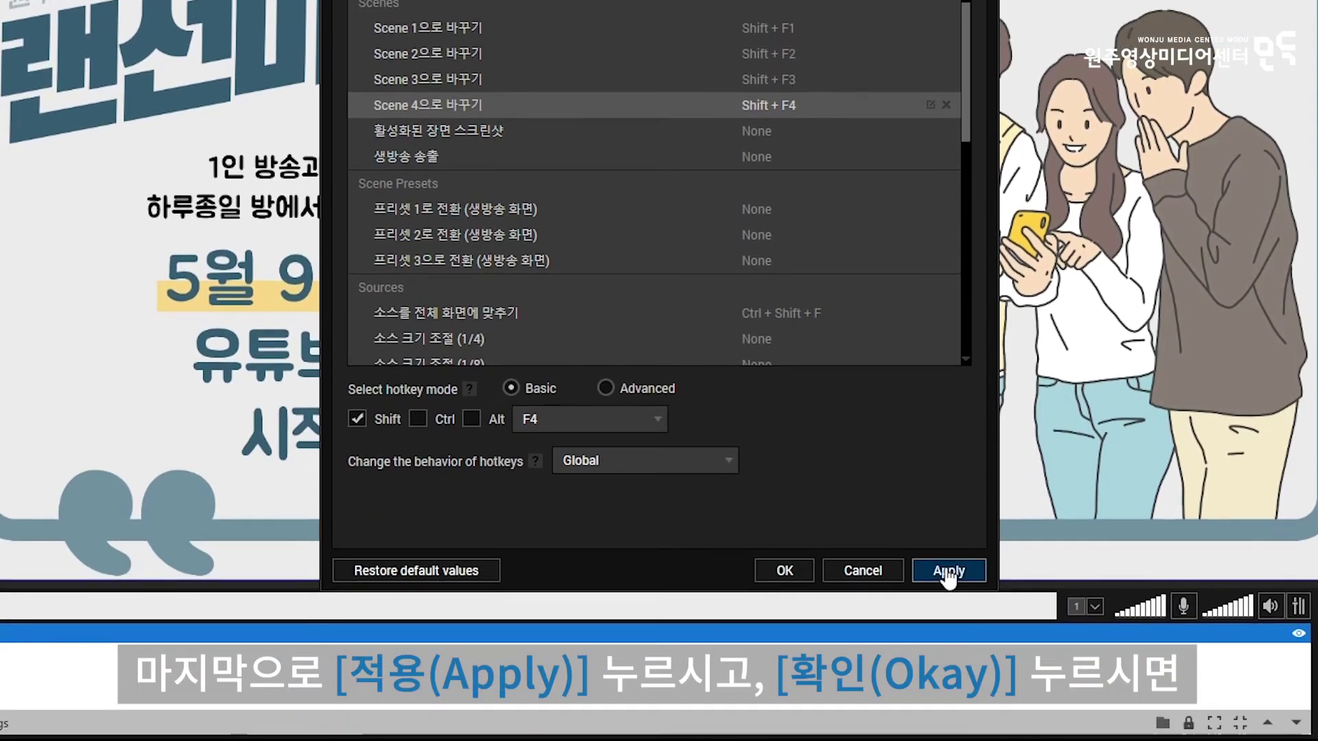
Step: Apply and confirm the hotkey settings, then switch to Scene 2 with its new hotkey
click(949, 573)
click(789, 574)
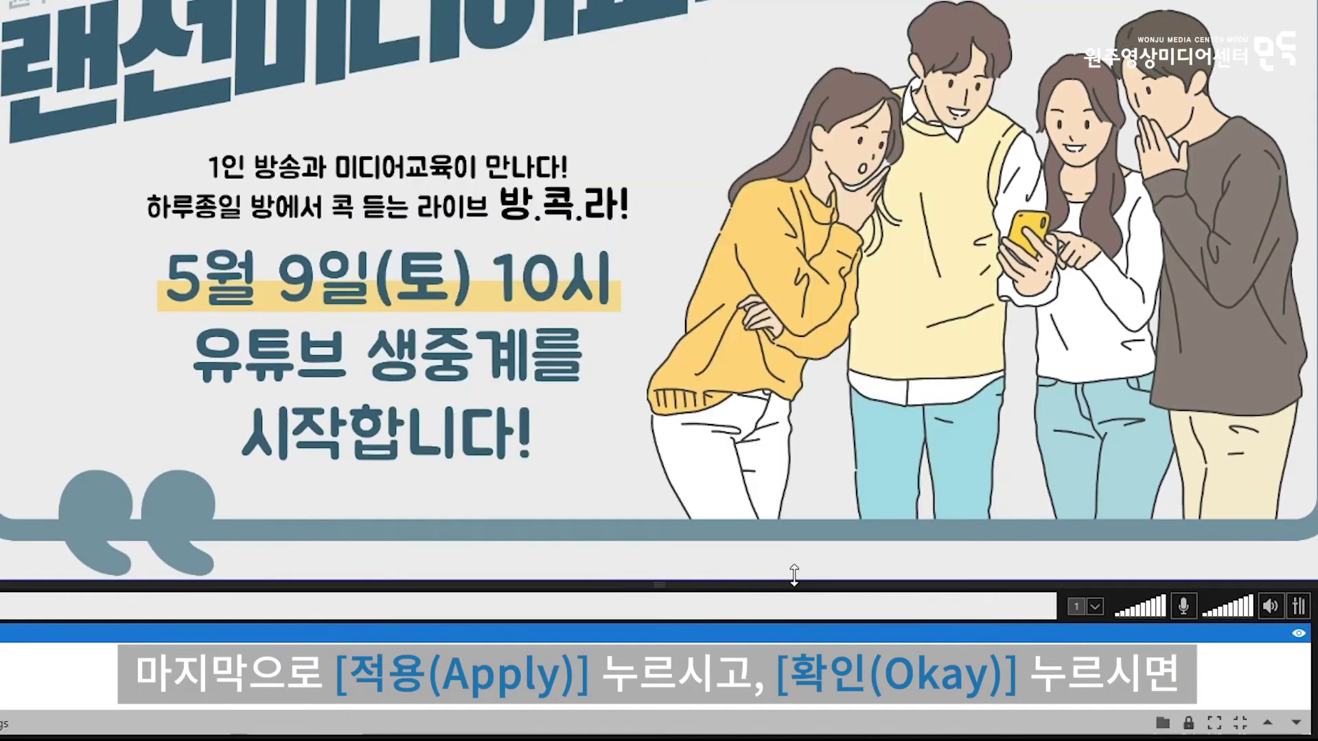
key(shift+F2)
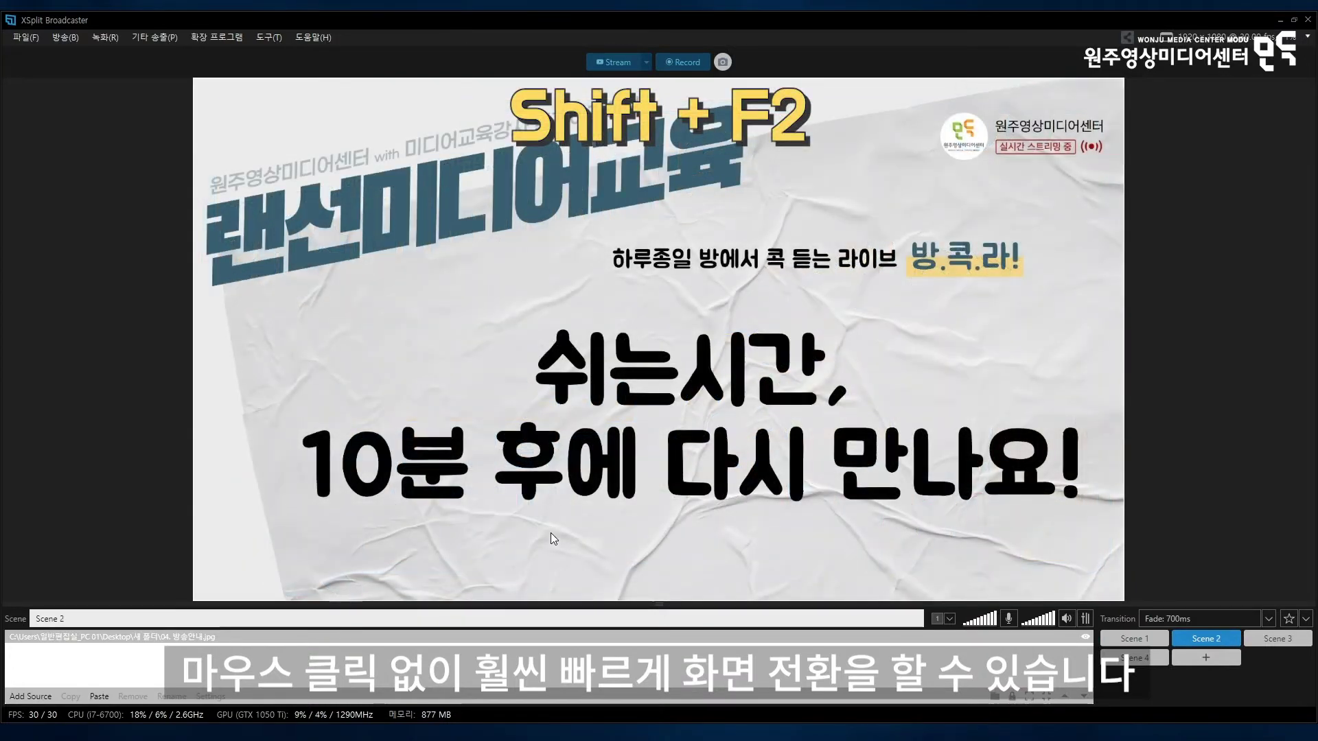
Step: Switch to Scene 3 with its assigned hotkey
key(shift+F3)
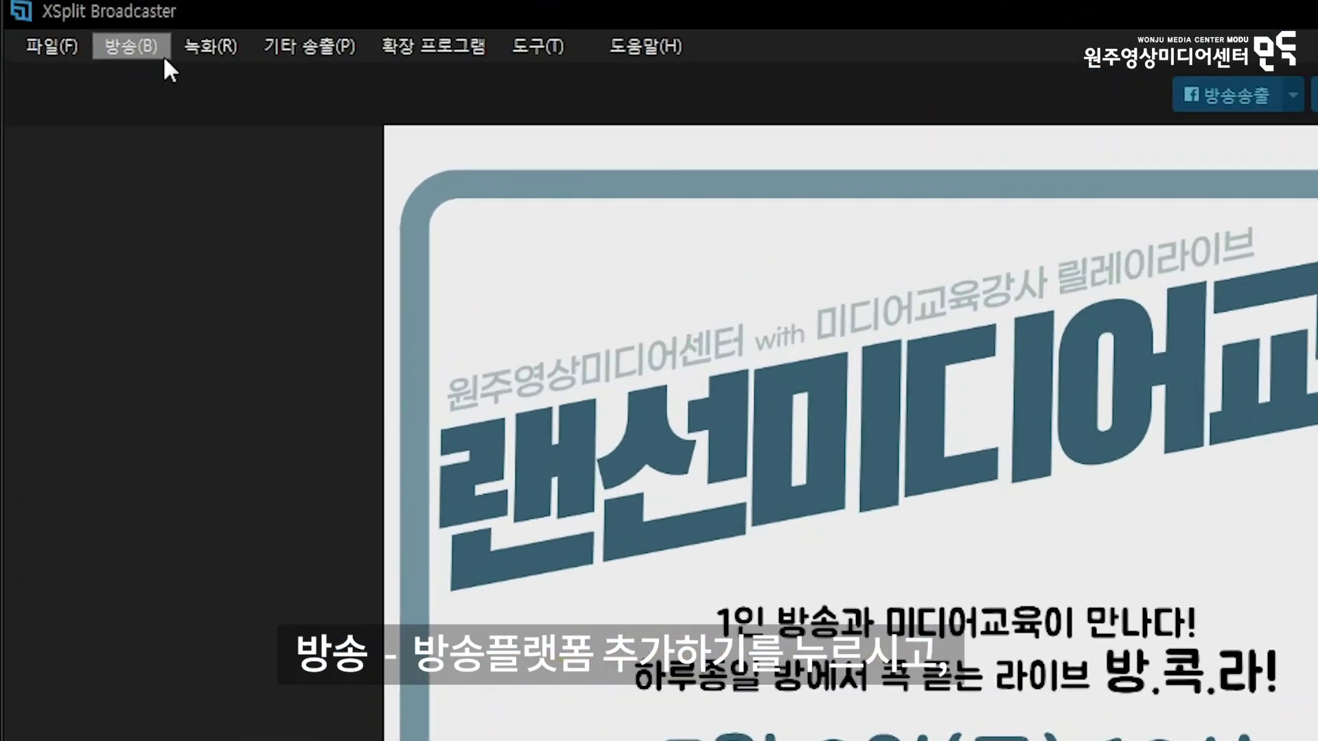
Step: Add YouTube Live as a broadcast platform and open the authorization page that lets XSplit use the YouTube account
click(165, 59)
mouse_move(353, 412)
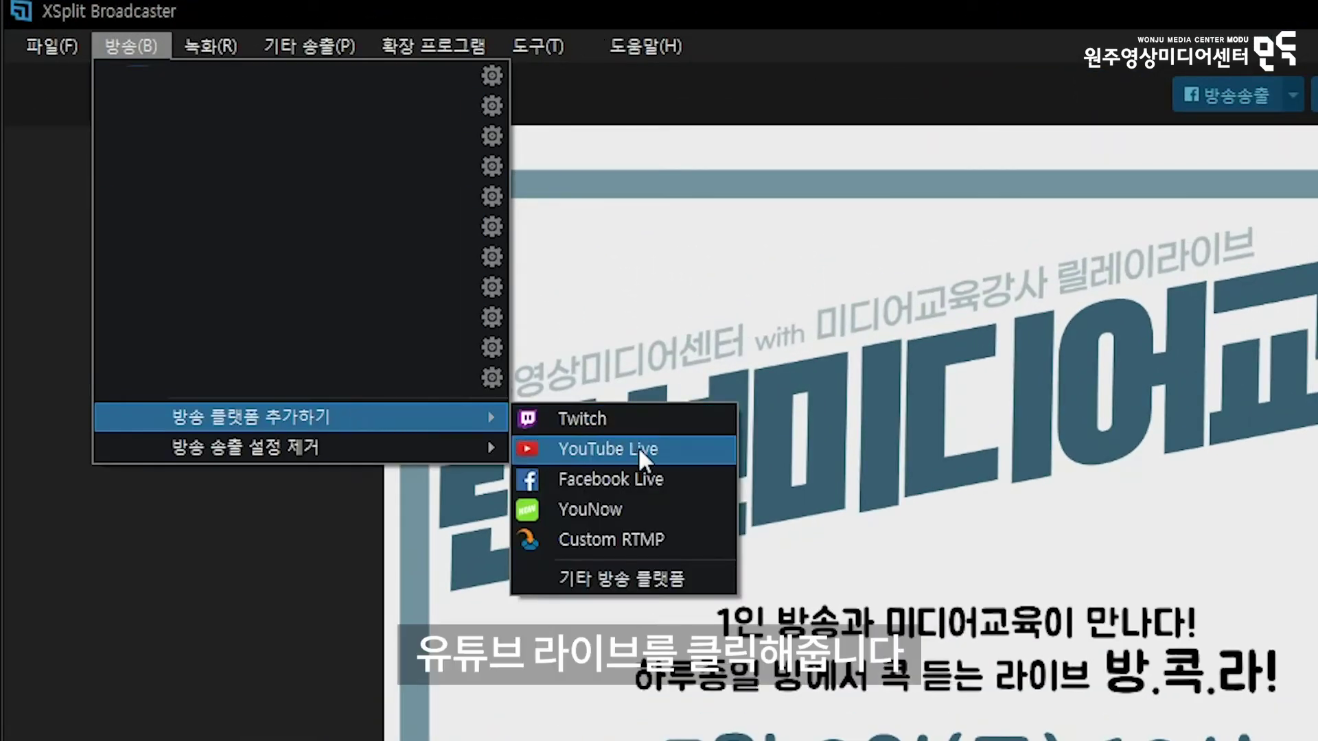
click(668, 452)
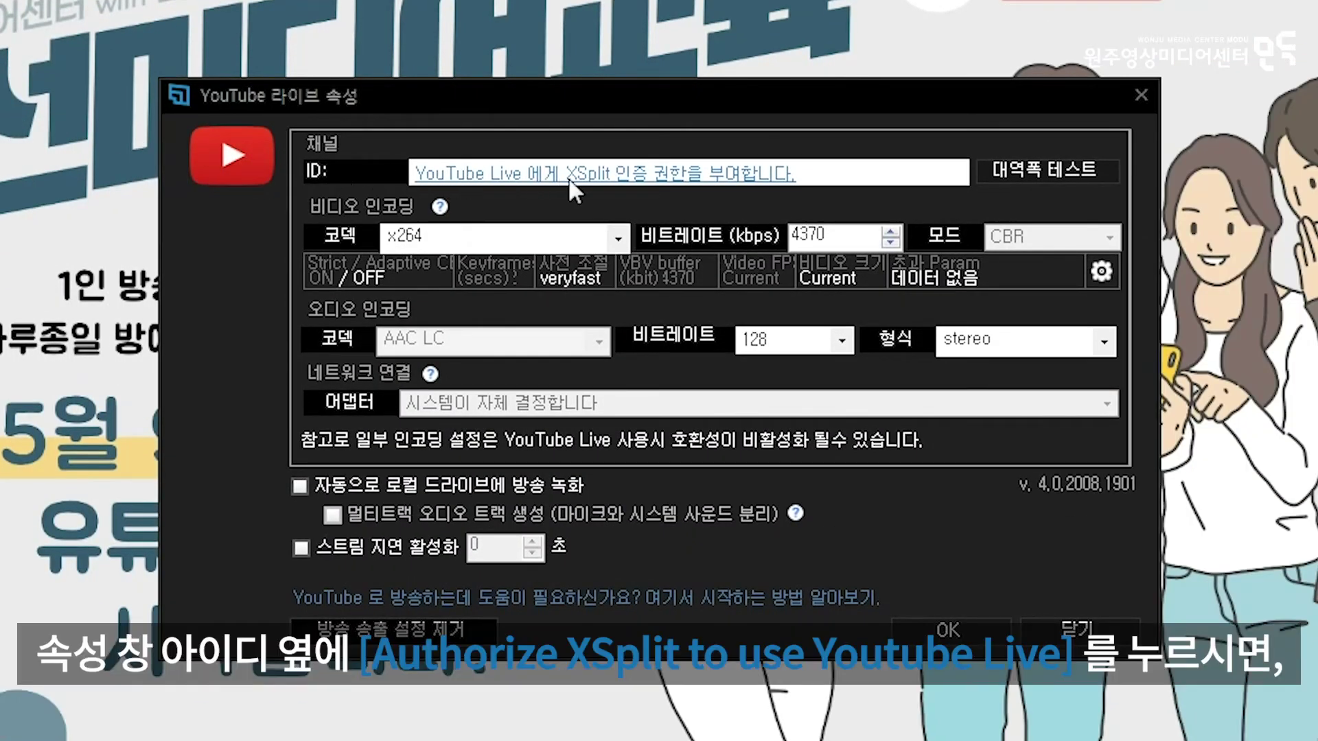
click(749, 180)
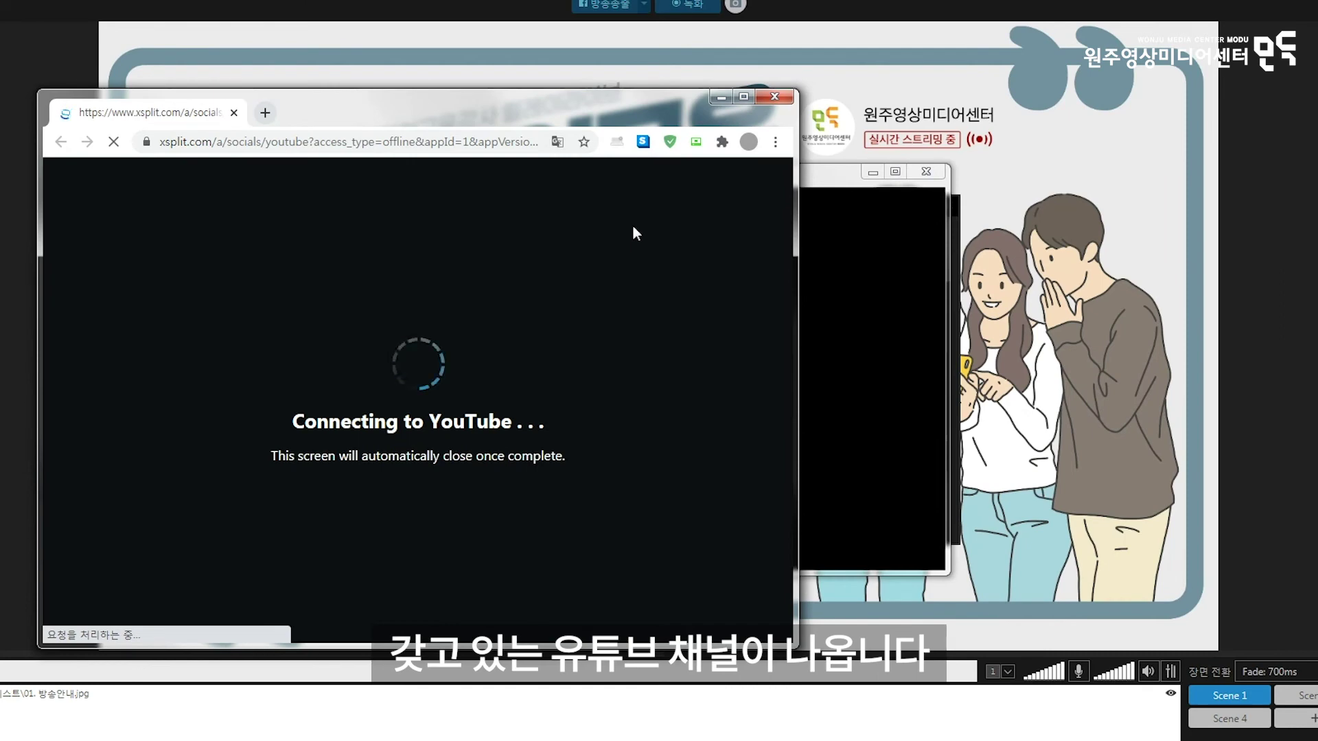
click(688, 223)
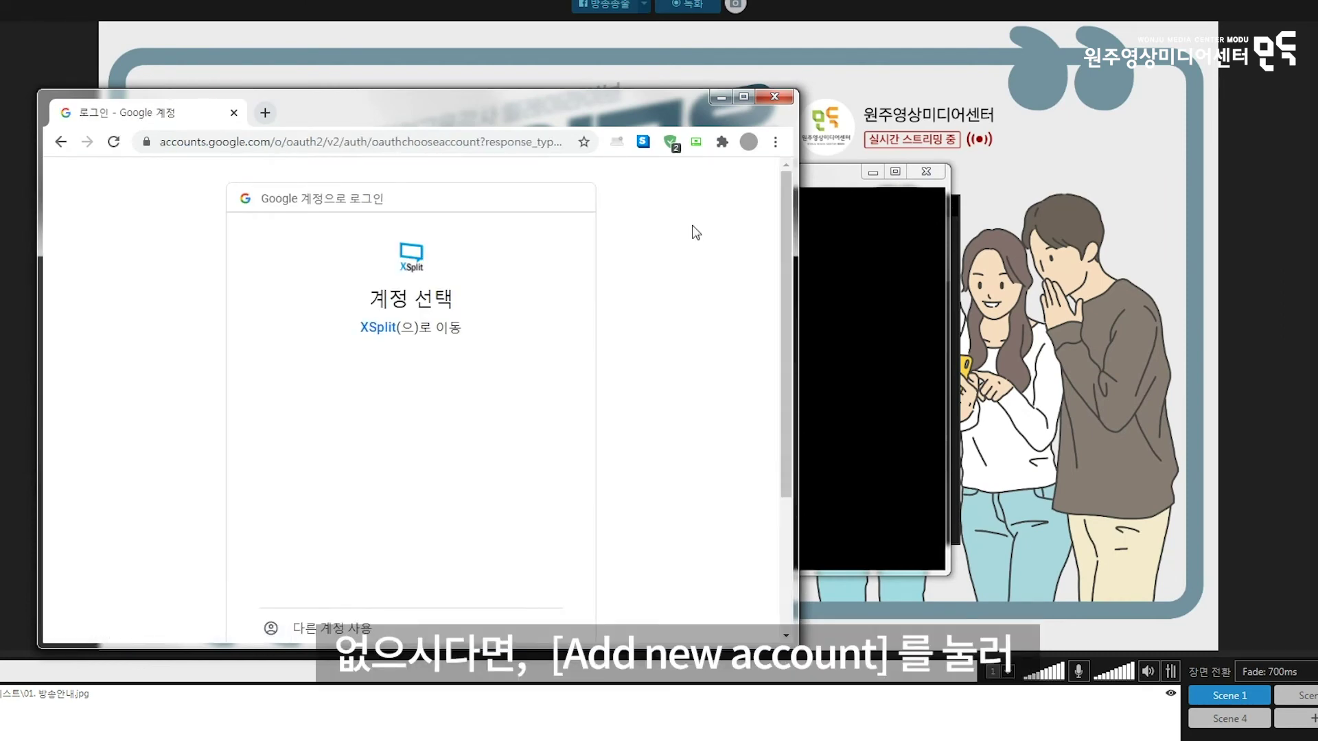
click(60, 142)
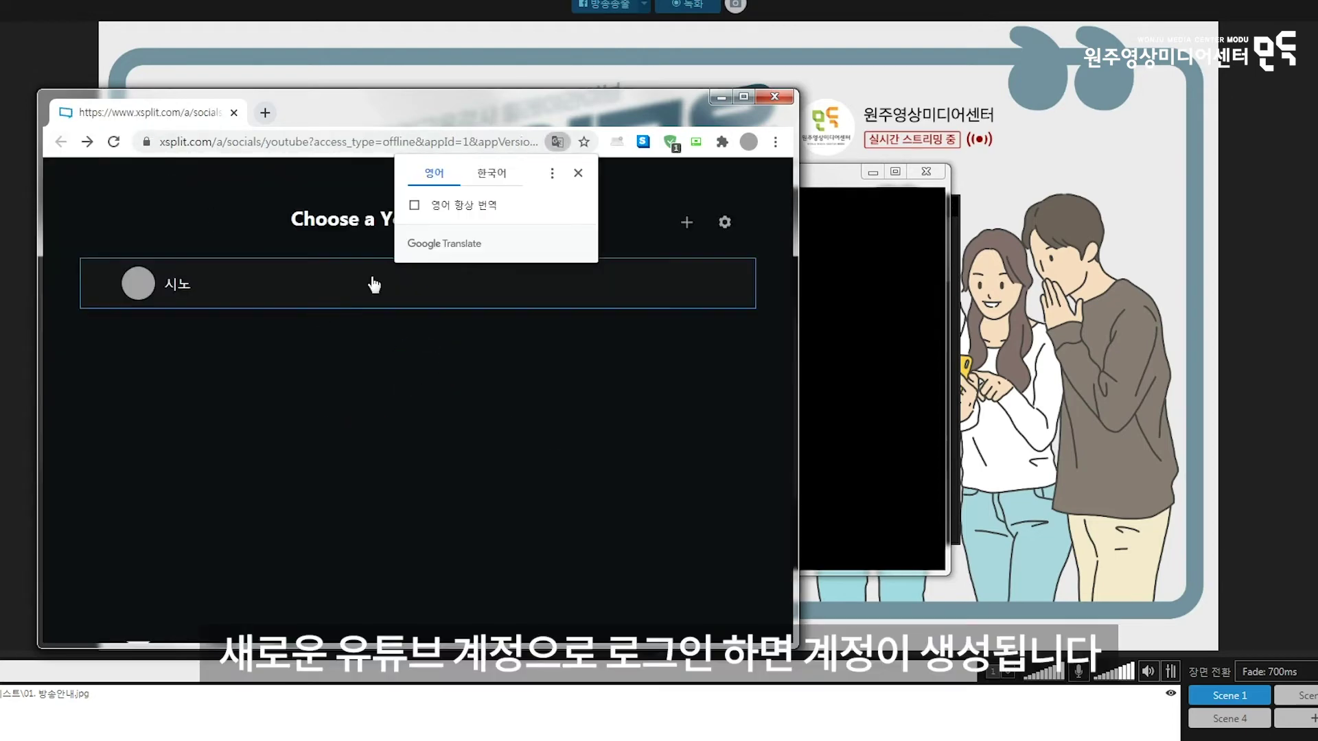
click(578, 173)
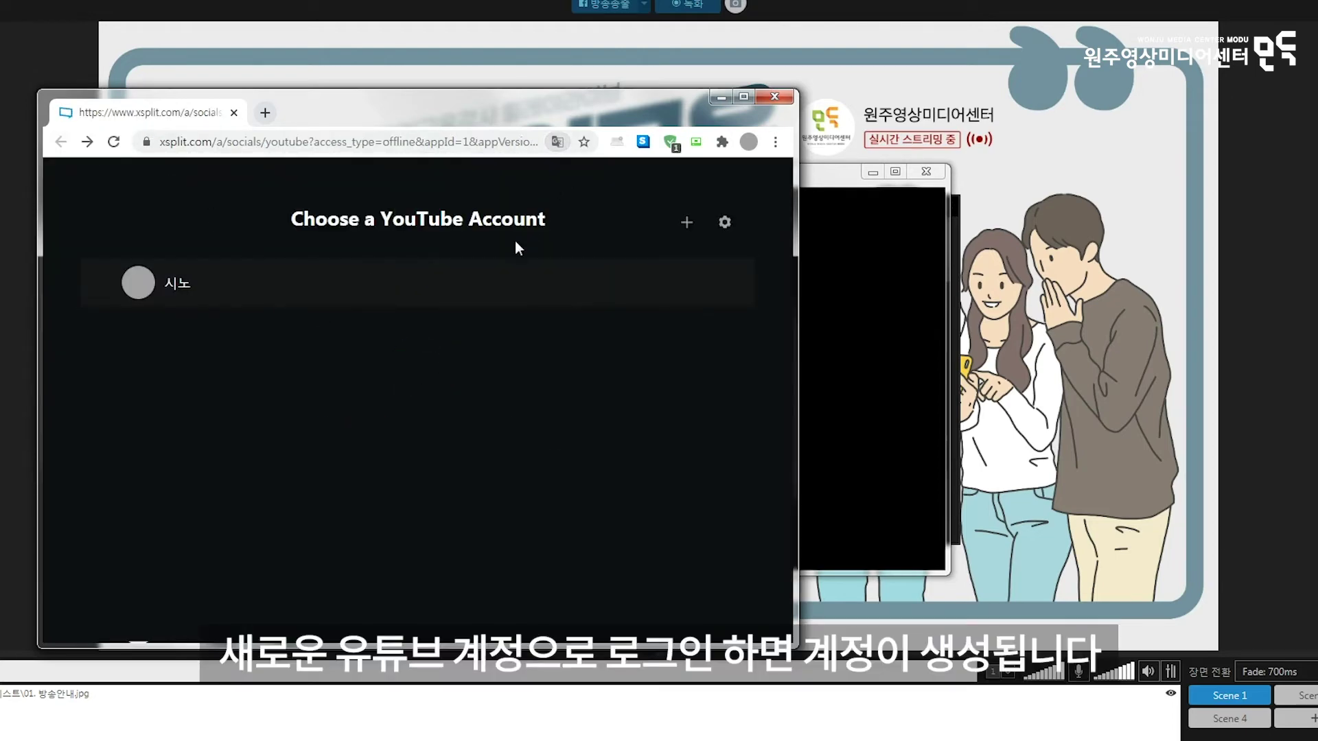
Step: Connect the listed YouTube account, enable automatic recording of the broadcast to the local drive, and confirm the YouTube Live properties
click(498, 283)
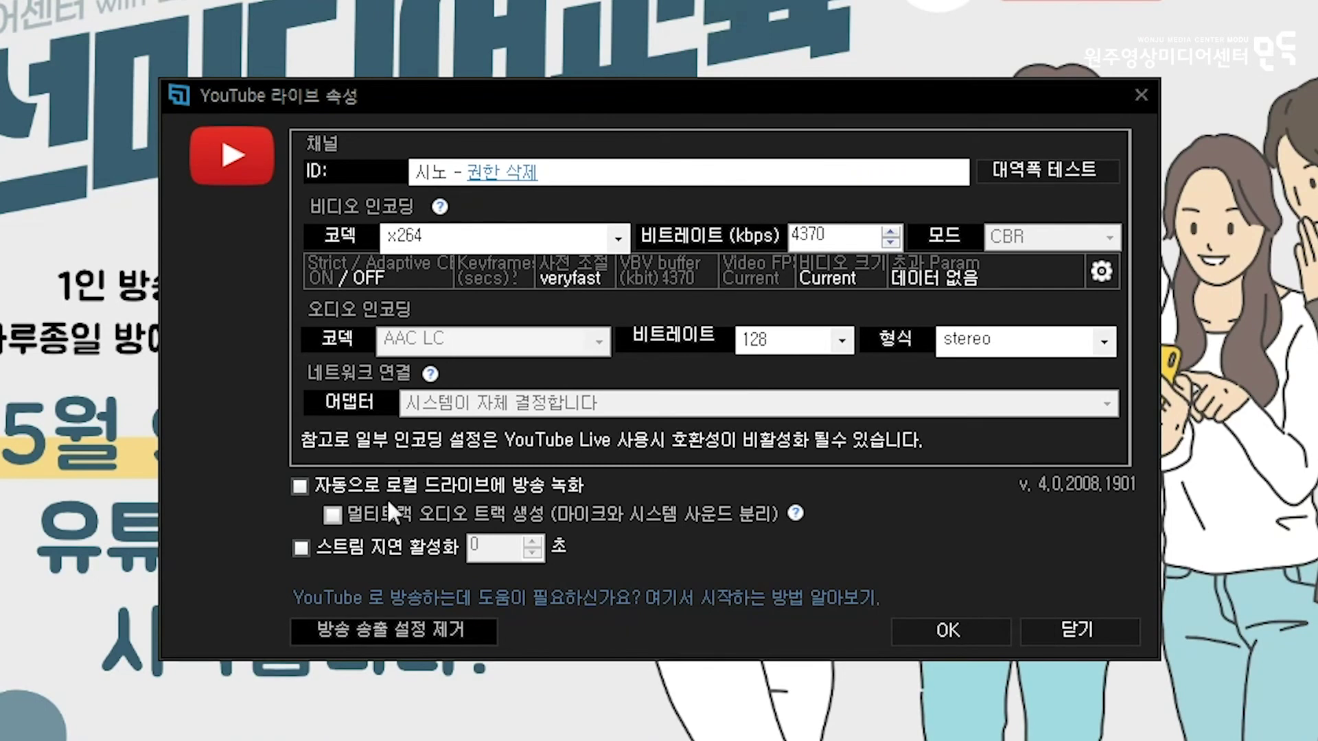
mouse_move(398, 493)
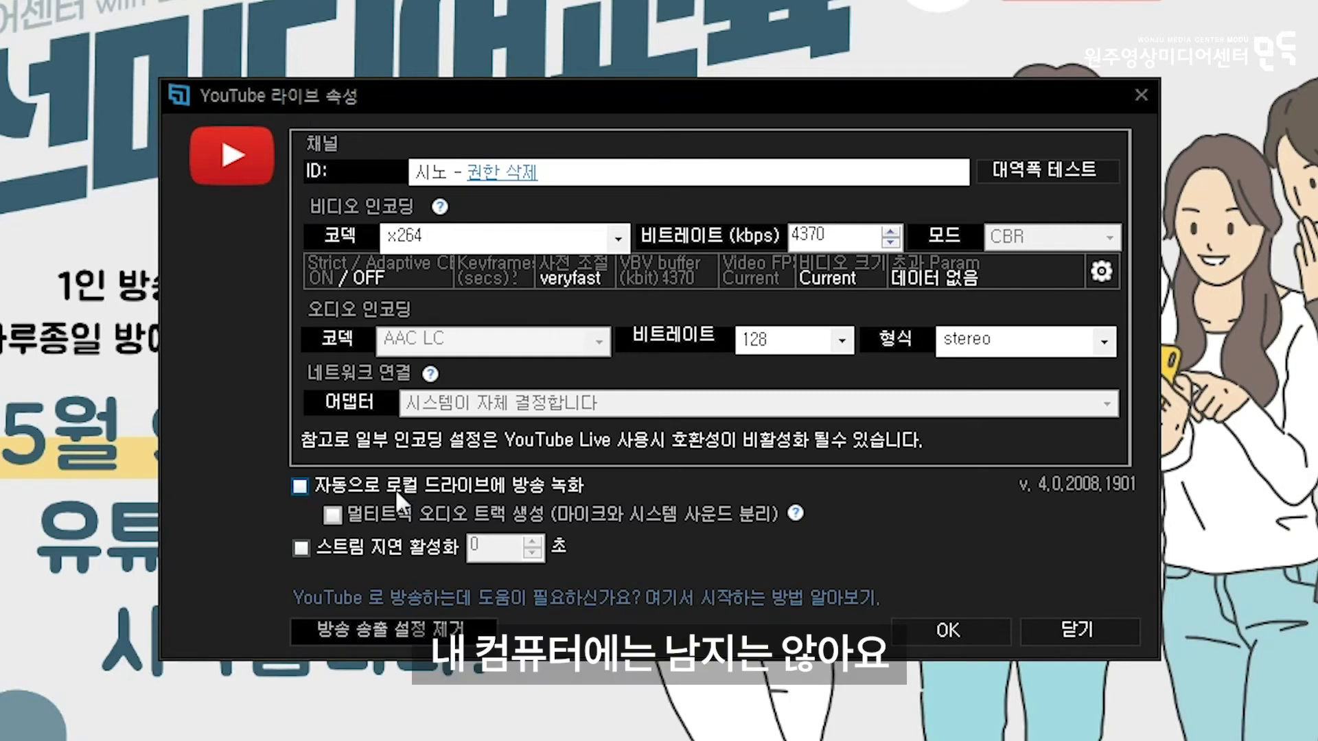
click(295, 484)
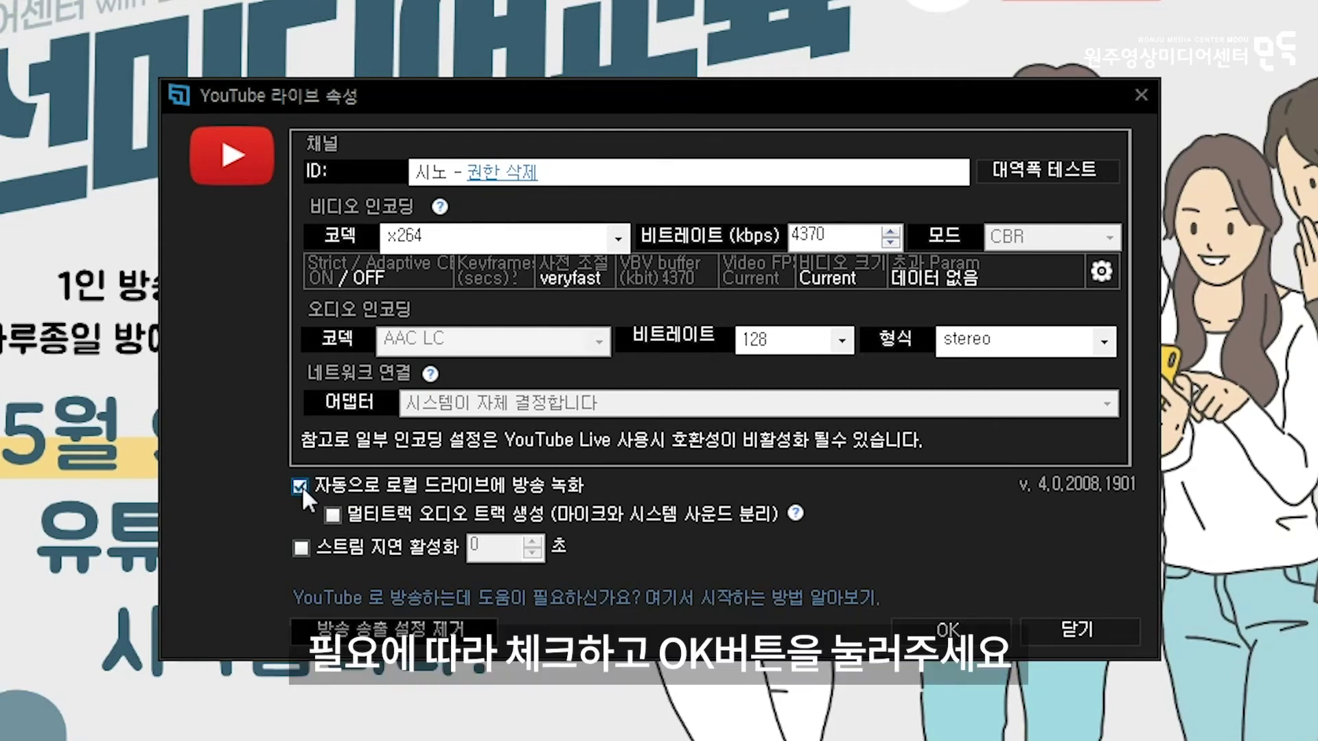
click(934, 630)
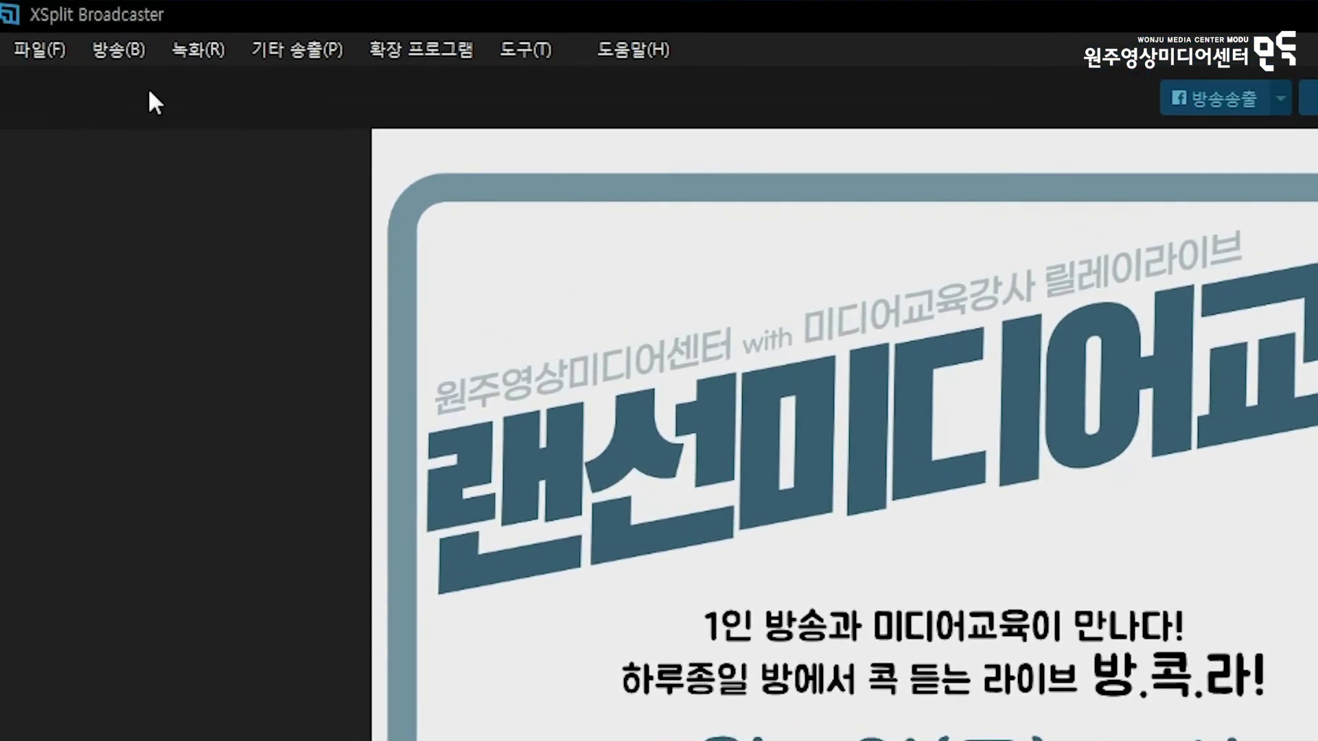
Step: Open the broadcast information for the added YouTube Live channel and replace the broadcast title with "테스트"
click(117, 48)
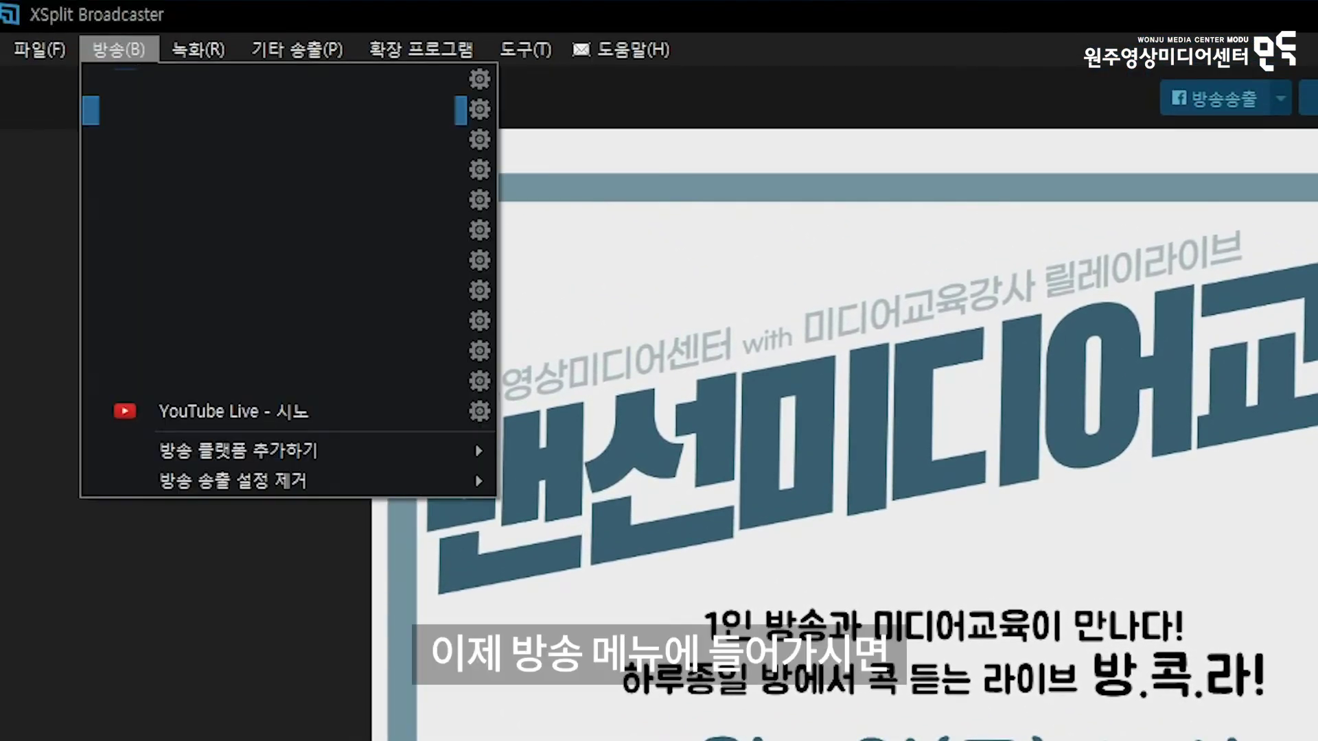
click(180, 412)
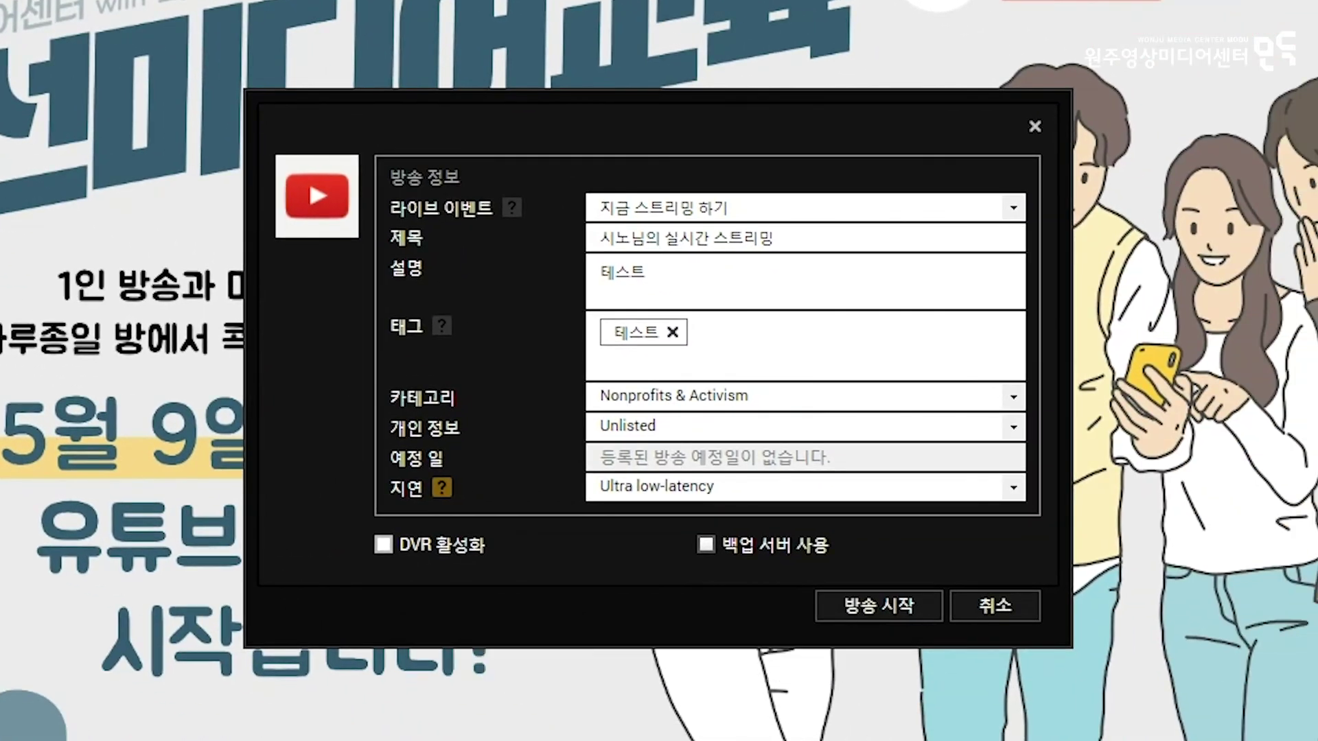
drag(595, 239, 899, 238)
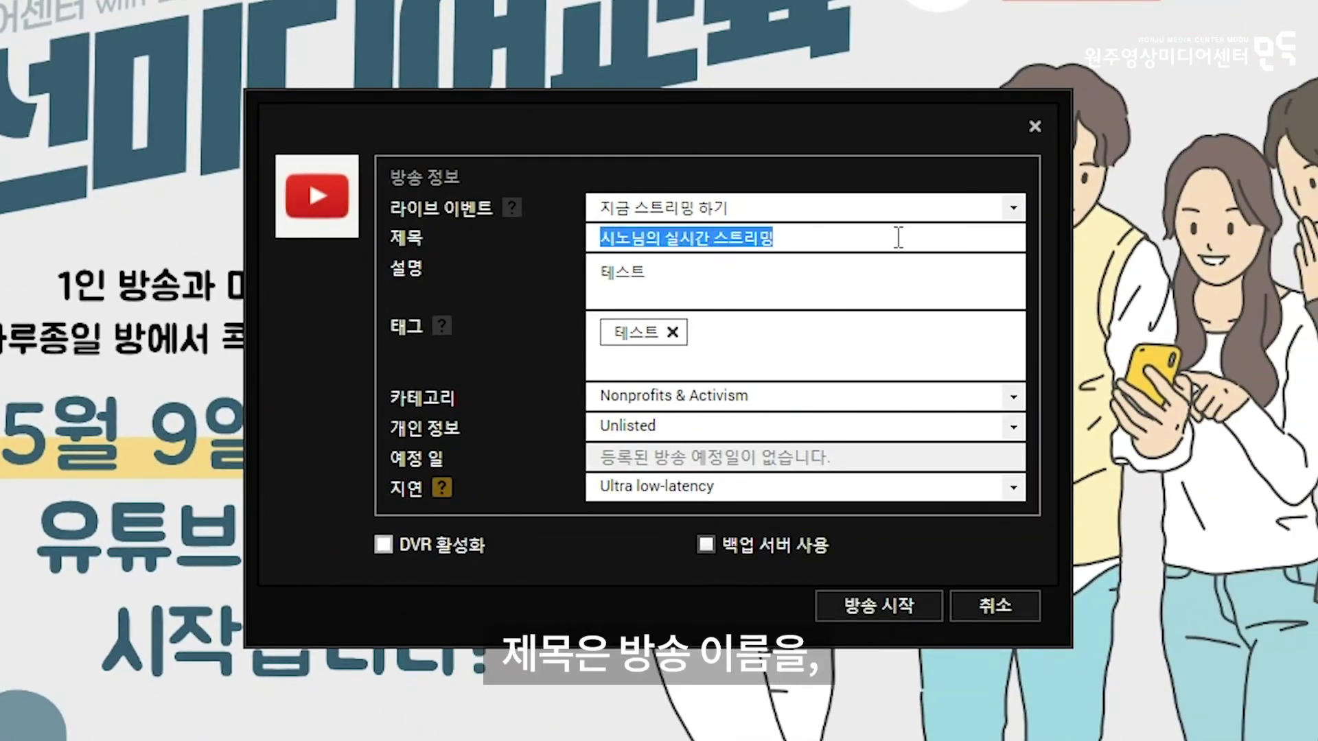
text(ㅁㄴㅇㄹ)
key(BackSpace)
key(BackSpace)
key(BackSpace)
key(BackSpace)
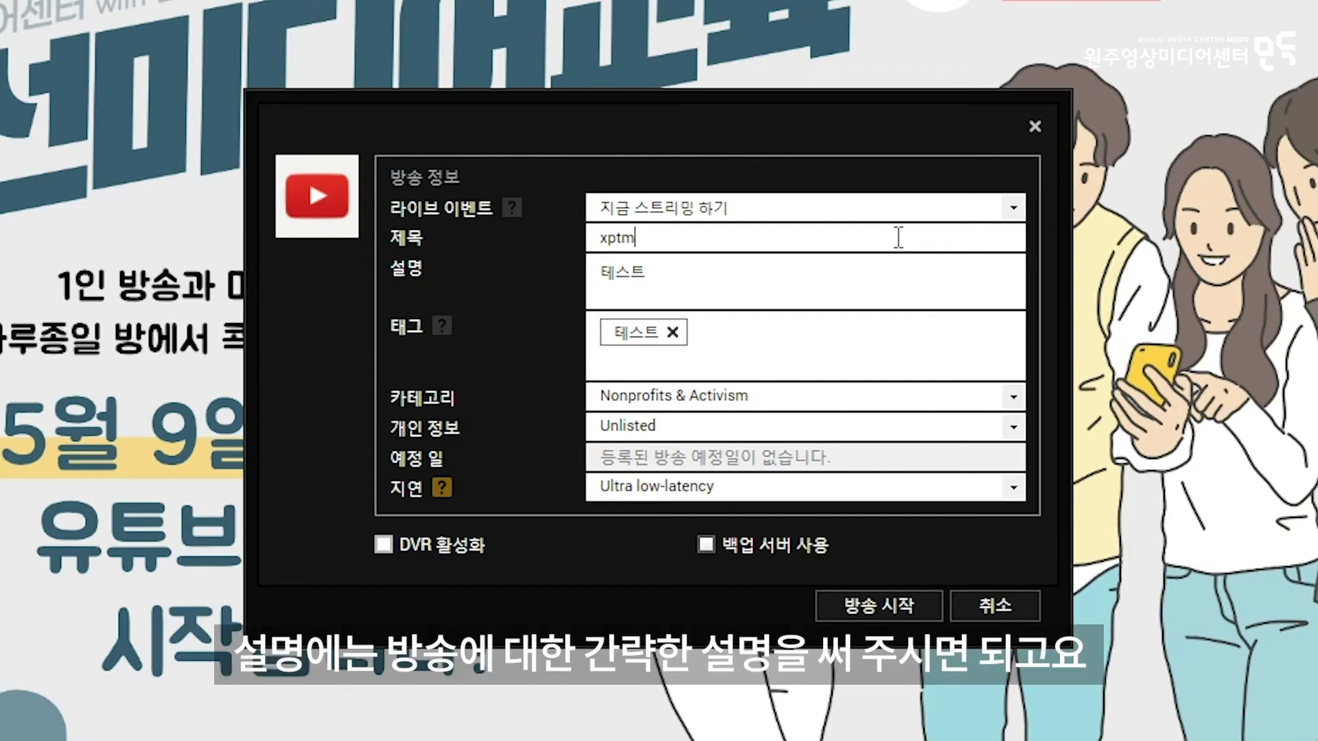
text(테스트)
click(776, 265)
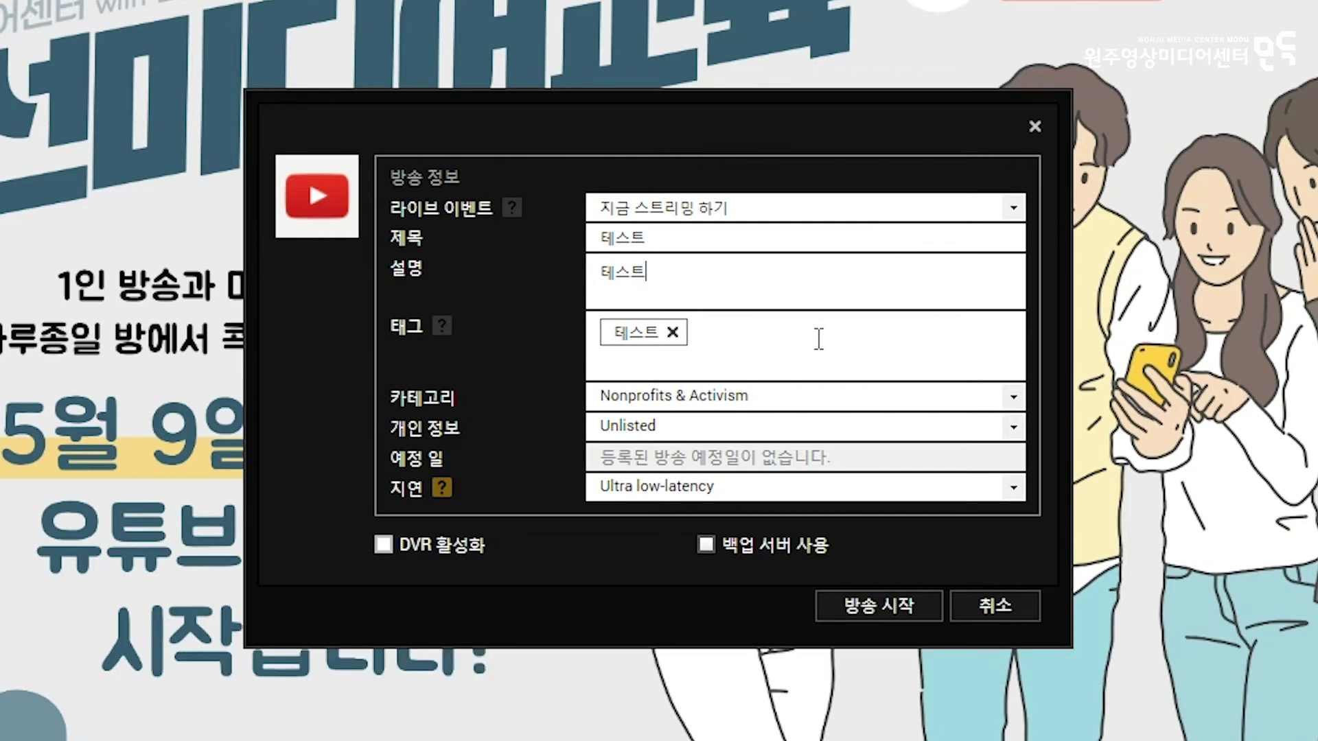
click(730, 356)
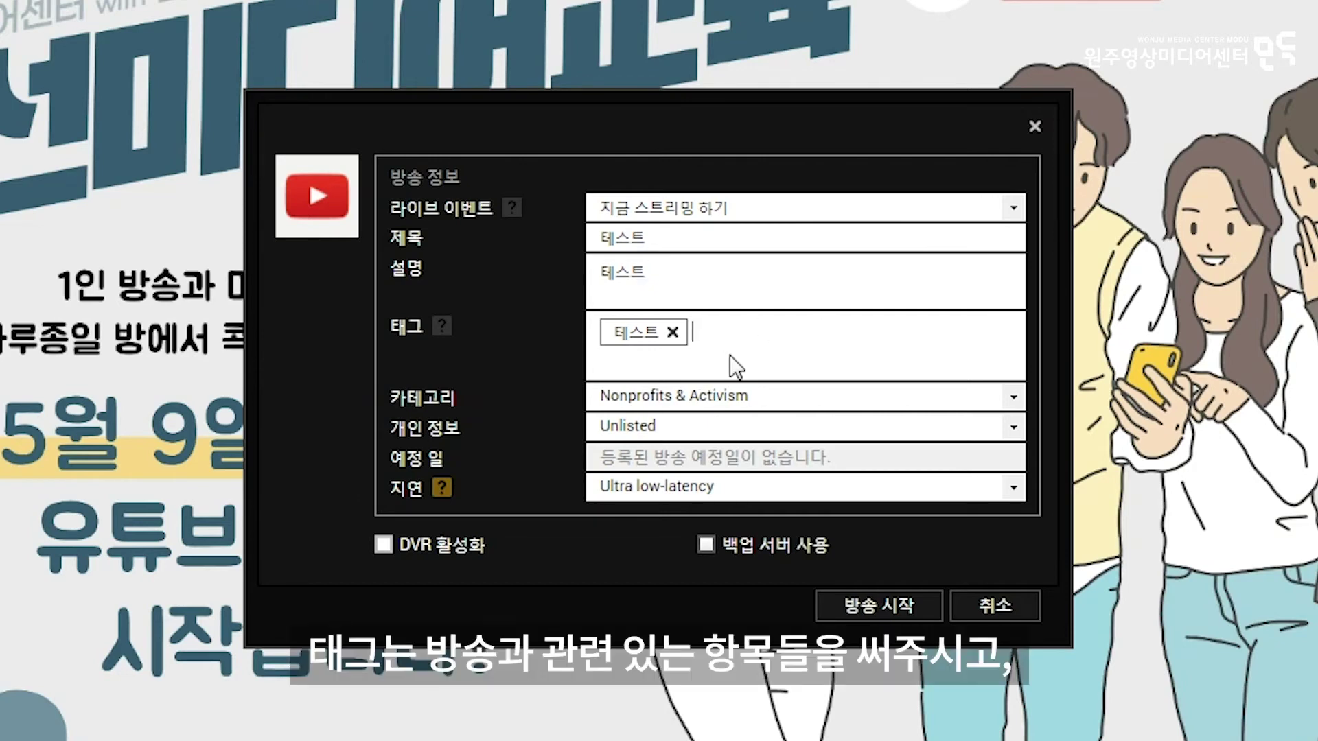
Step: Set the broadcast's privacy to Unlisted and its category to Nonprofits & Activism
click(722, 427)
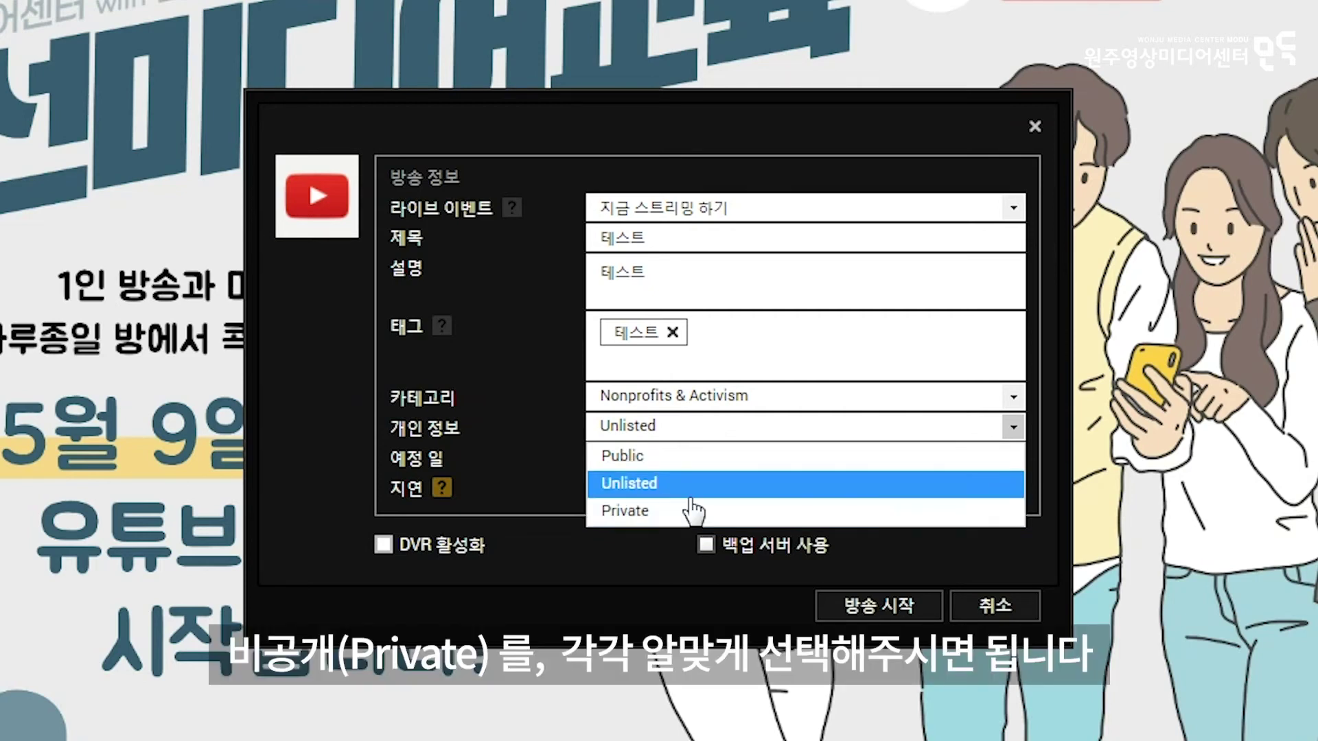
click(714, 484)
click(752, 405)
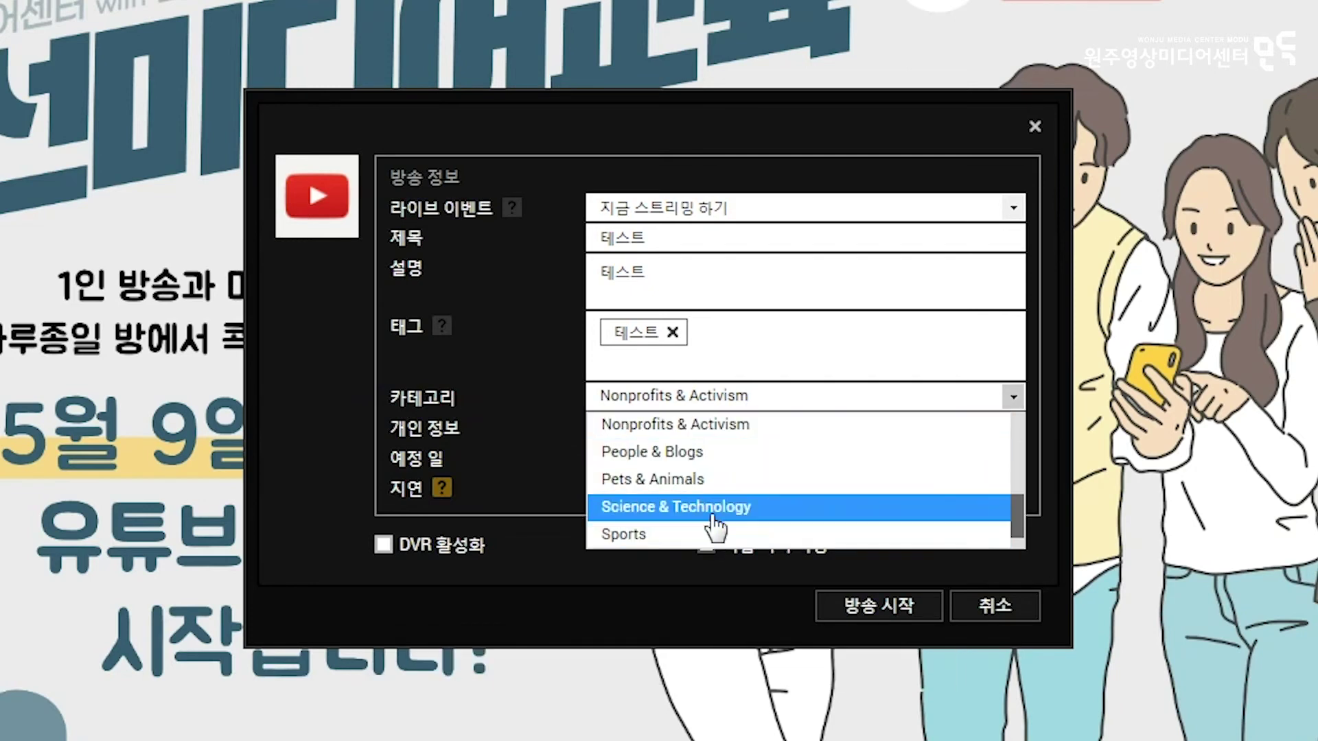
click(753, 434)
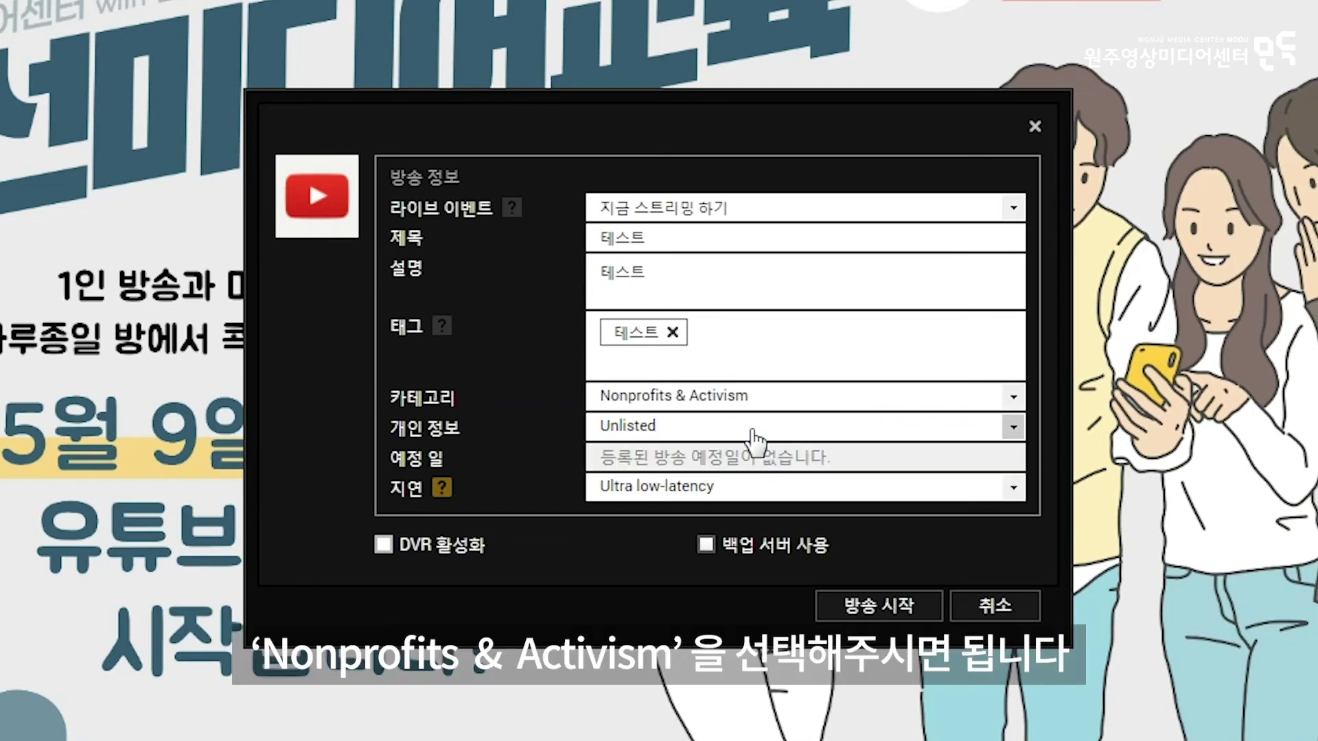
Step: Set the broadcast's latency to Ultra low-latency and start the YouTube live stream
click(724, 487)
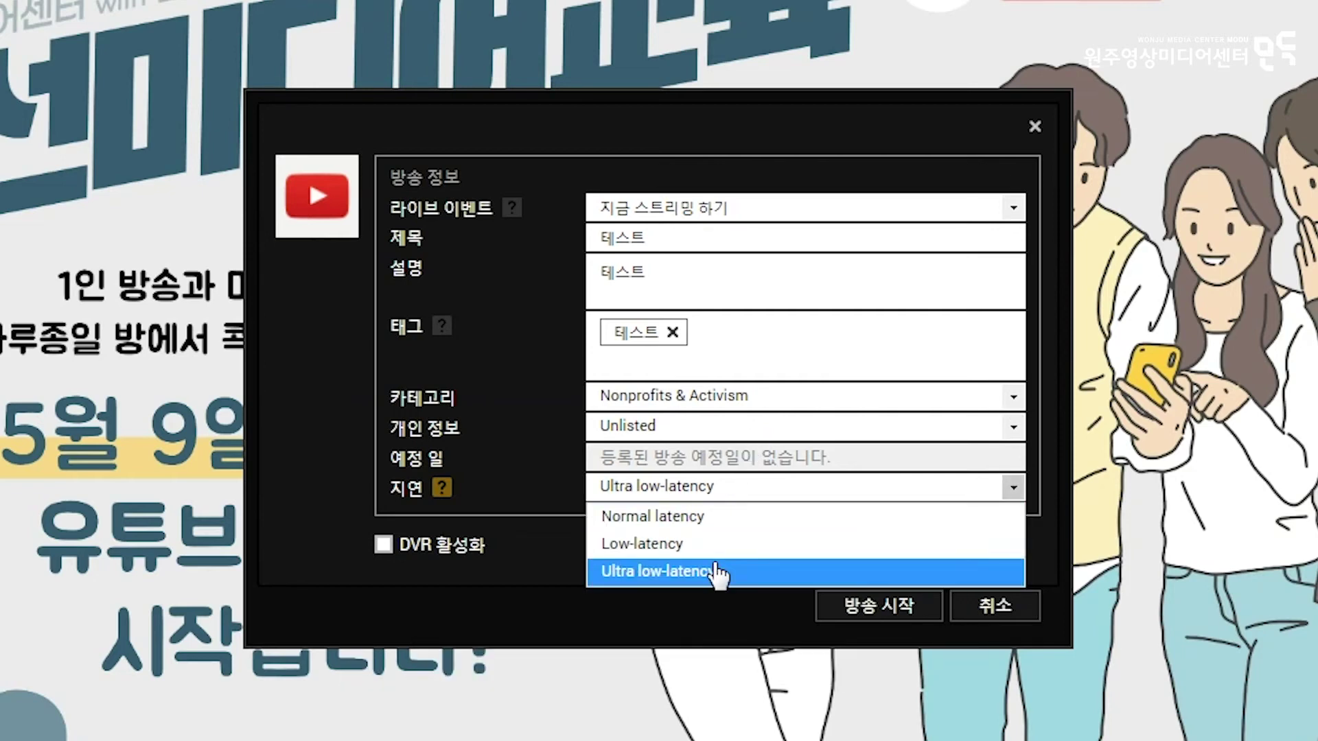
click(439, 491)
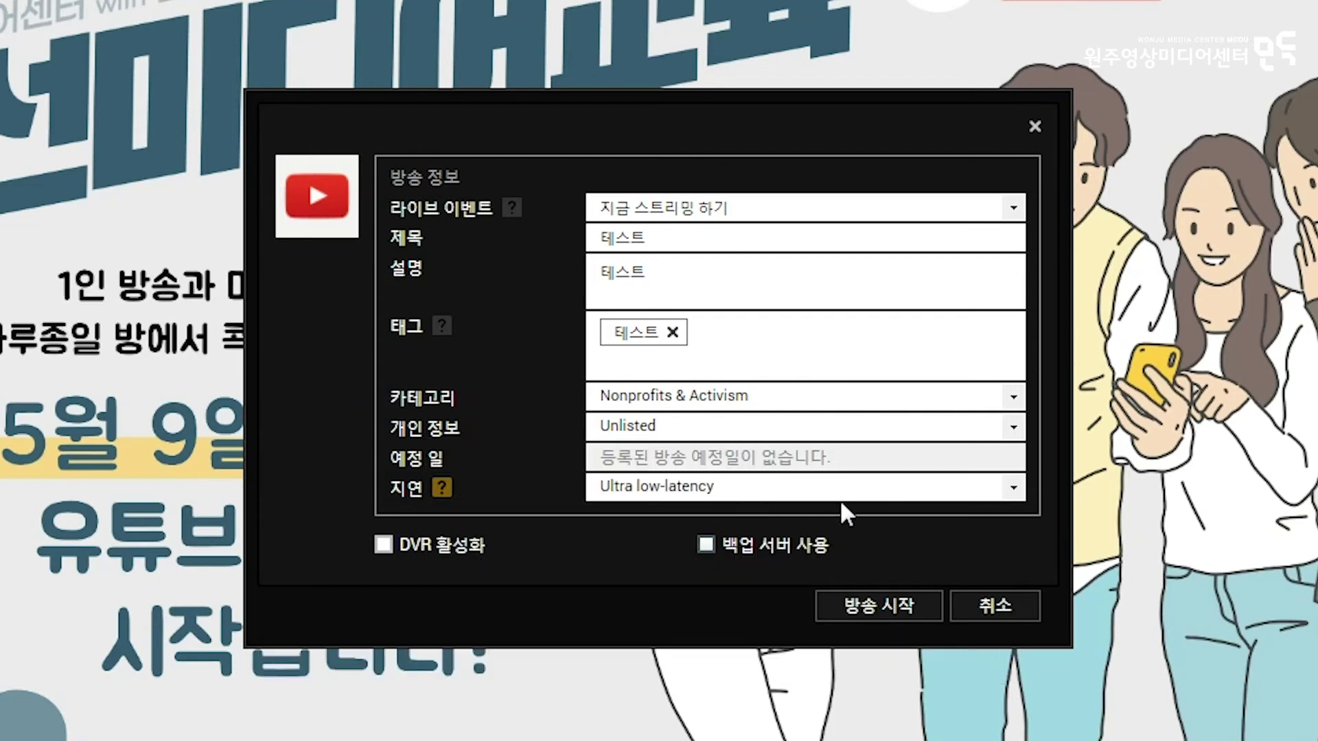
click(845, 497)
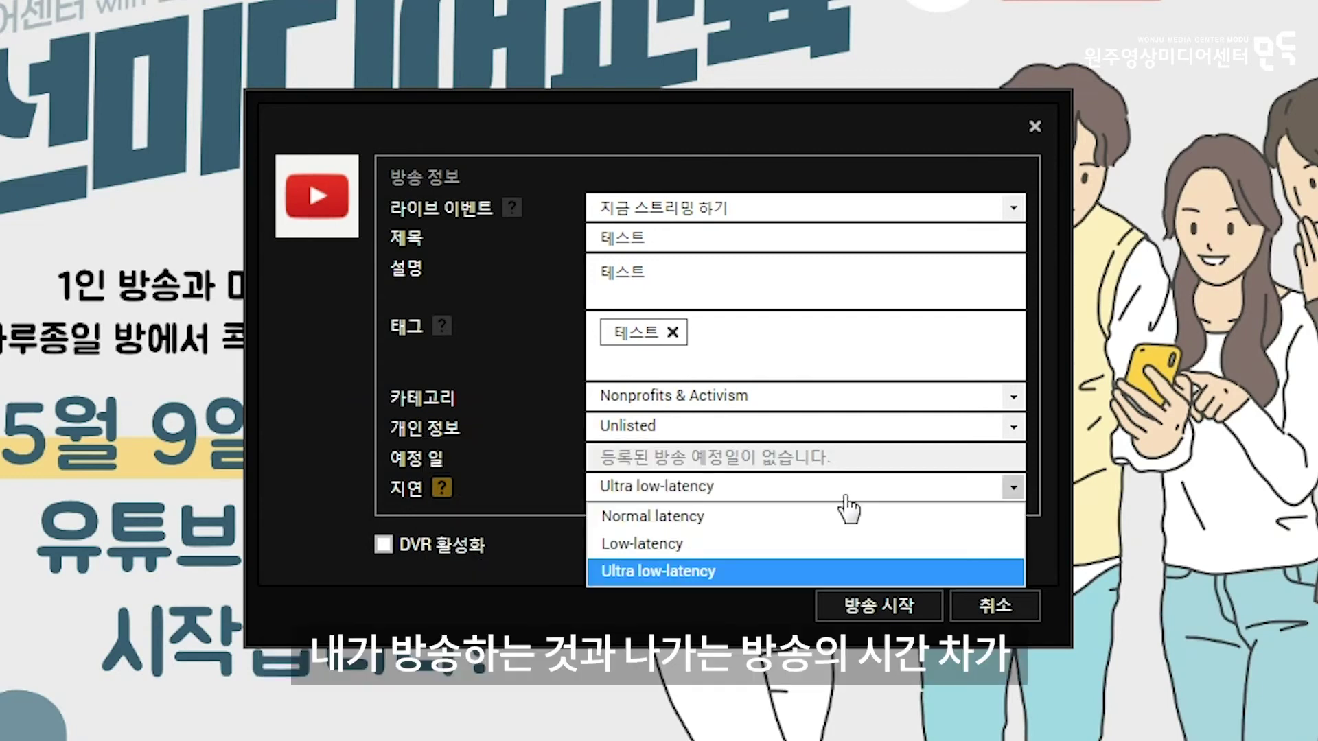
click(757, 577)
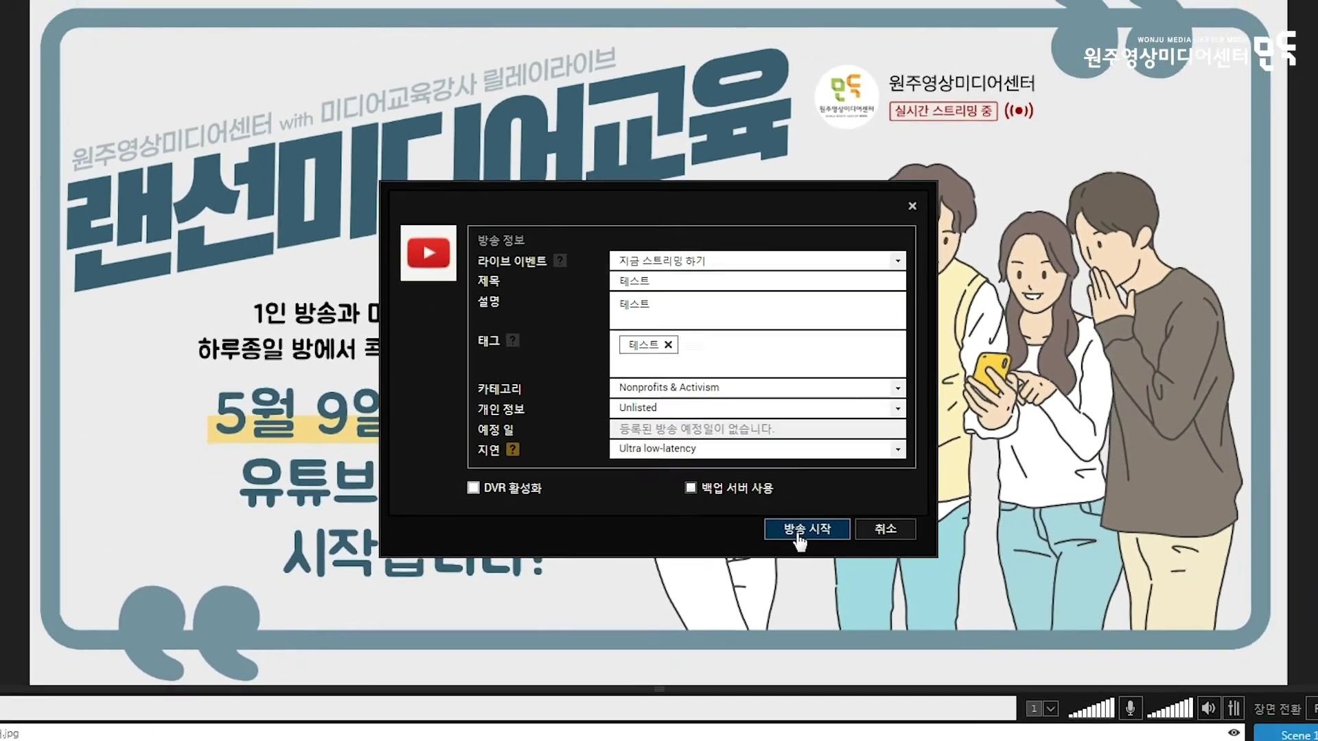
click(899, 616)
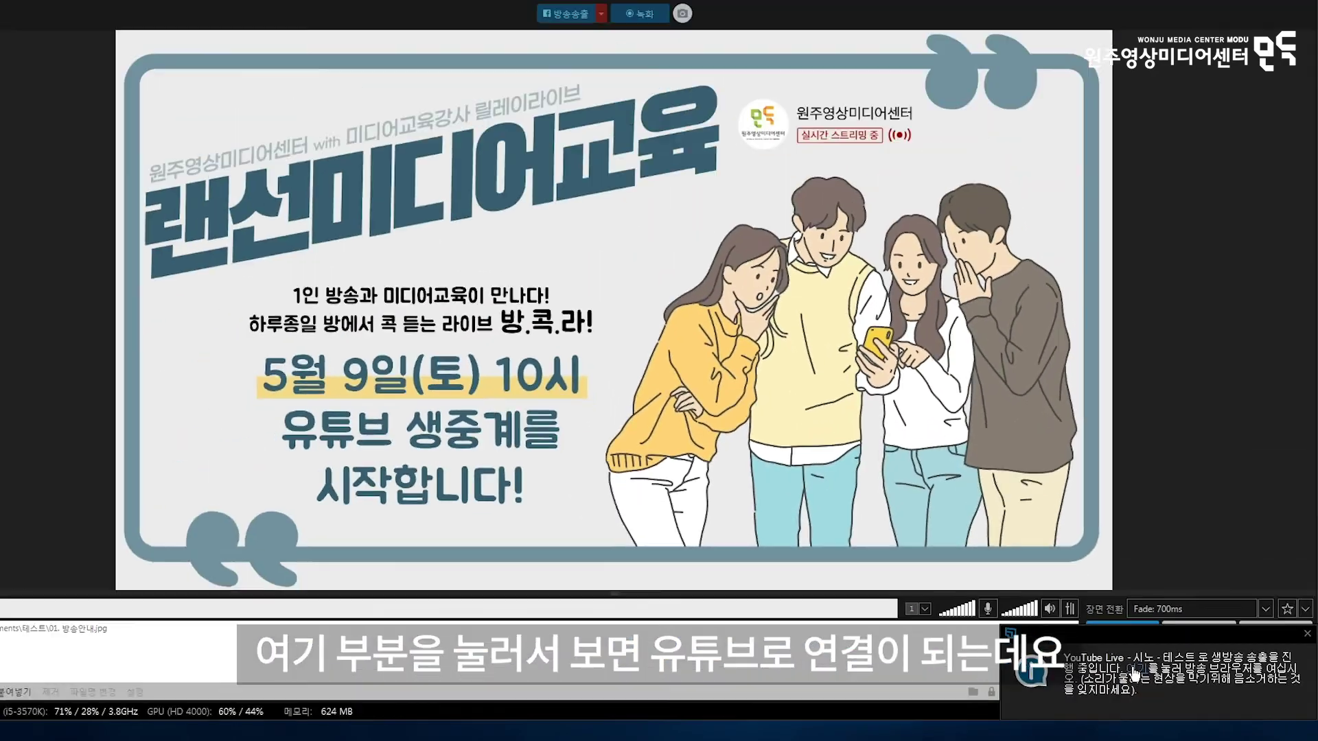
Step: Open the live stream's YouTube page from the broadcast notification, mute its playback, and close the browser window
click(894, 489)
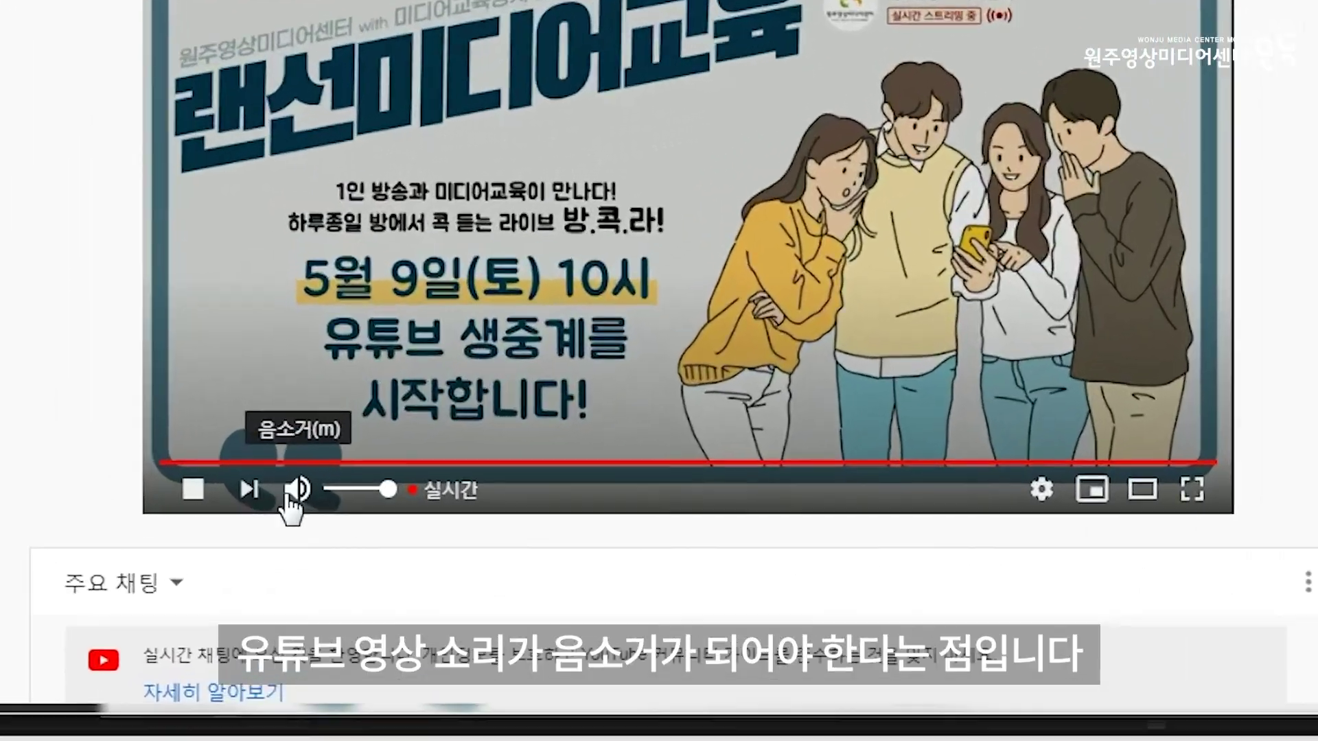
click(279, 505)
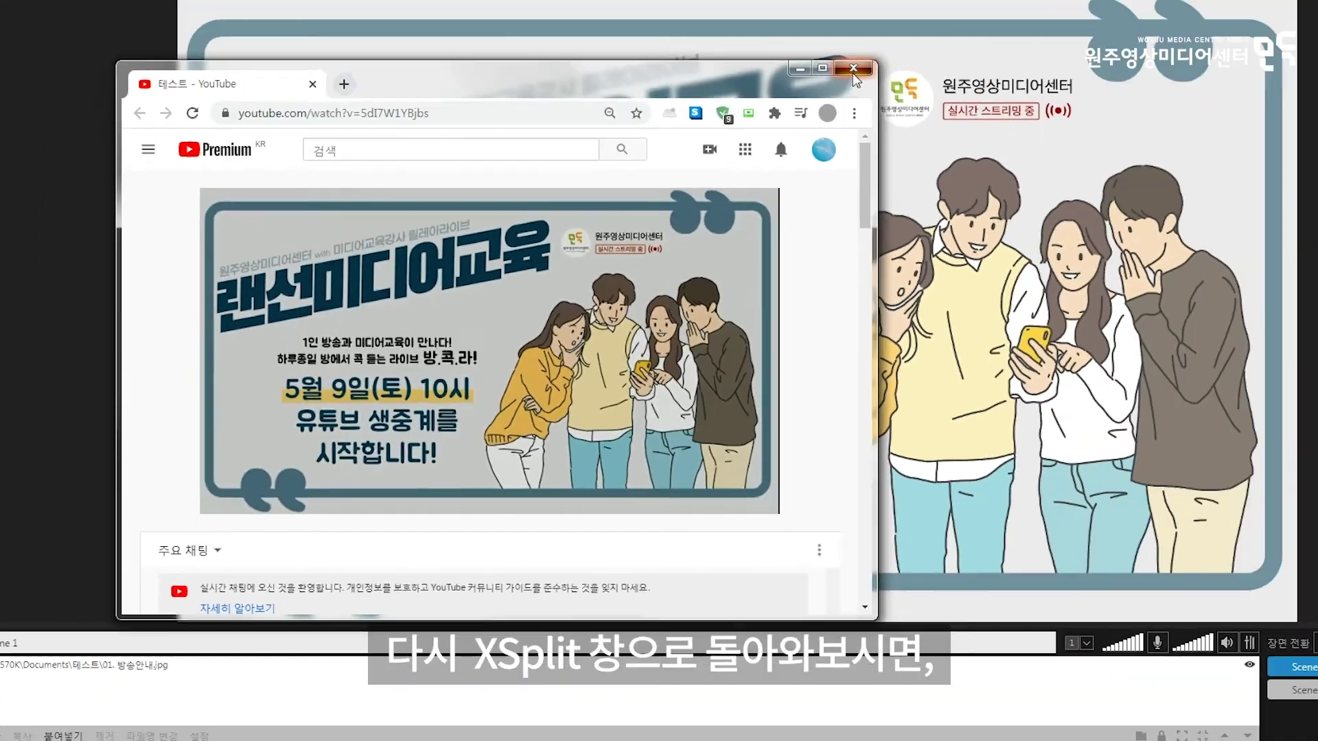
click(852, 70)
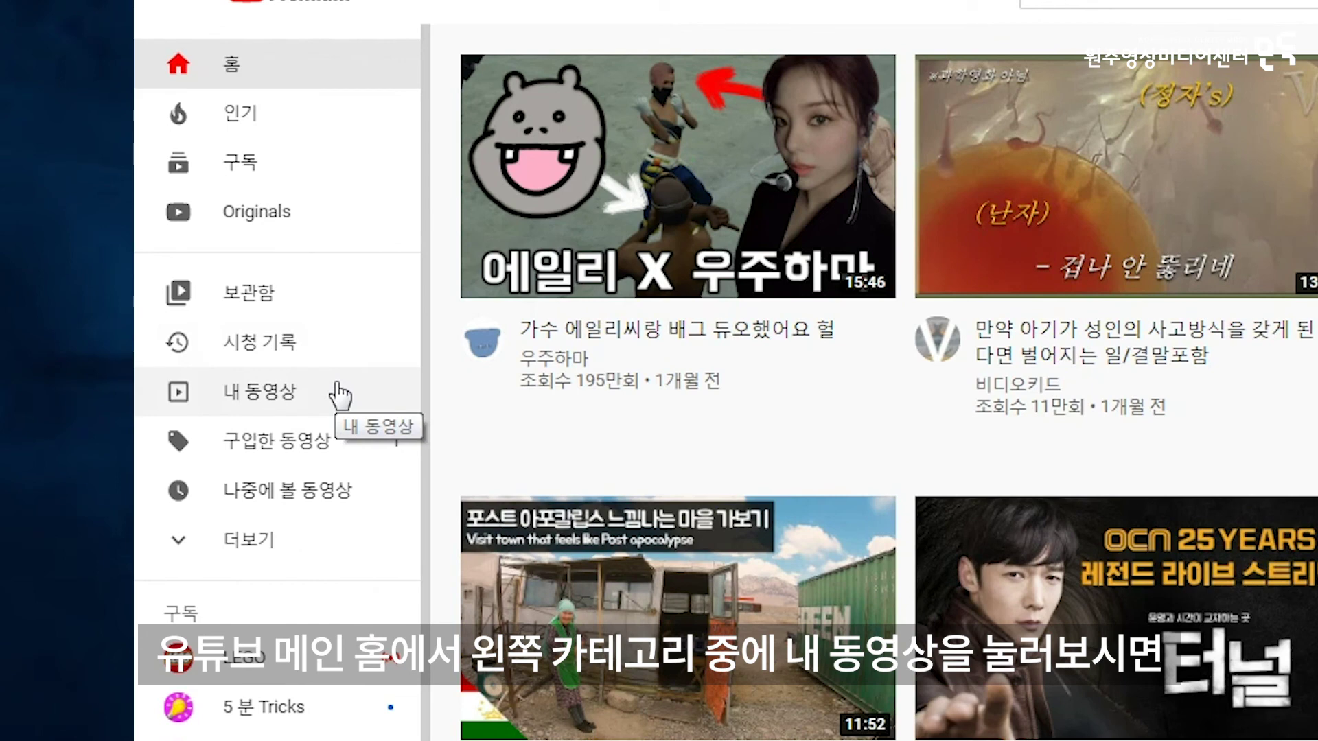
Step: Open the My Videos page from the YouTube home page in the browser
click(339, 396)
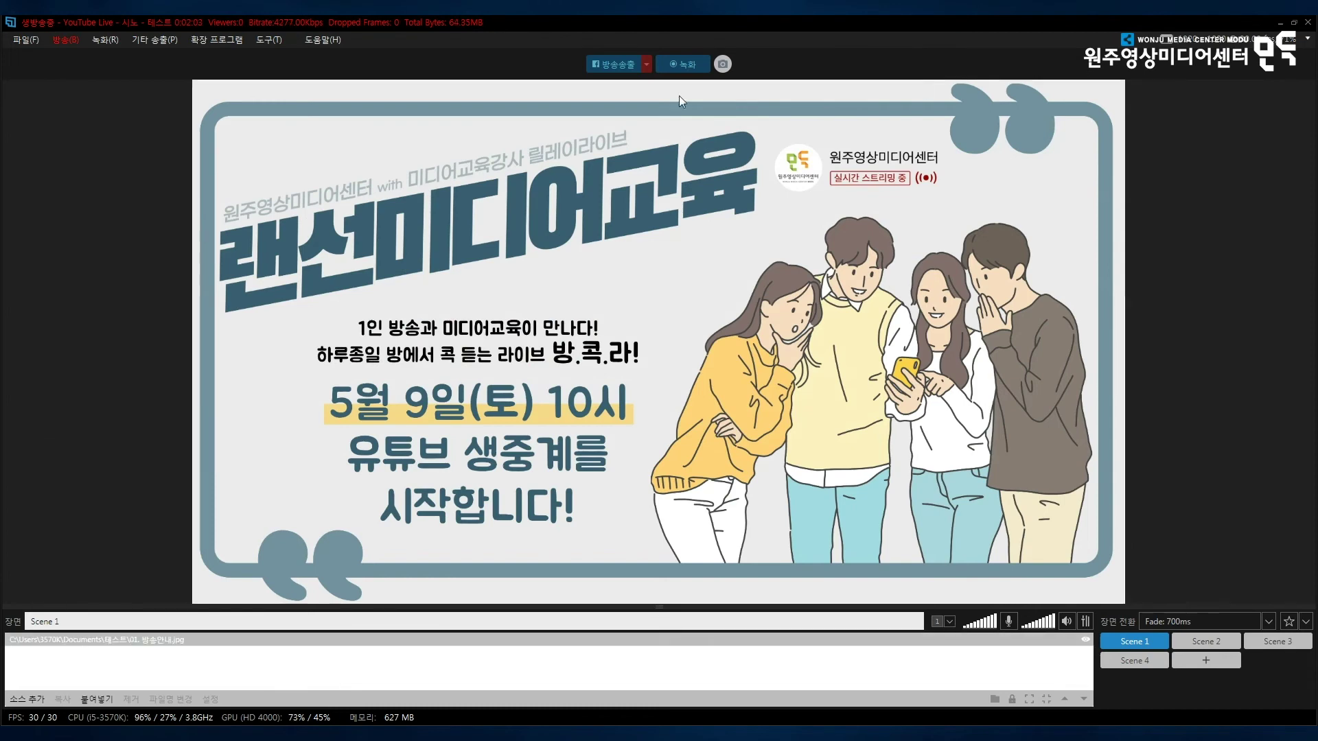
Step: End the running broadcast on the YouTube Live channel in XSplit Broadcaster
click(66, 40)
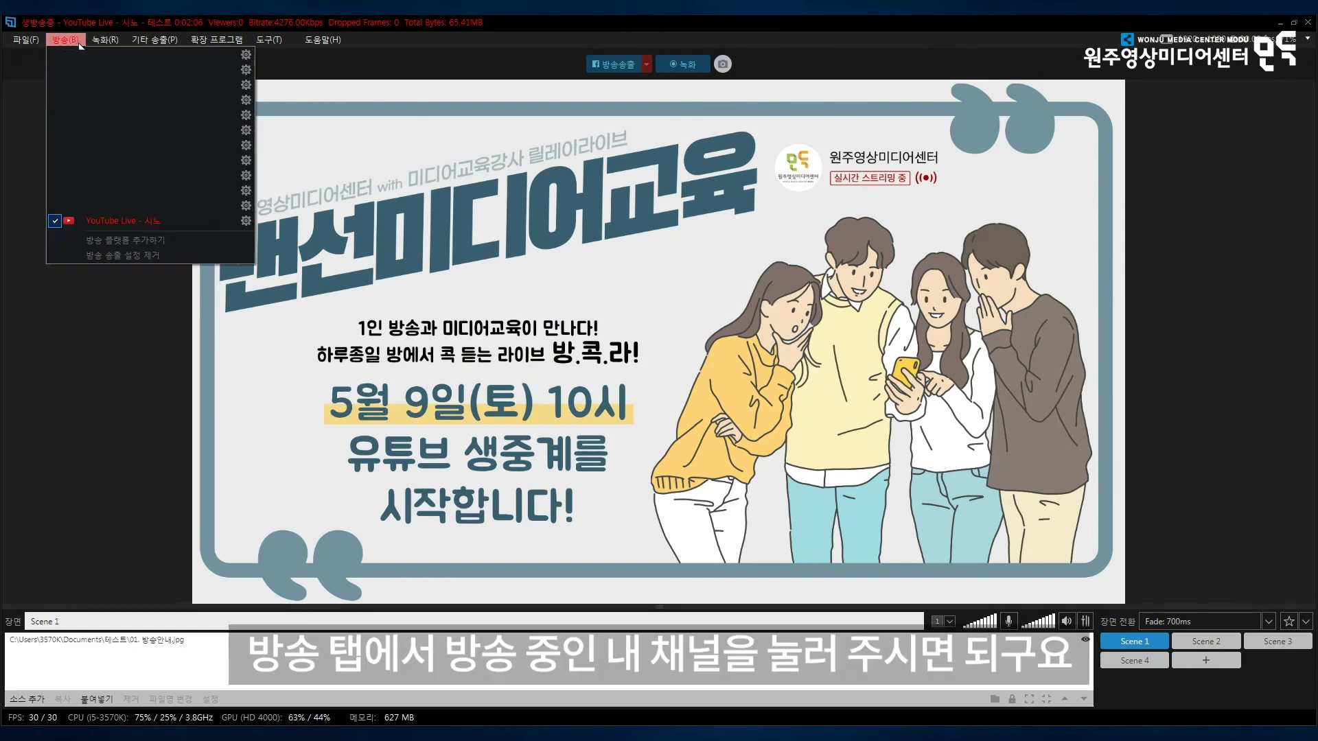
click(158, 222)
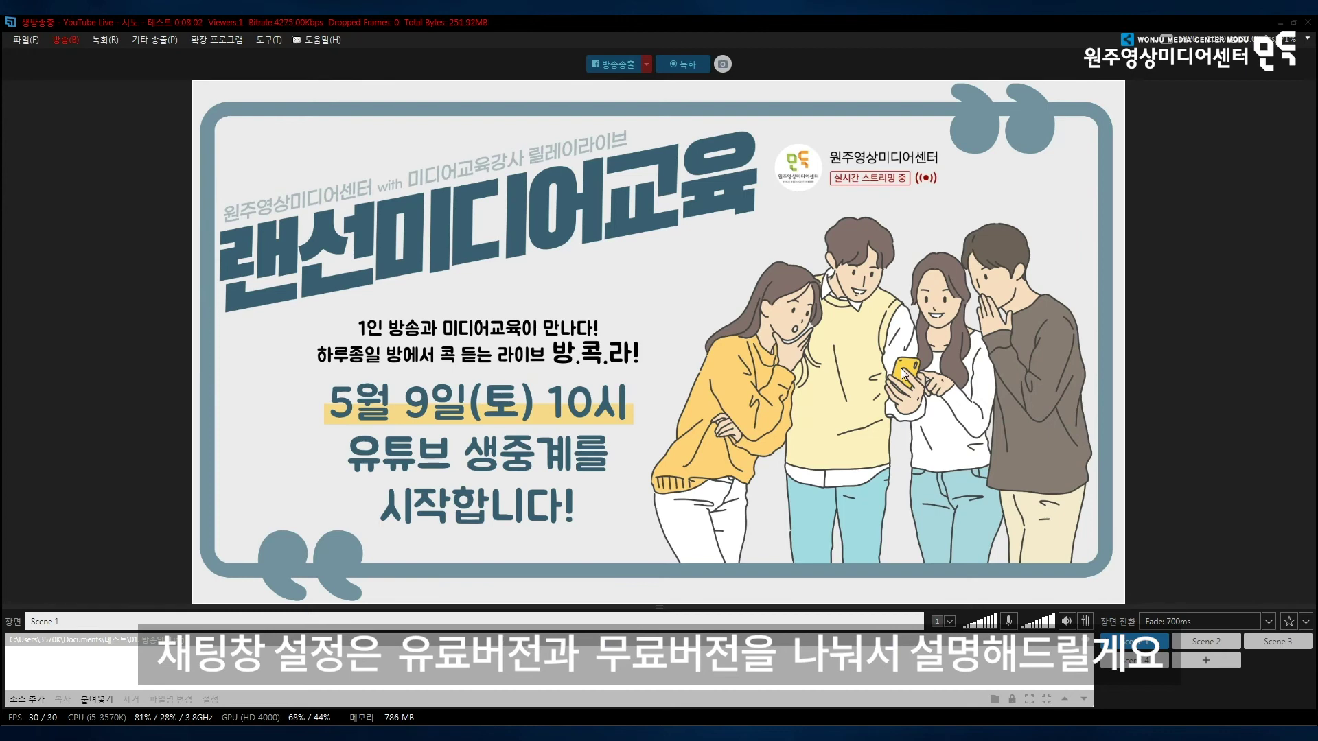
Step: Install the YouTube Live Chat Viewer plugin from the Plugin Store and close the store
click(172, 672)
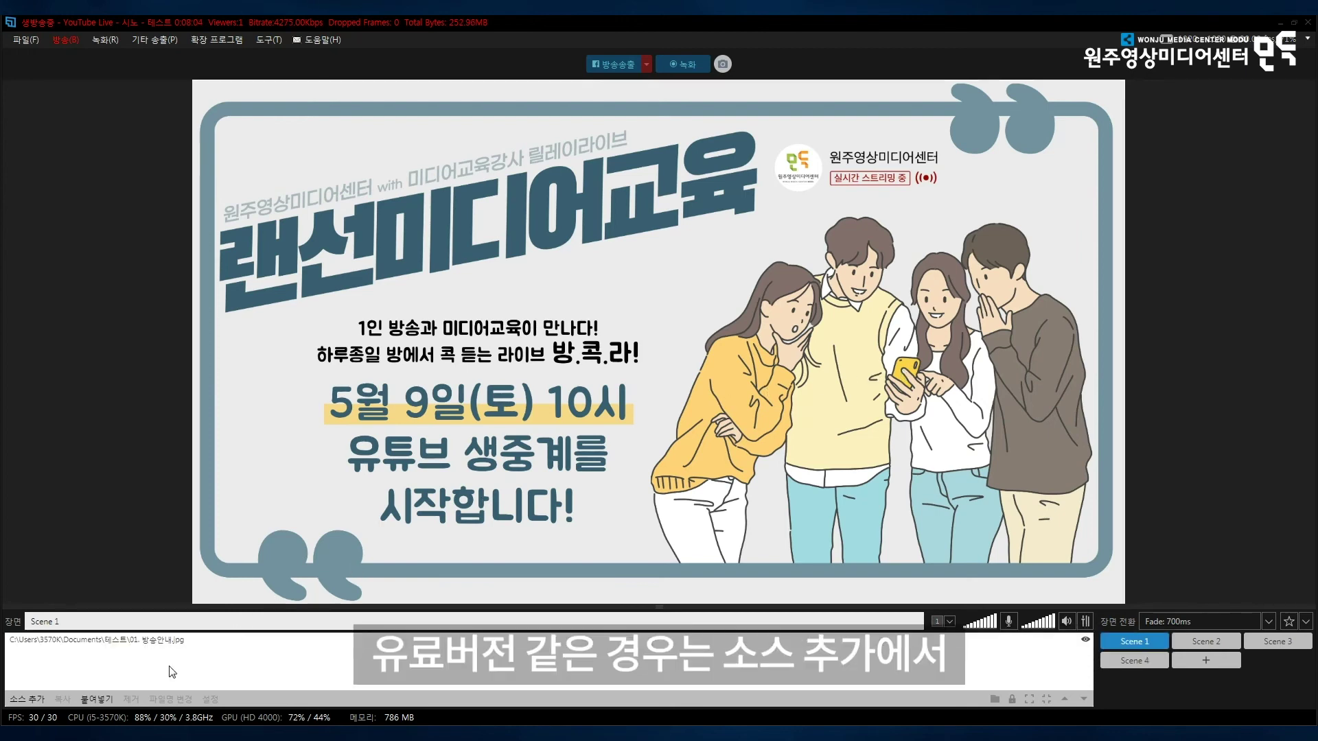
click(41, 699)
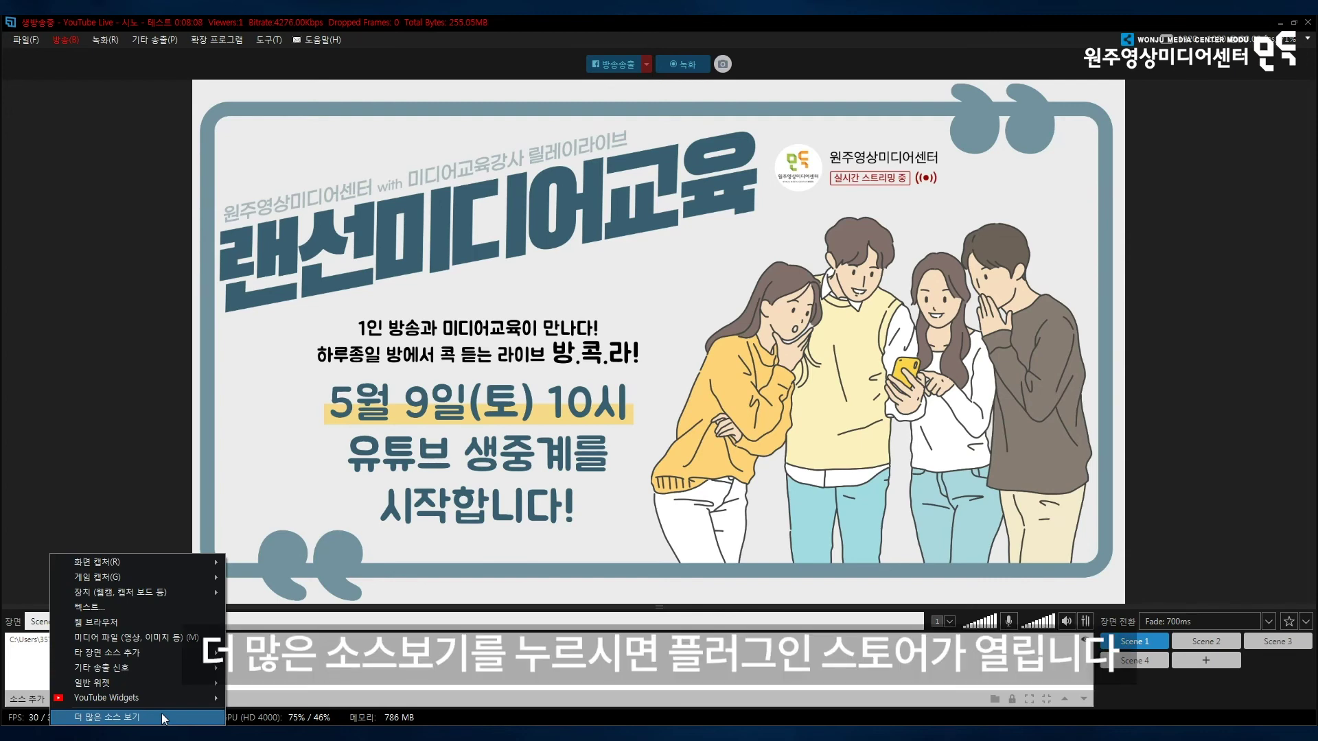
click(165, 718)
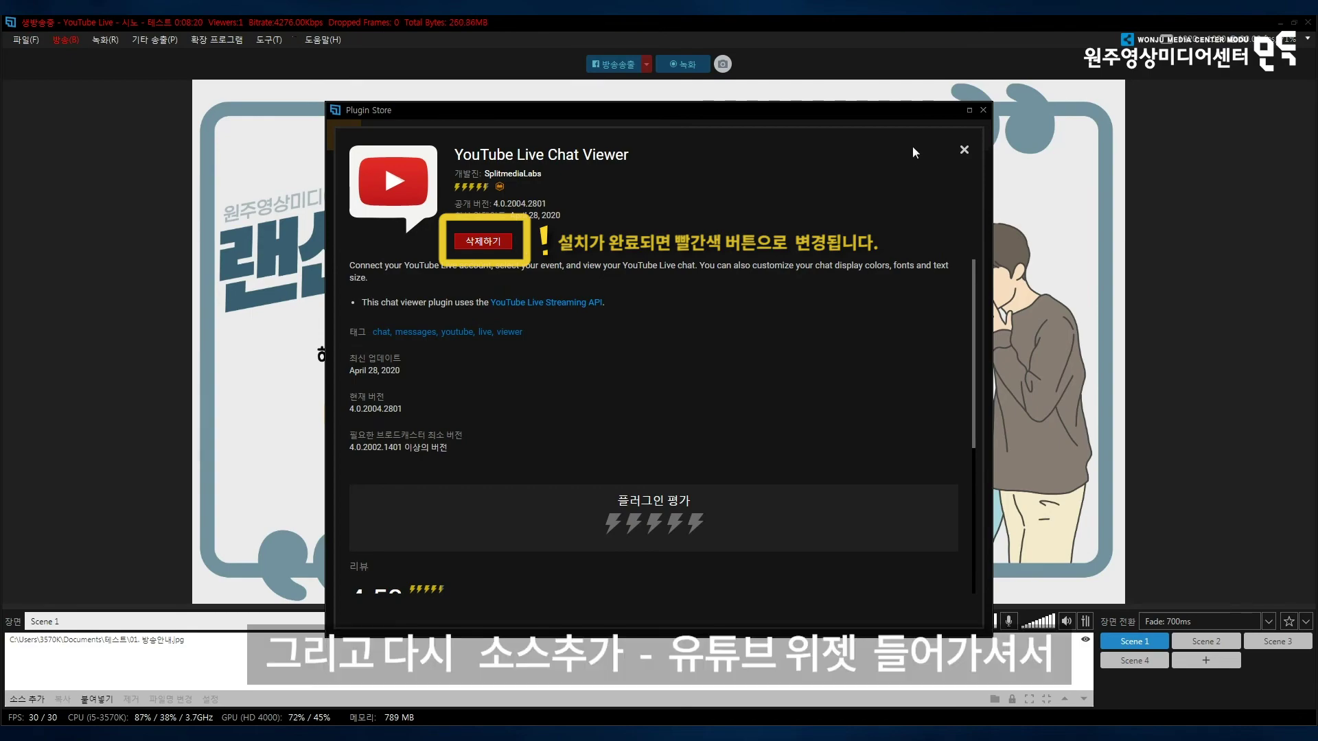
click(983, 110)
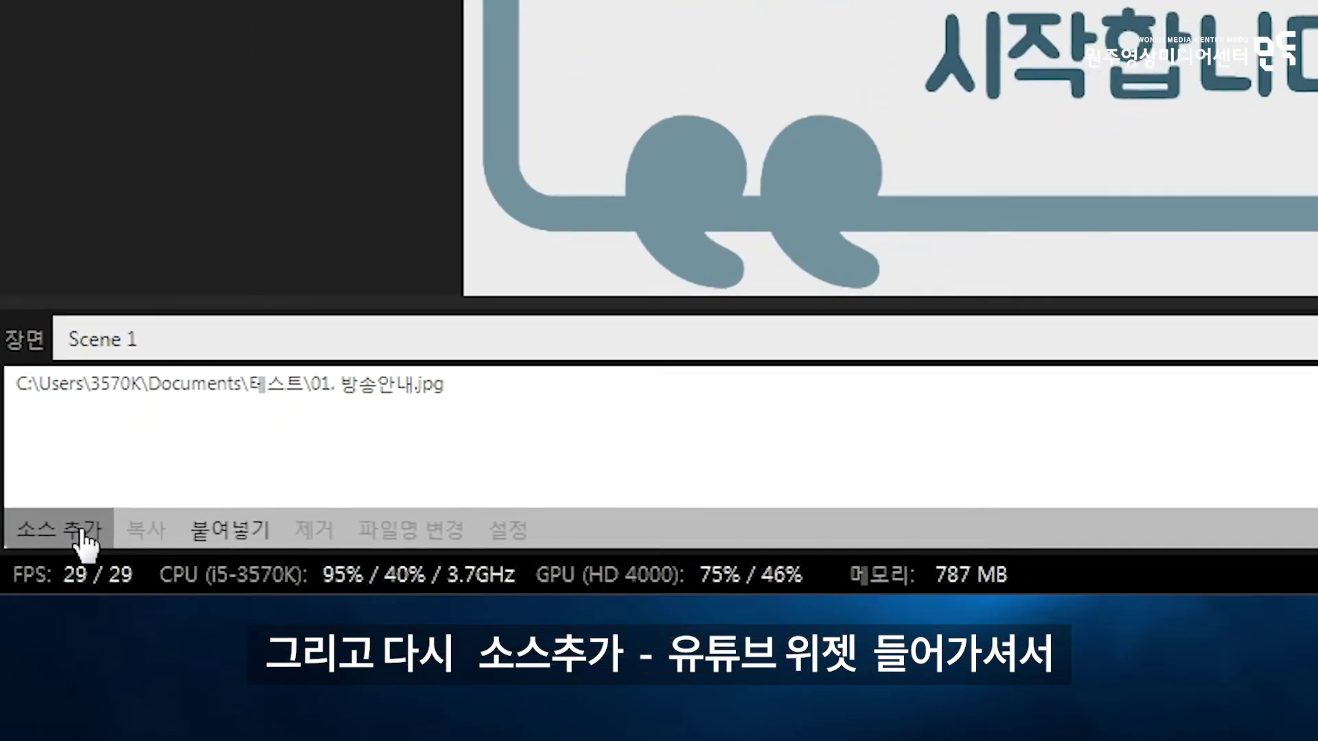
Step: Add the YouTube Live chat widget as a source in Scene 1 and move it toward the middle of the canvas
click(29, 699)
mouse_move(334, 522)
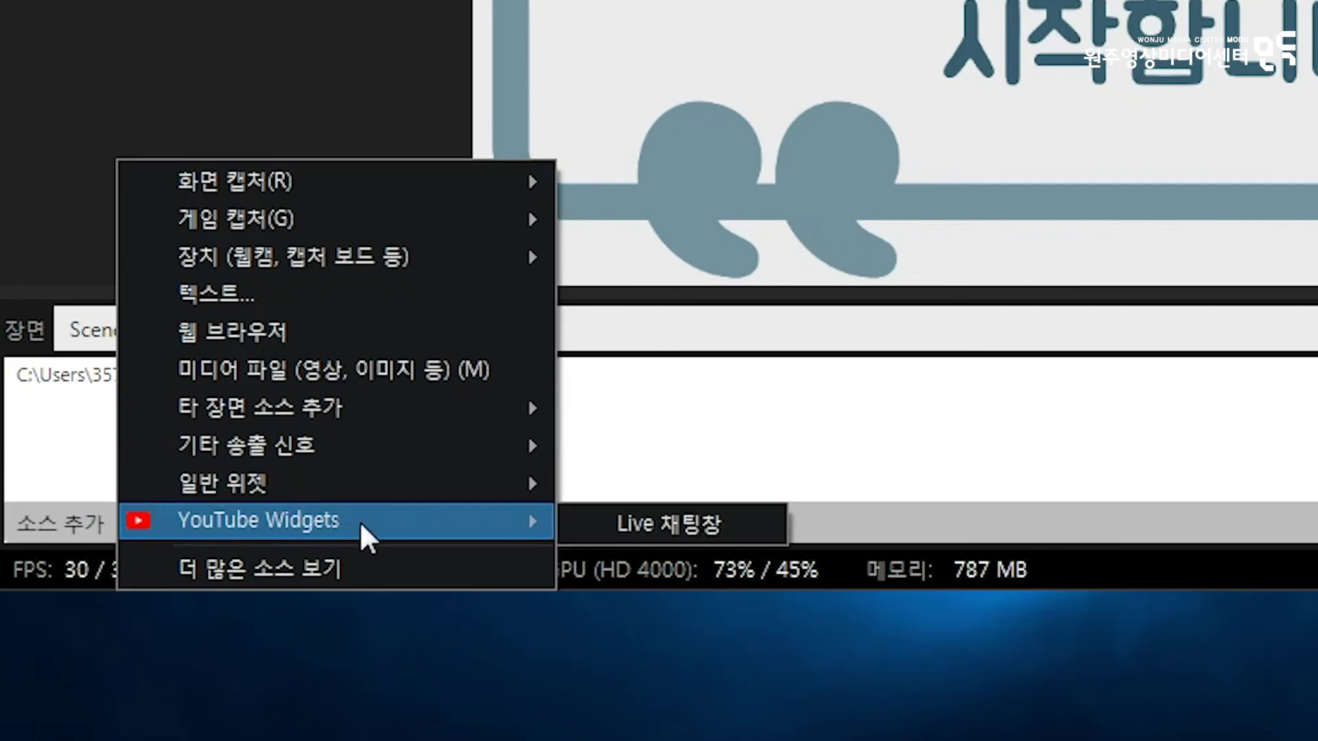
click(617, 526)
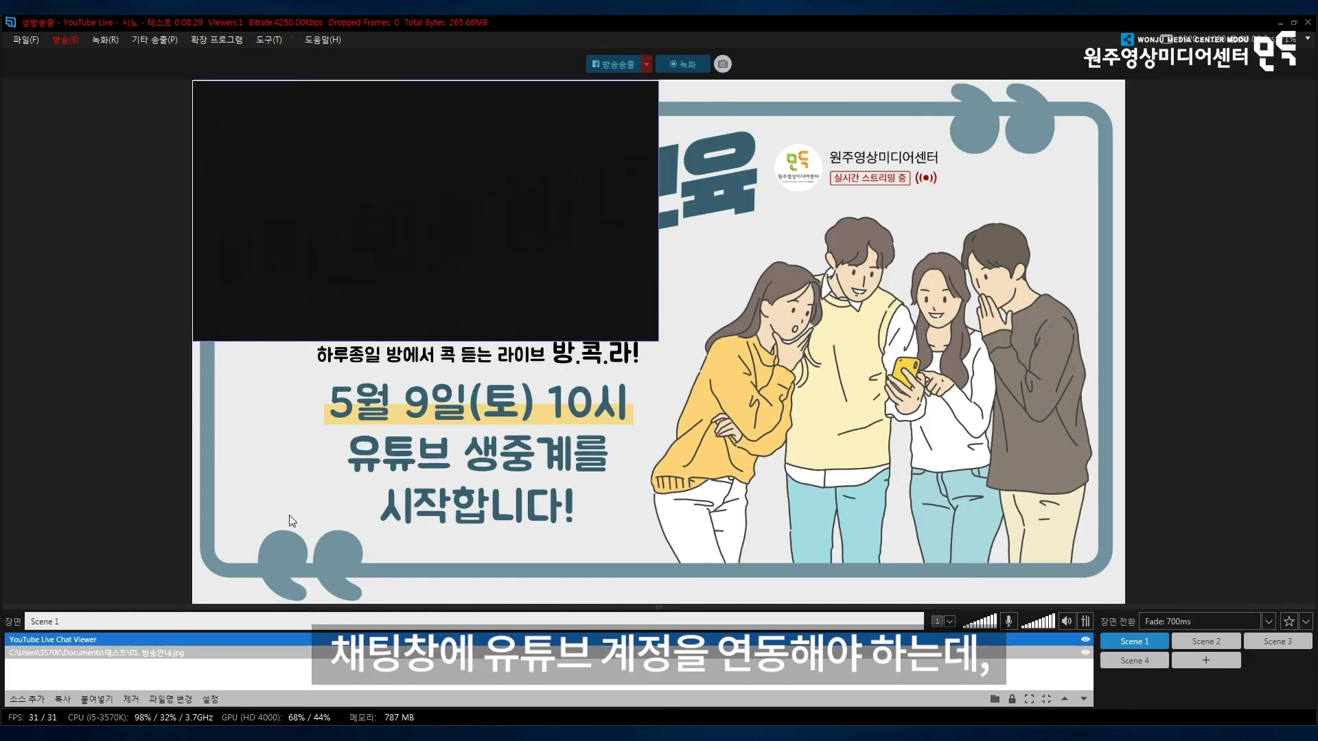
drag(427, 295, 552, 384)
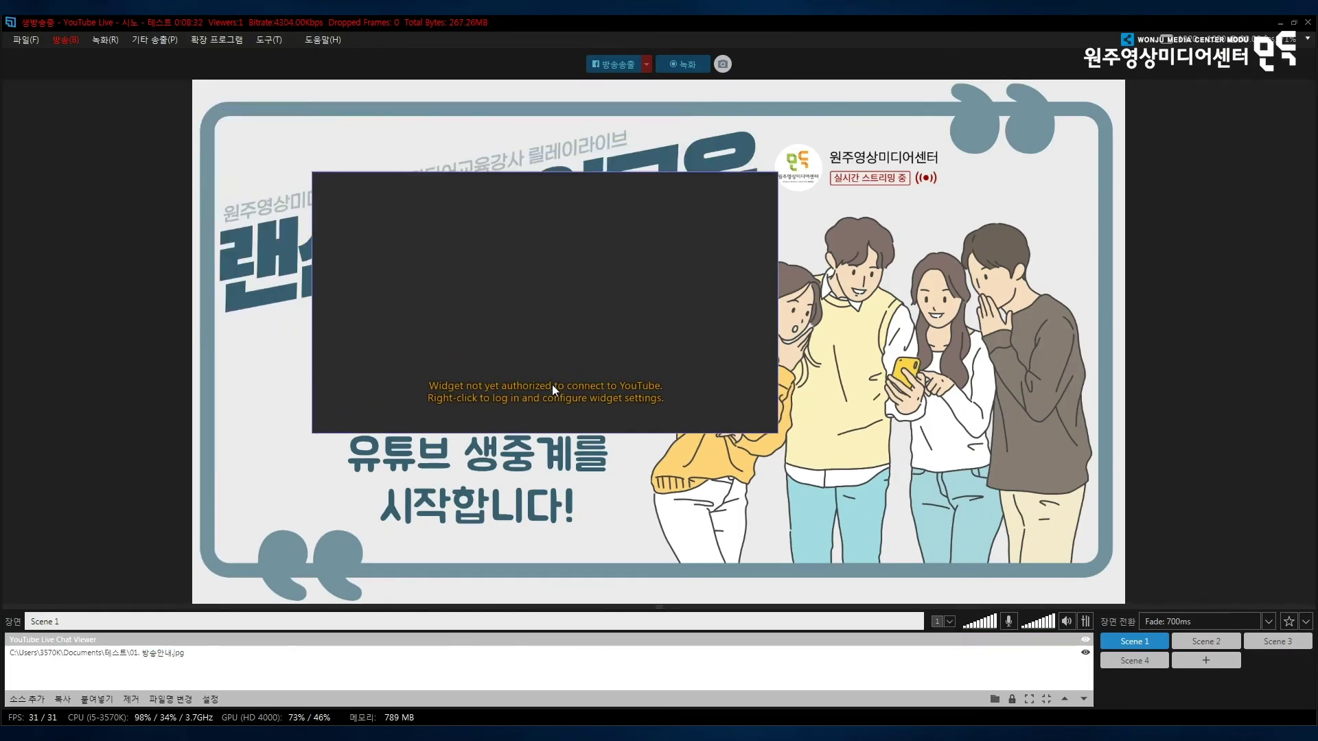
Step: Authorize XSplit to access YouTube for the chat viewer and choose the channel account to link
right_click(743, 394)
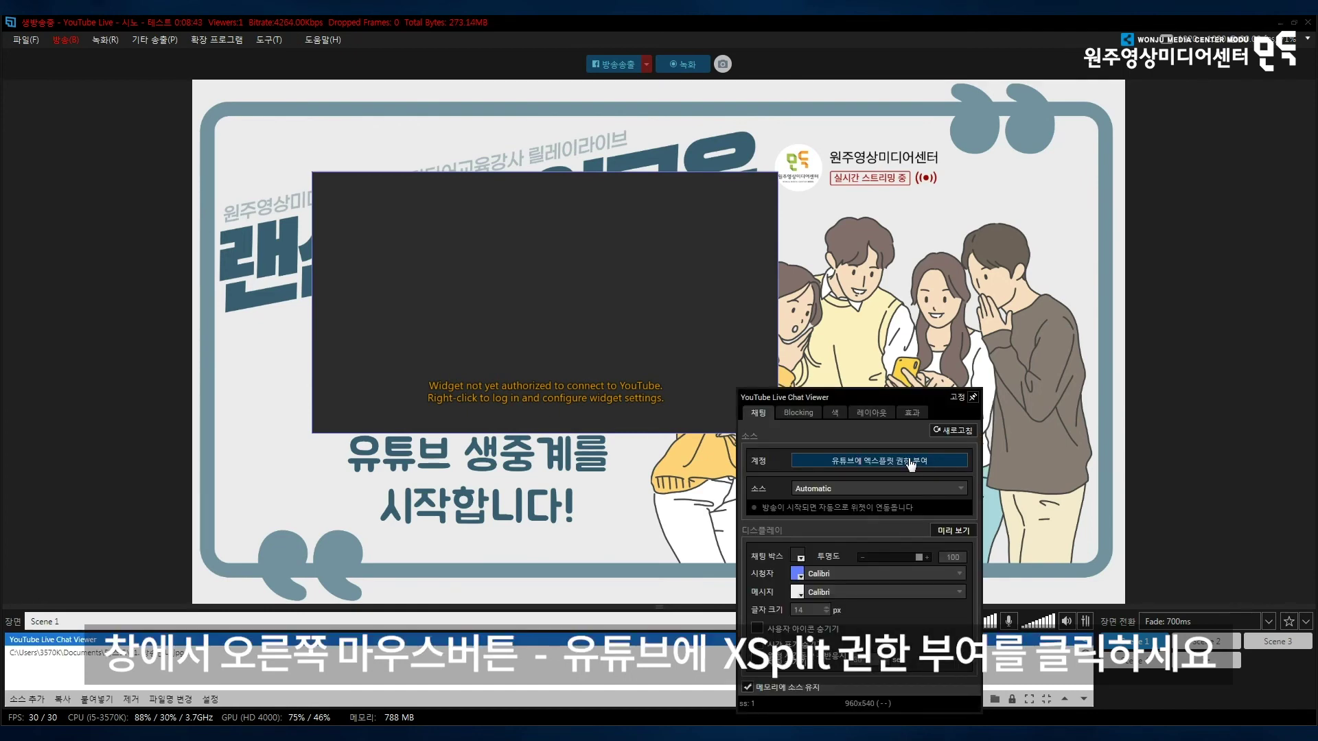
click(911, 464)
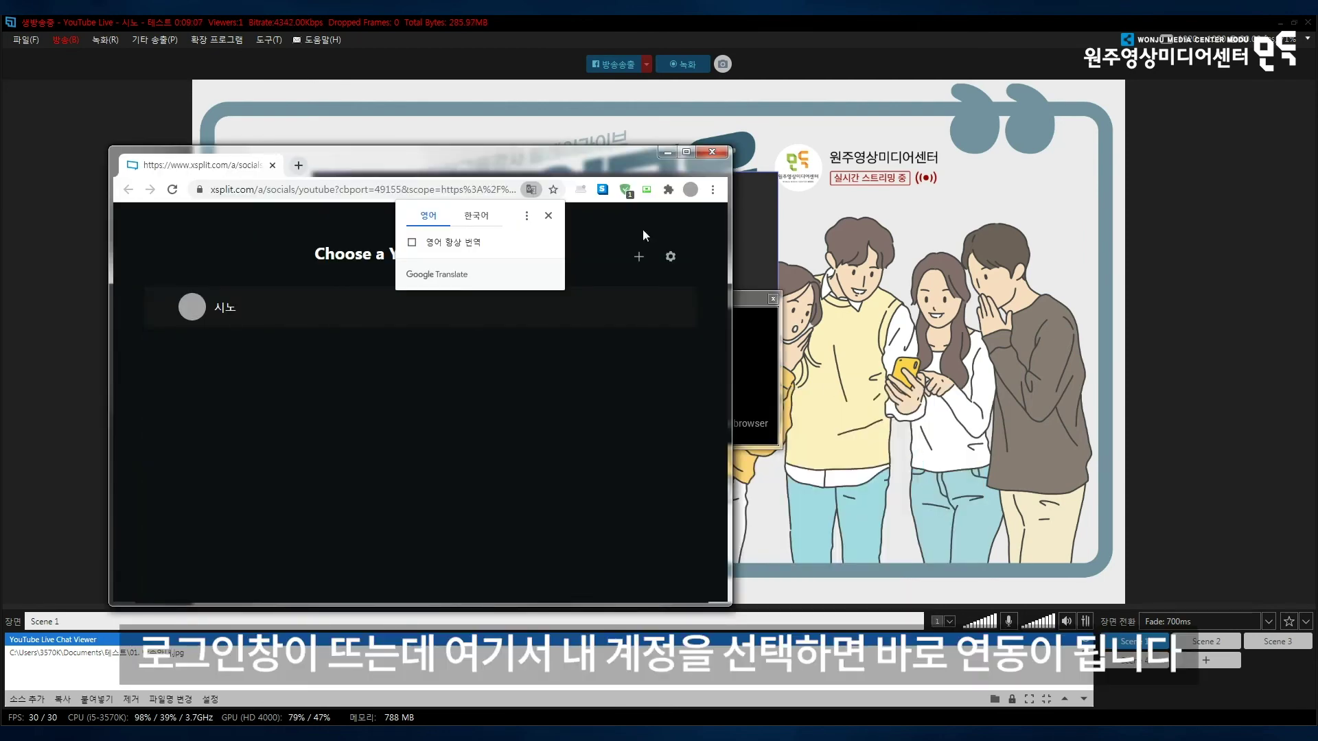
click(548, 217)
click(536, 308)
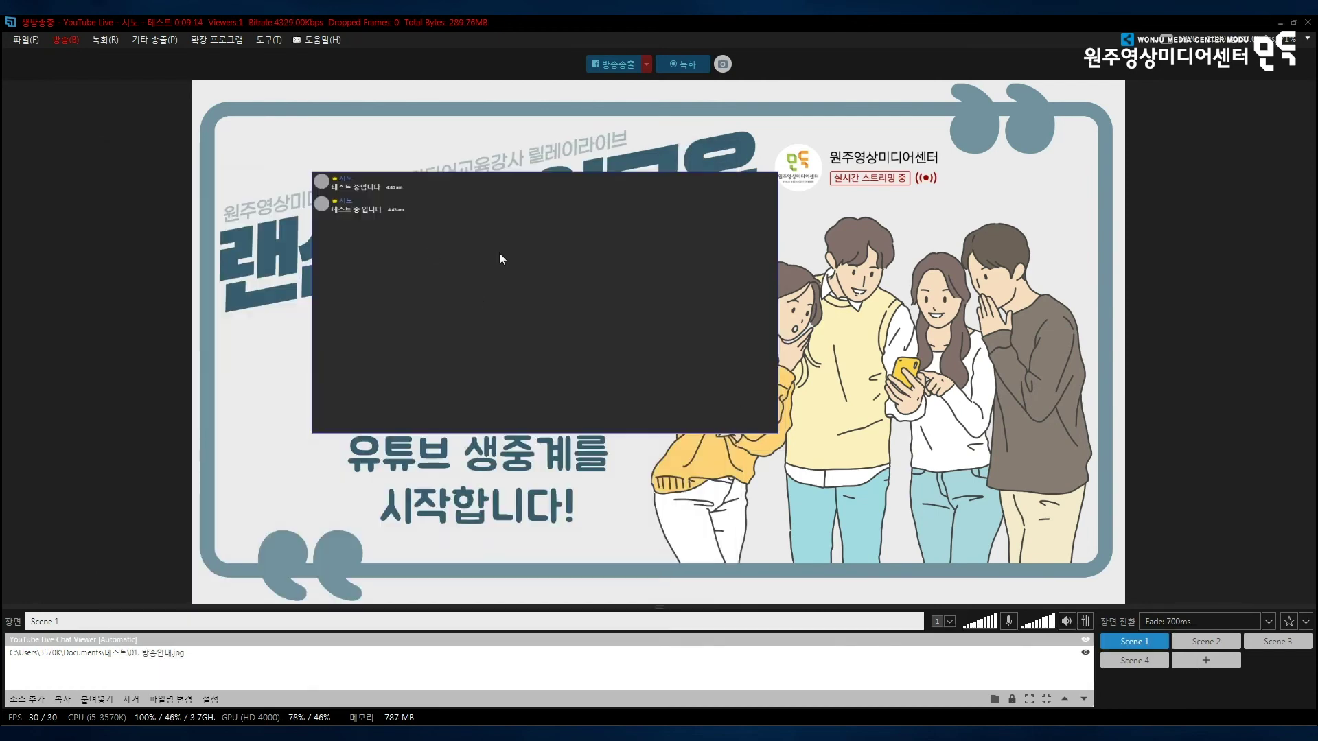
Step: Set the chat viewer's box opacity to 39 and the viewer name font to Brush Script Std
right_click(499, 257)
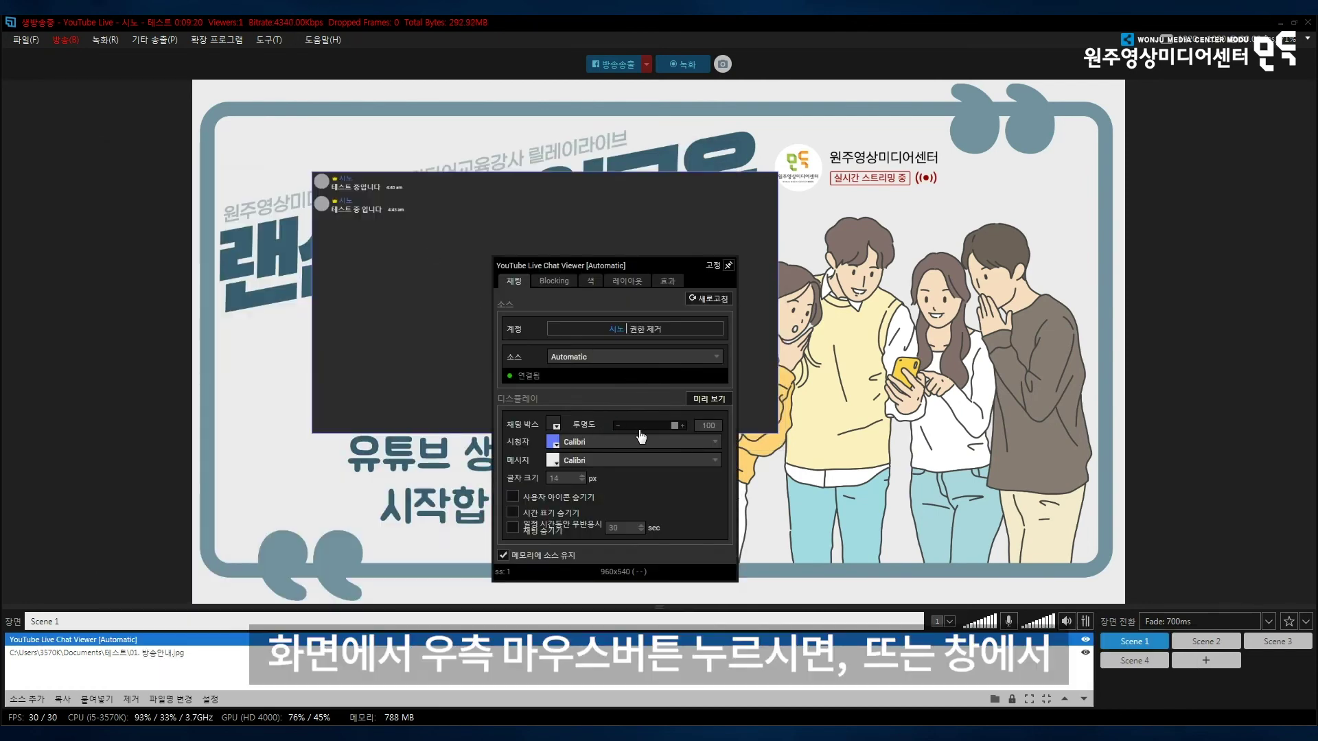
click(627, 443)
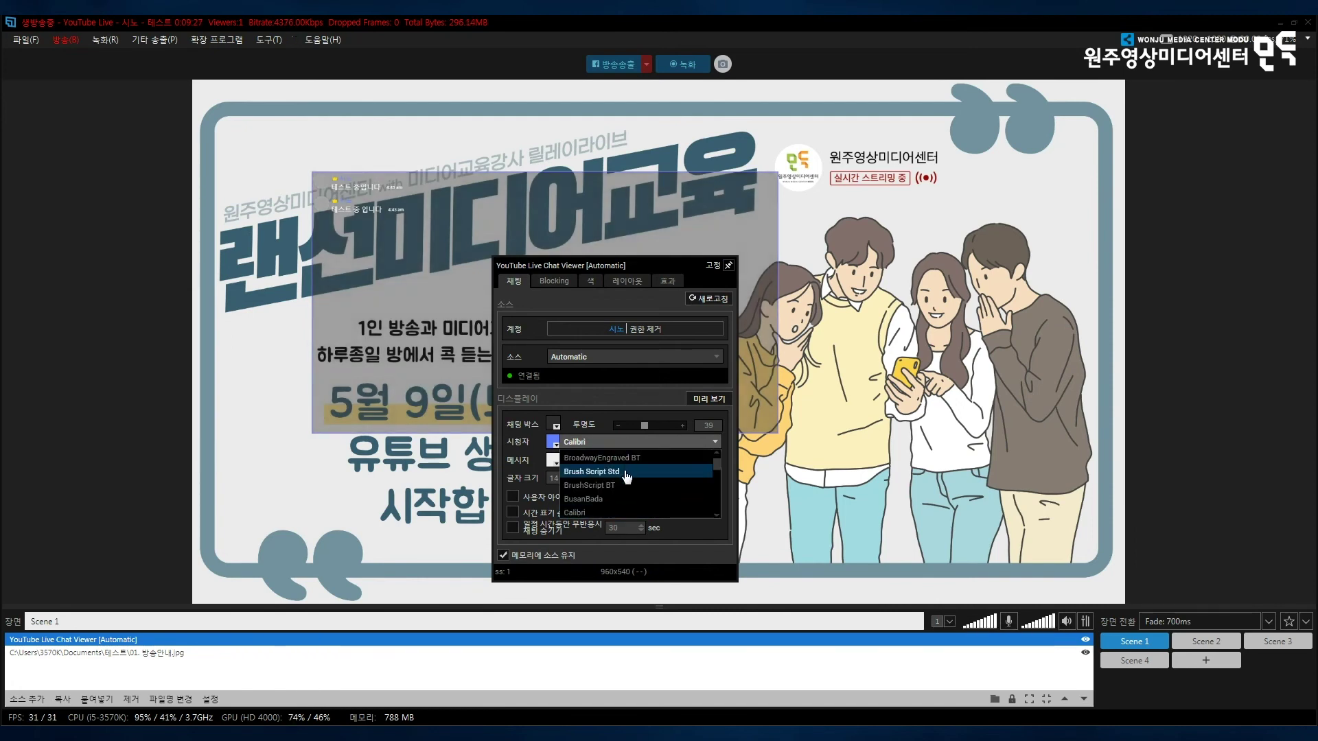
click(626, 472)
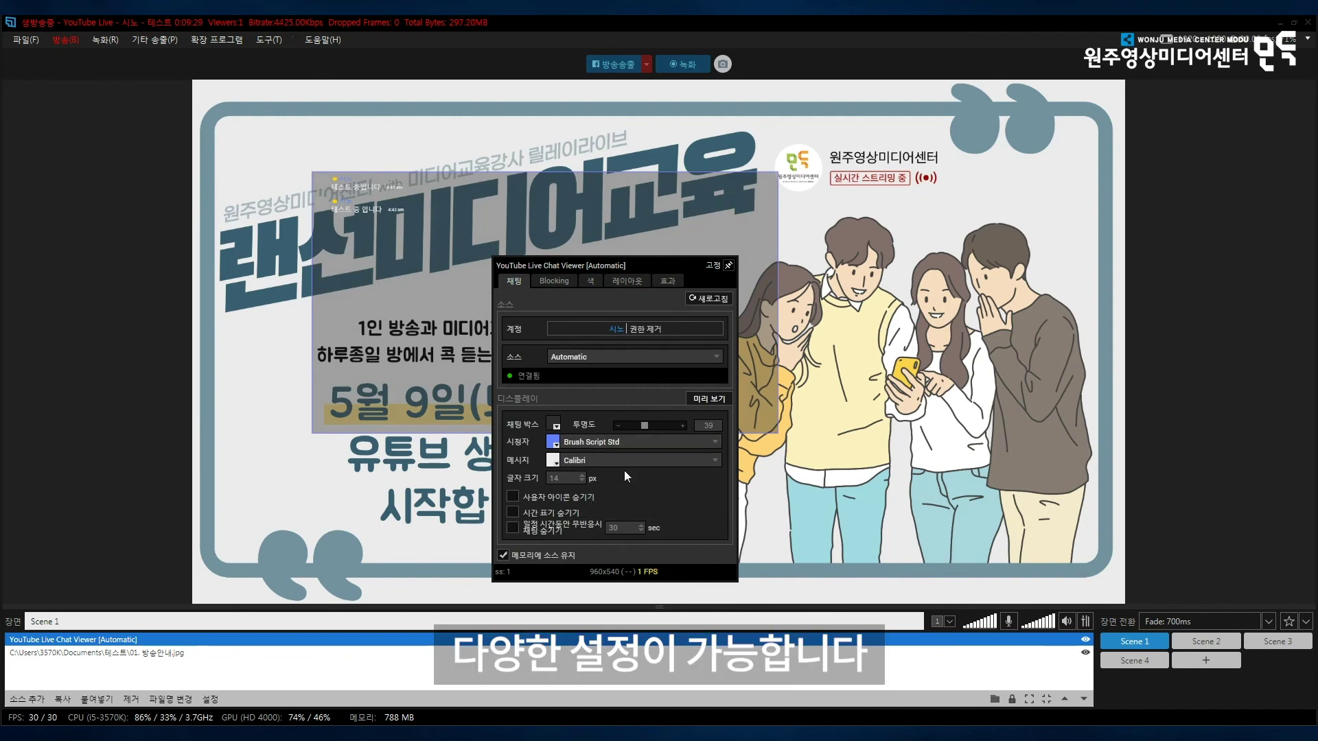
Step: Shrink the chat viewer to about half its size and place it in the canvas's lower-right corner
drag(382, 379, 1071, 616)
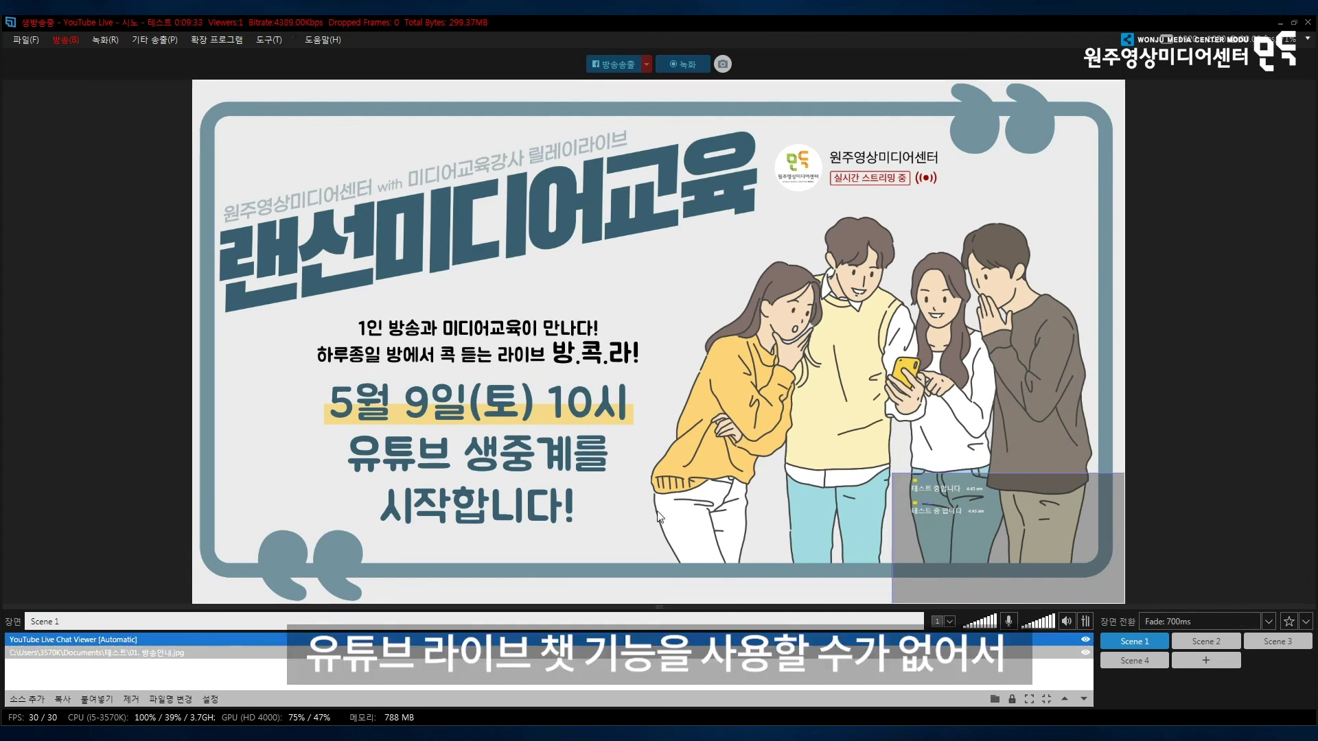
click(963, 541)
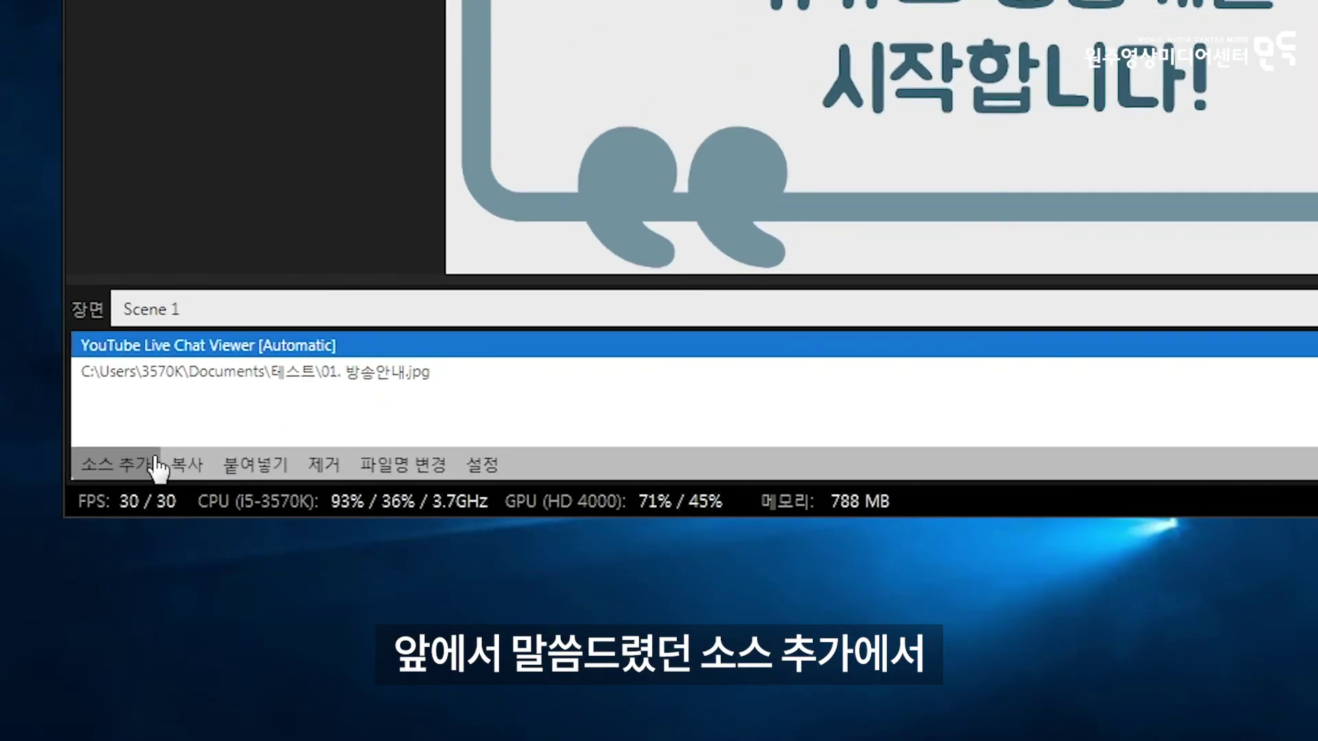
Step: Add a running-program capture of the Microsoft Edge window showing the 테스트 YouTube page to Scene 1
click(156, 461)
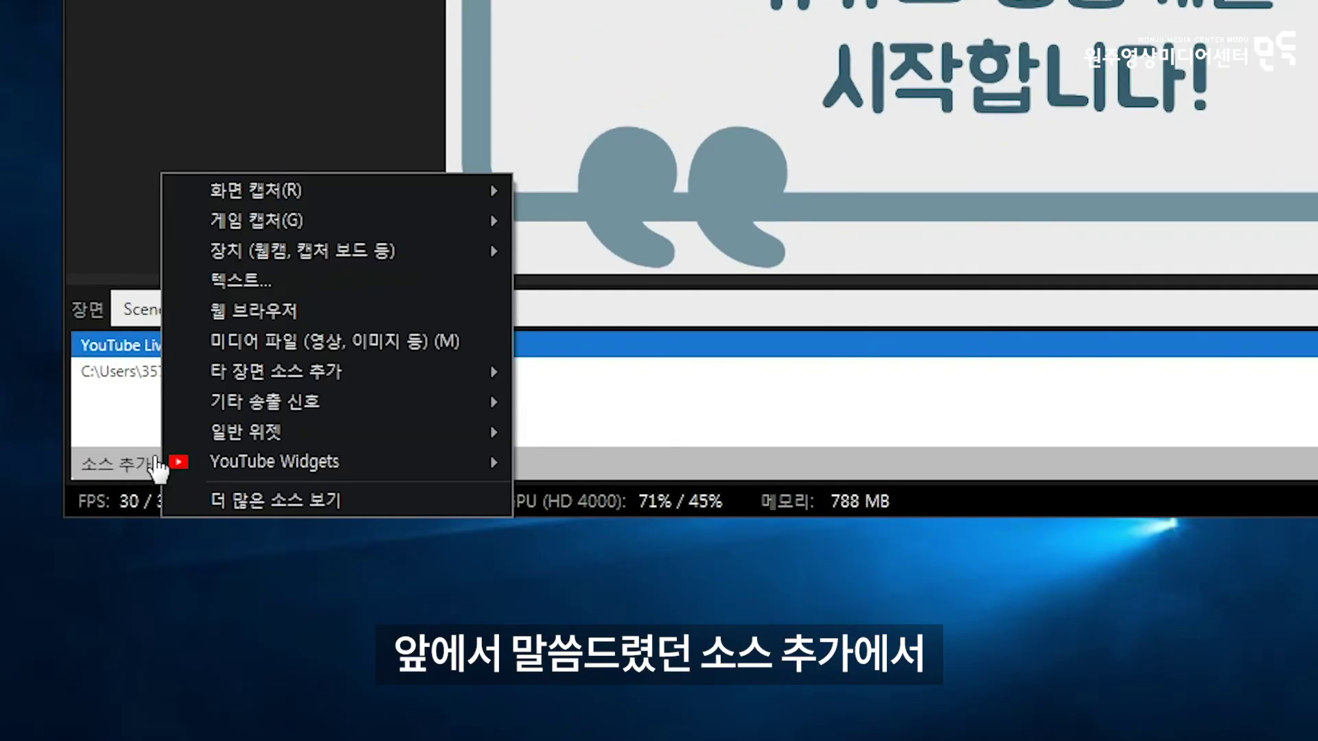
mouse_move(368, 195)
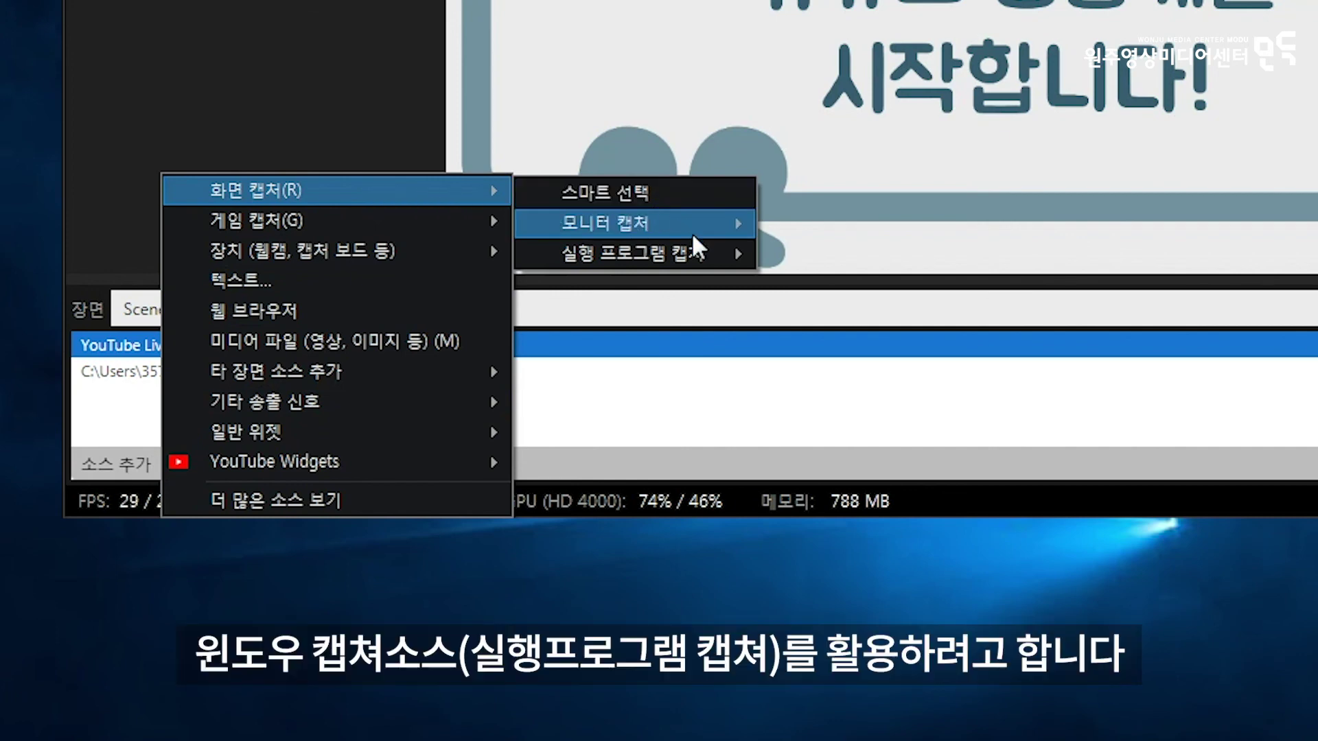
mouse_move(720, 265)
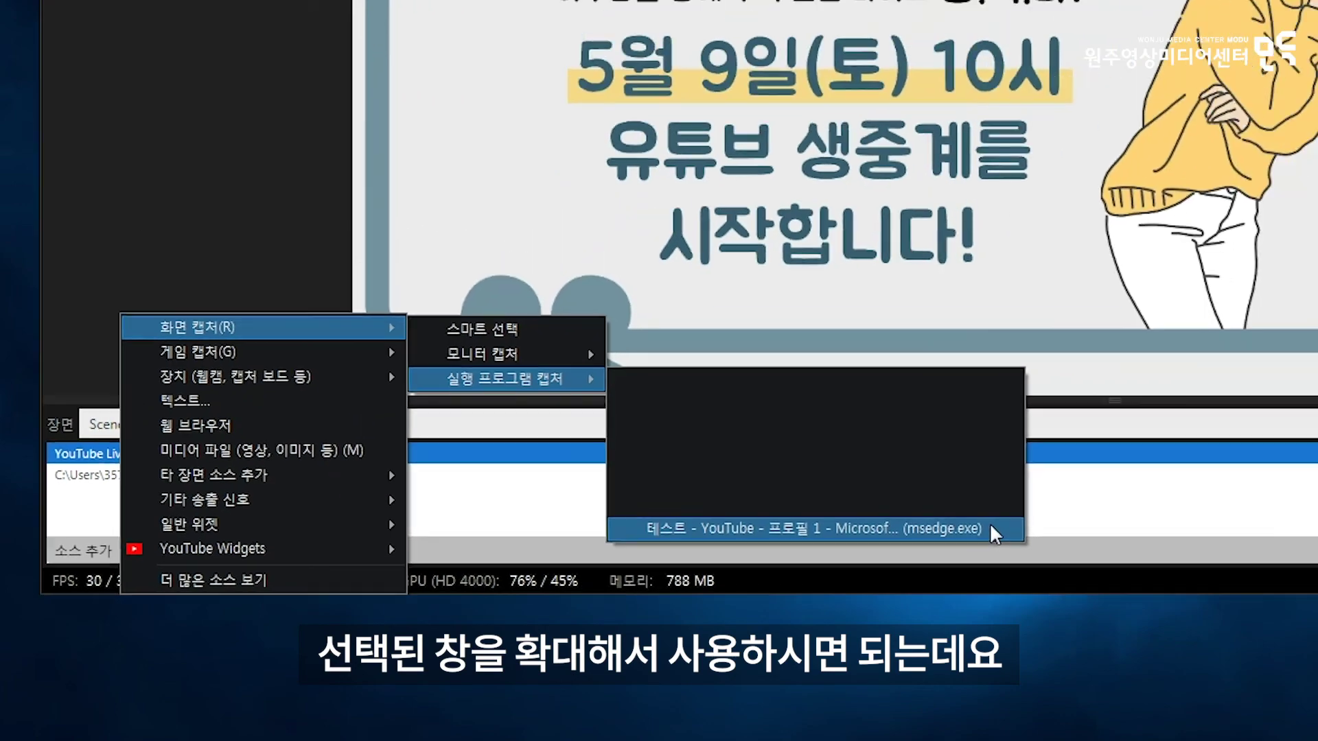
click(1226, 429)
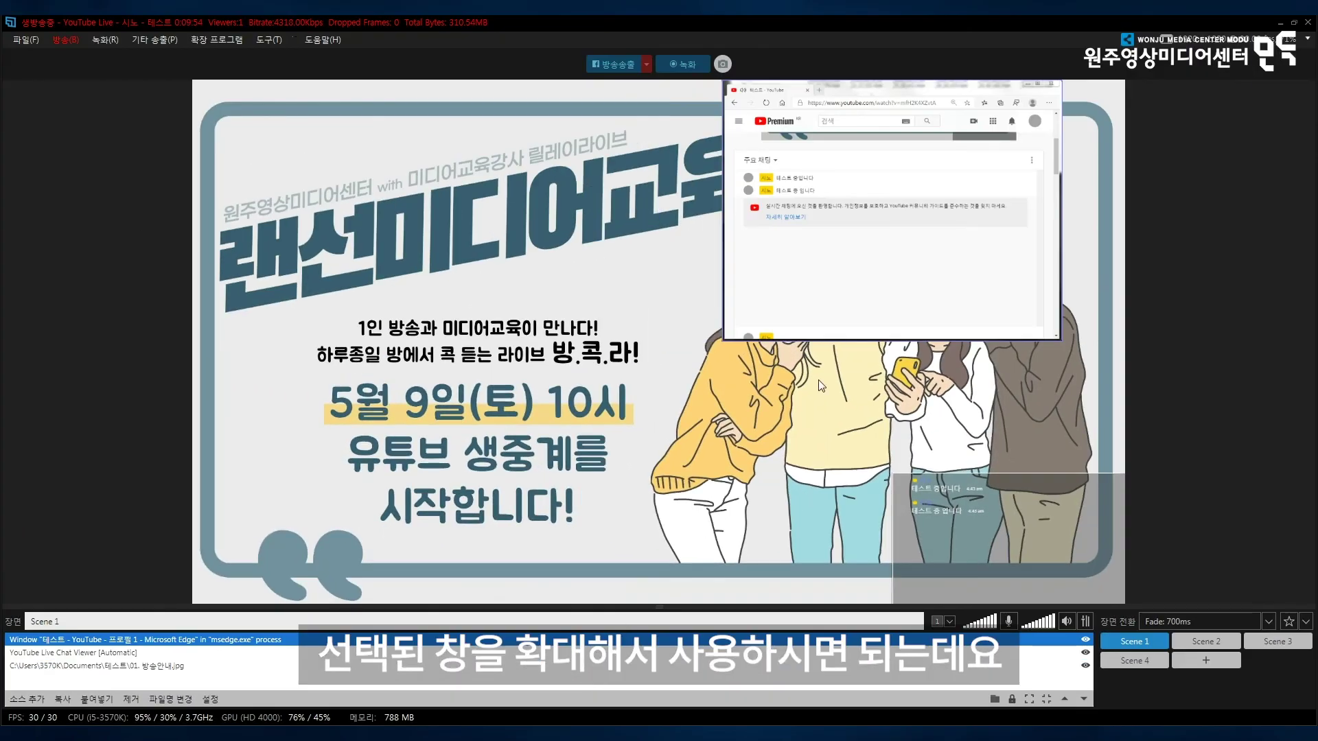
Step: Place the captured browser window in the canvas's lower-left corner, with its page enlarged and scrolled to the 주요 채팅 chat
drag(861, 315, 362, 585)
click(1068, 638)
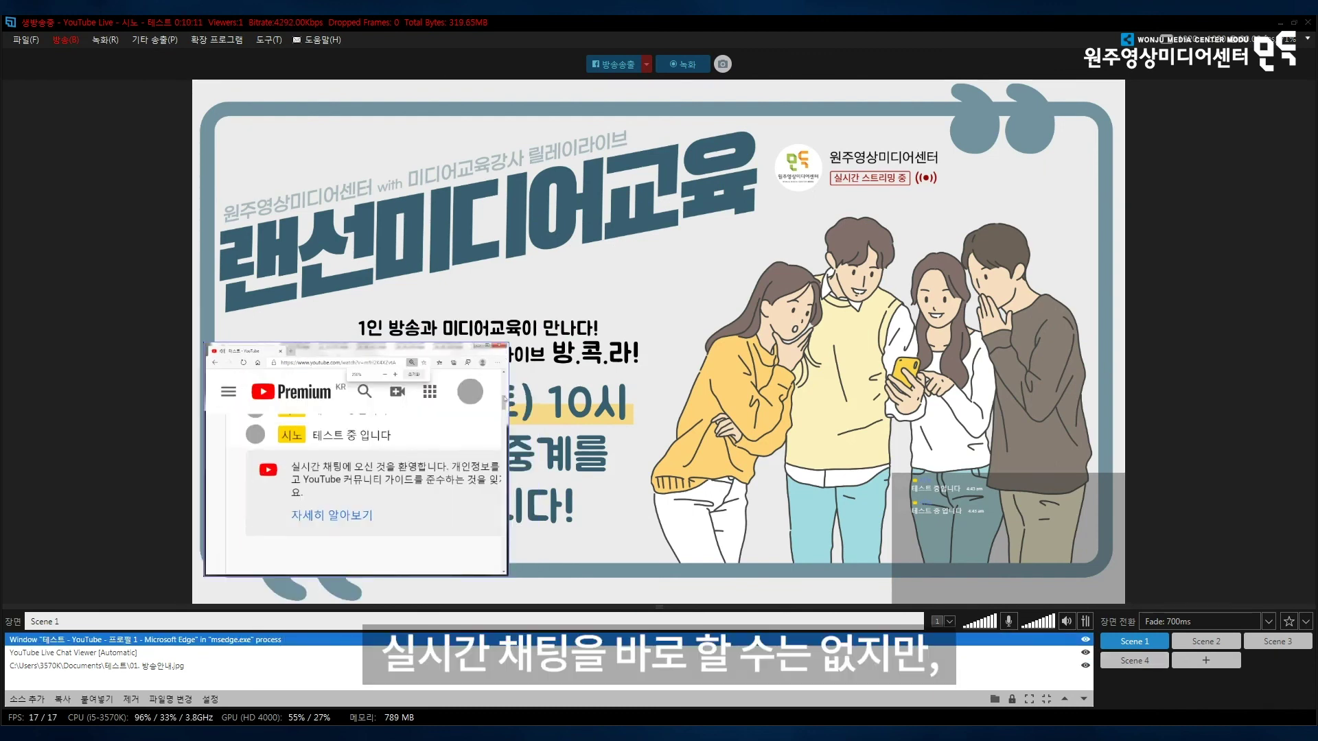
scroll(447, 513, up, 2)
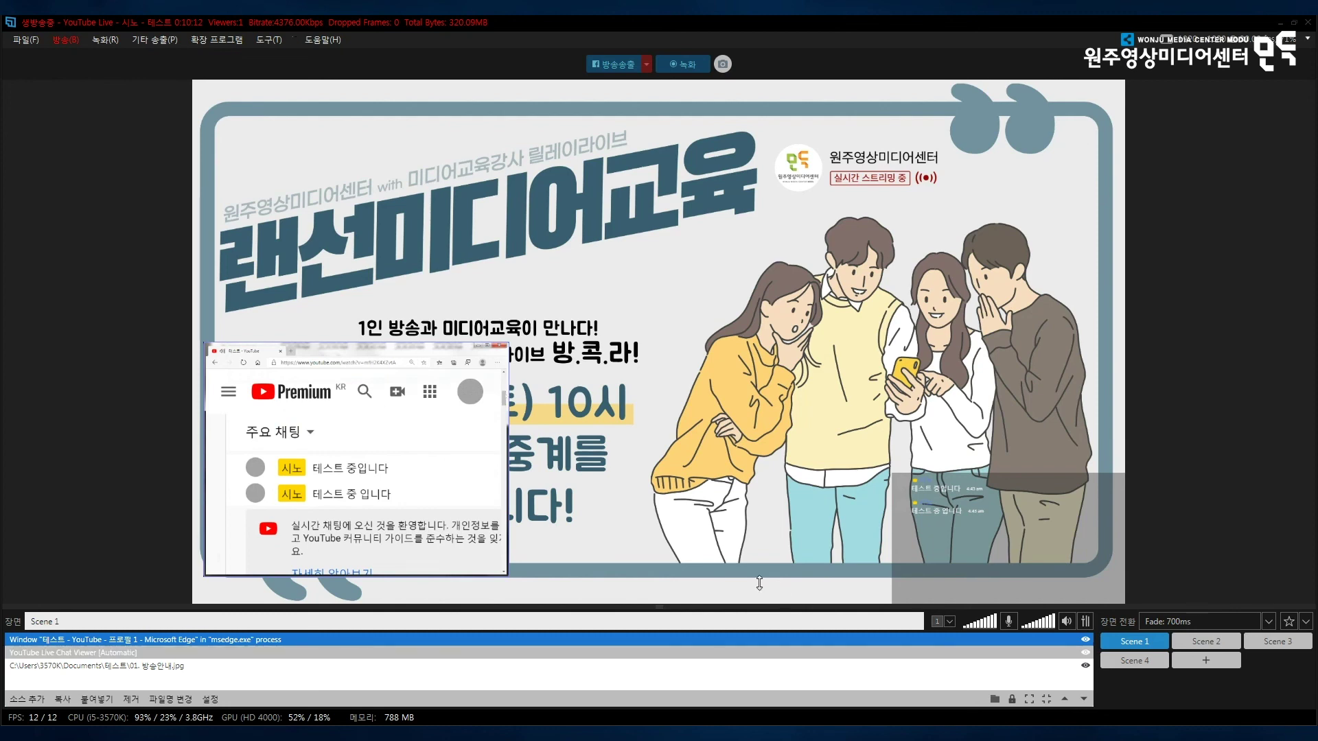
drag(452, 494, 432, 528)
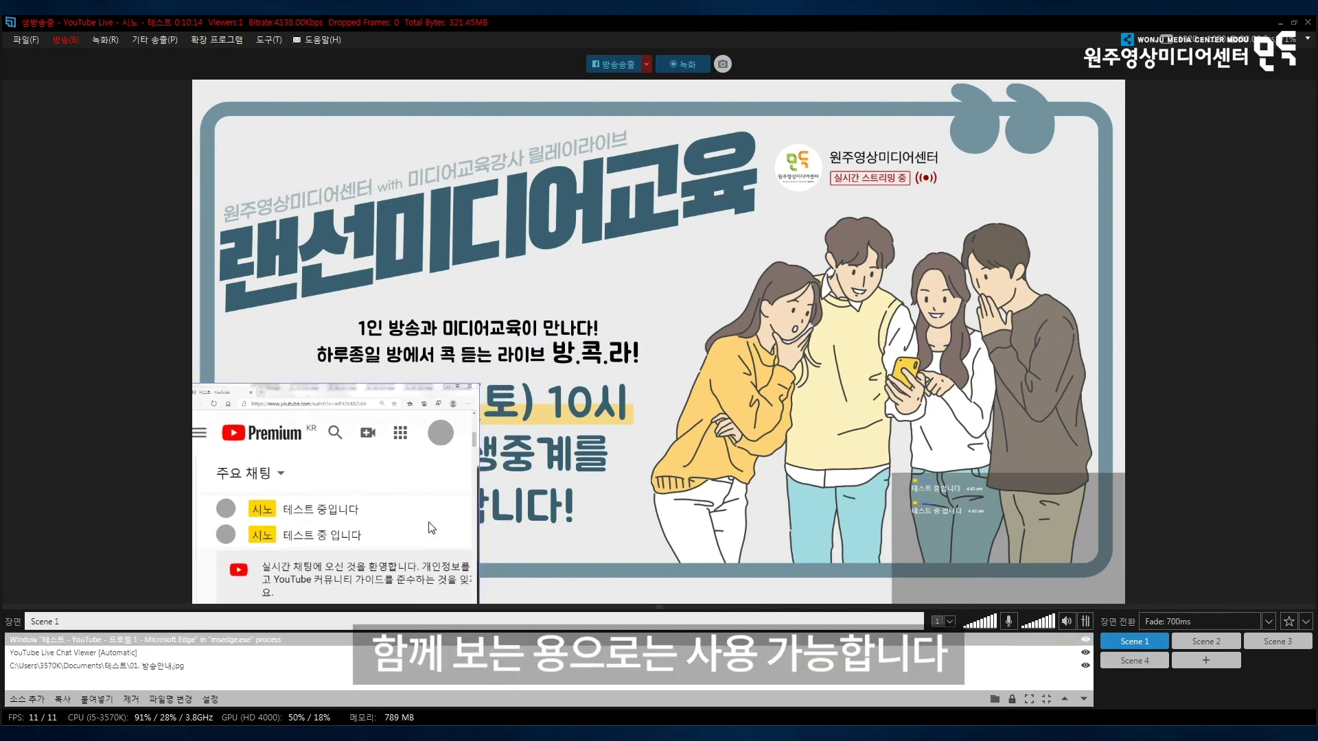